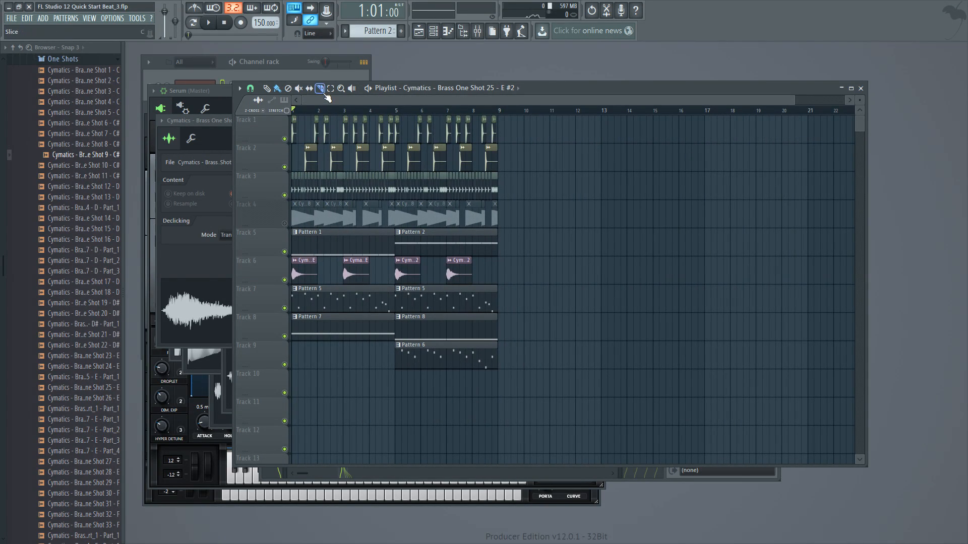
- Display the mixer and shift its window slightly to the left over the playlist
{"action": "left_click", "coordinate": [309, 88]}
{"action": "key", "text": "p"}
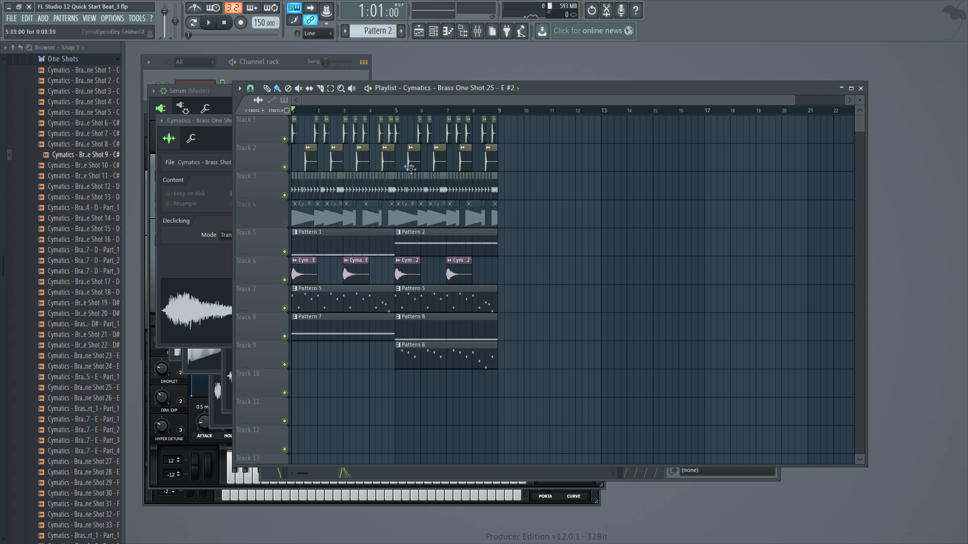
{"action": "left_click", "coordinate": [478, 33]}
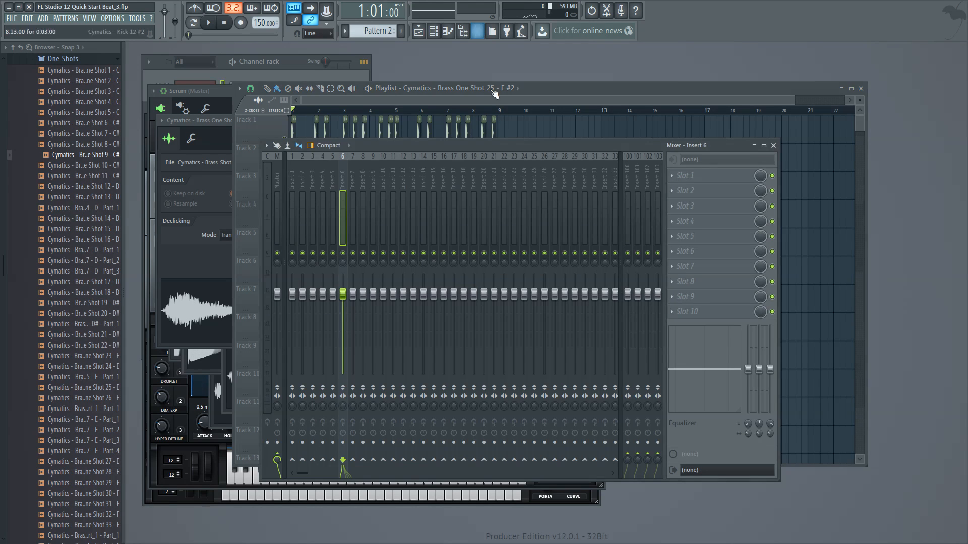
{"action": "left_click_drag", "start_coordinate": [429, 146], "coordinate": [409, 145]}
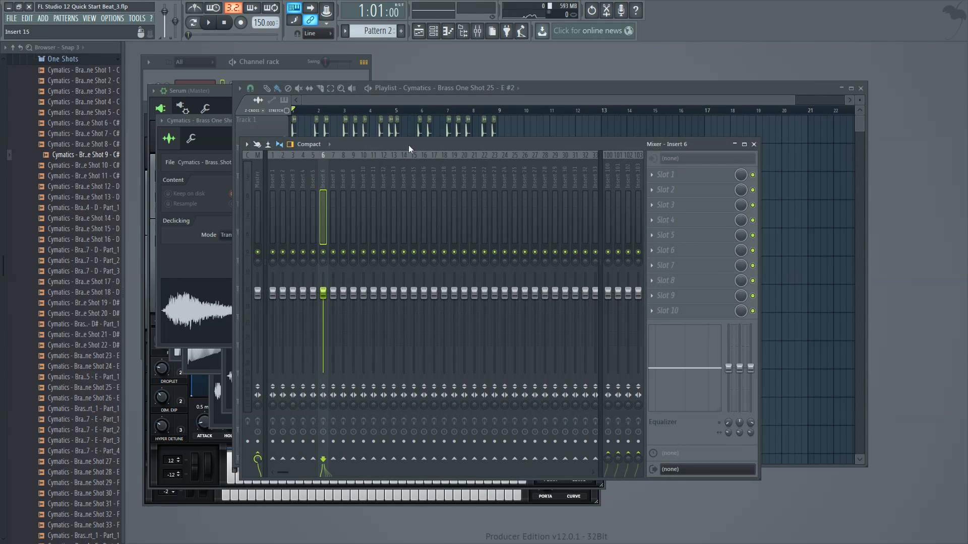
- Toggle the mixer window off and on several times and leave it closed
{"action": "left_click", "coordinate": [91, 19]}
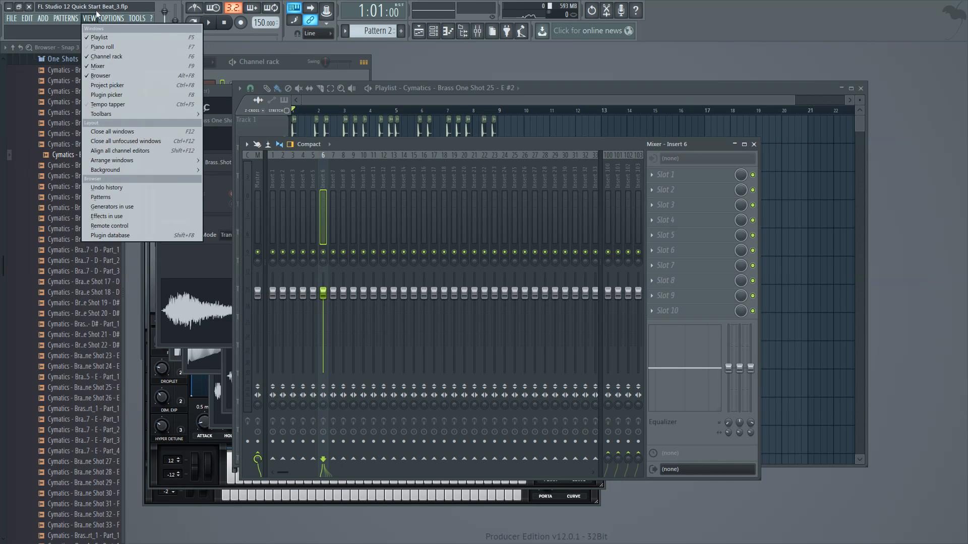
{"action": "left_click", "coordinate": [104, 69]}
{"action": "left_click", "coordinate": [89, 18]}
{"action": "left_click", "coordinate": [100, 66]}
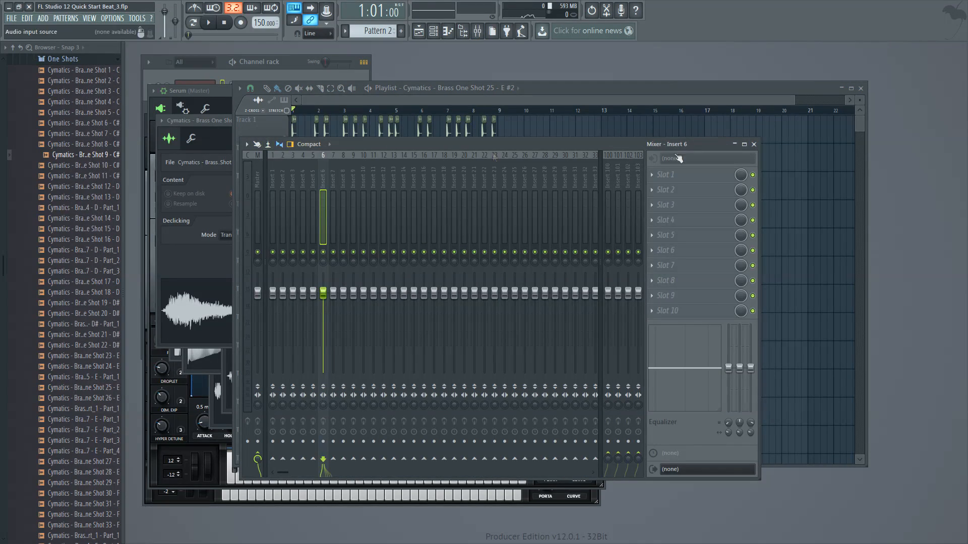
{"action": "left_click", "coordinate": [753, 144]}
{"action": "key", "text": "F9"}
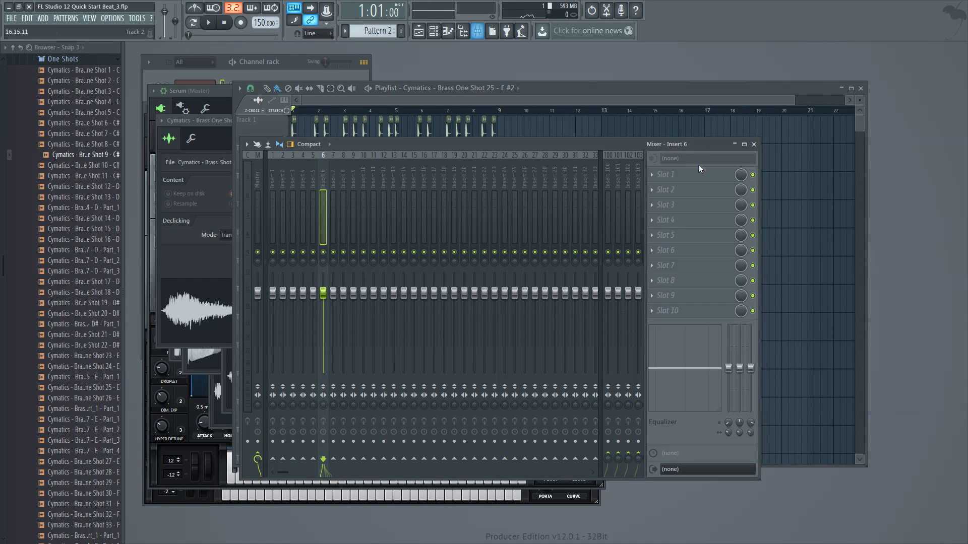
{"action": "left_click", "coordinate": [753, 144]}
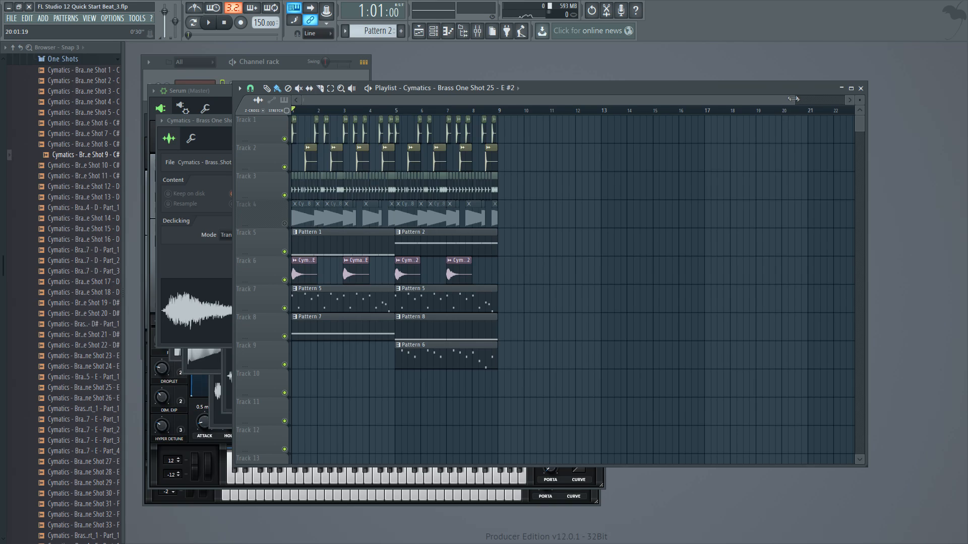
- Open Pattern 5 from Track 7 and bring up the plugin window of its Serum channel
{"action": "left_click_drag", "start_coordinate": [793, 99], "coordinate": [705, 126]}
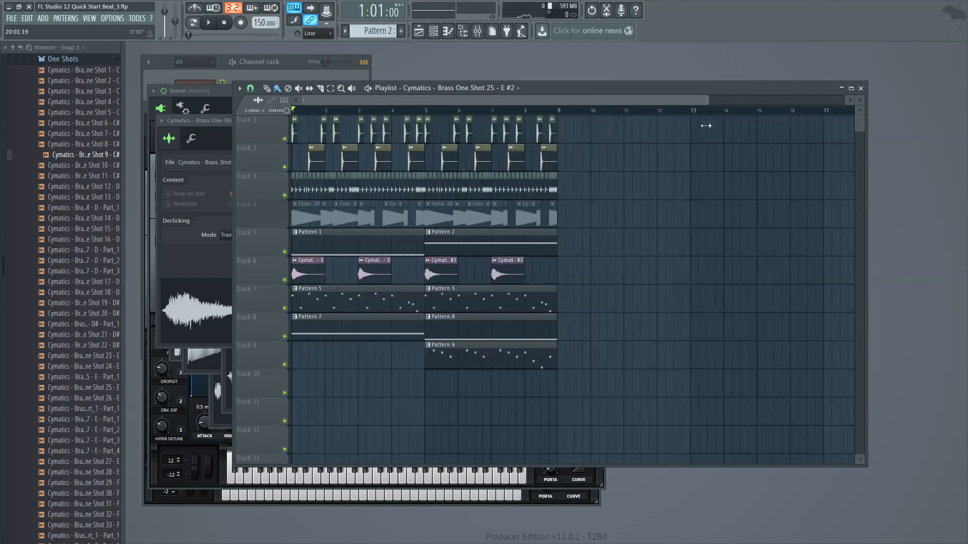
{"action": "double_click", "coordinate": [319, 300]}
{"action": "left_click", "coordinate": [195, 101]}
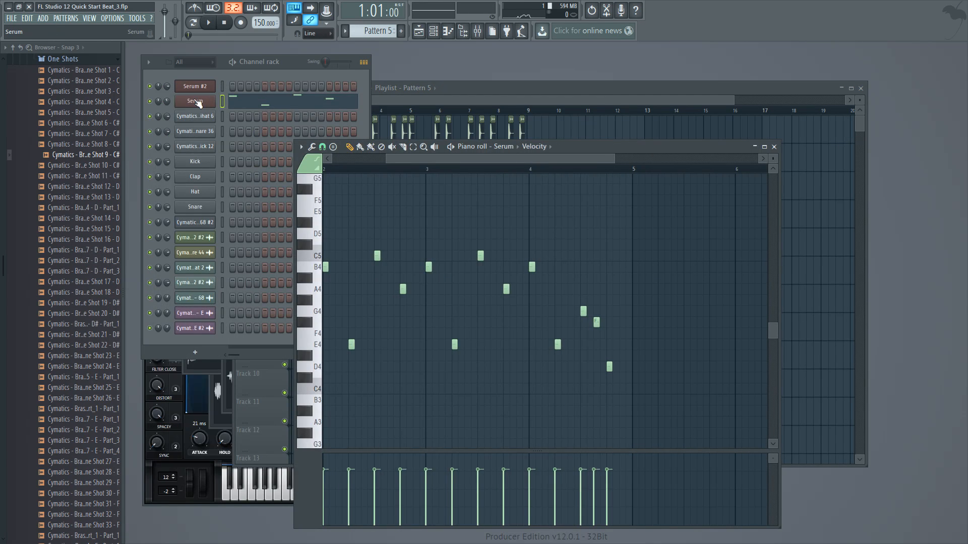
{"action": "left_click", "coordinate": [195, 101]}
- Route the Serum channel to mixer track Insert 1
{"action": "left_click", "coordinate": [477, 31]}
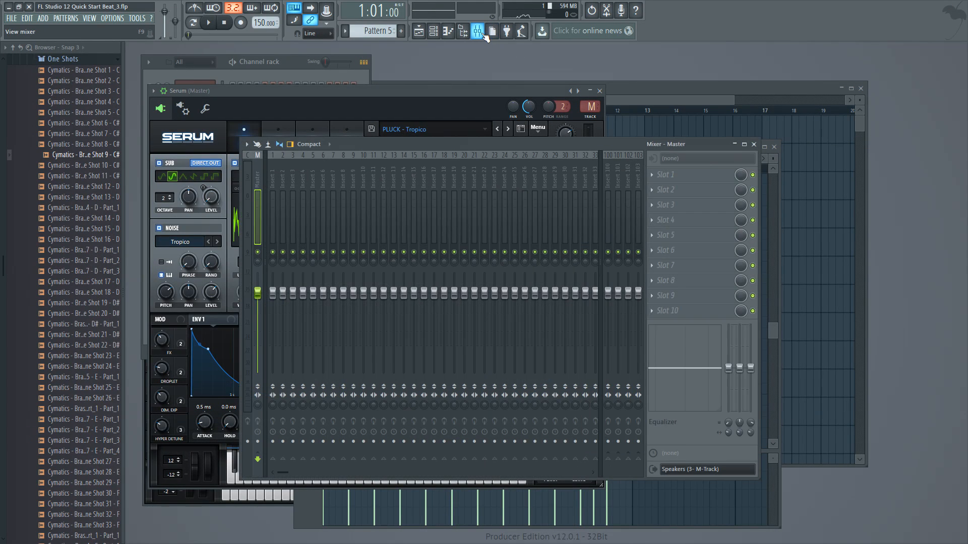
{"action": "left_click", "coordinate": [273, 187]}
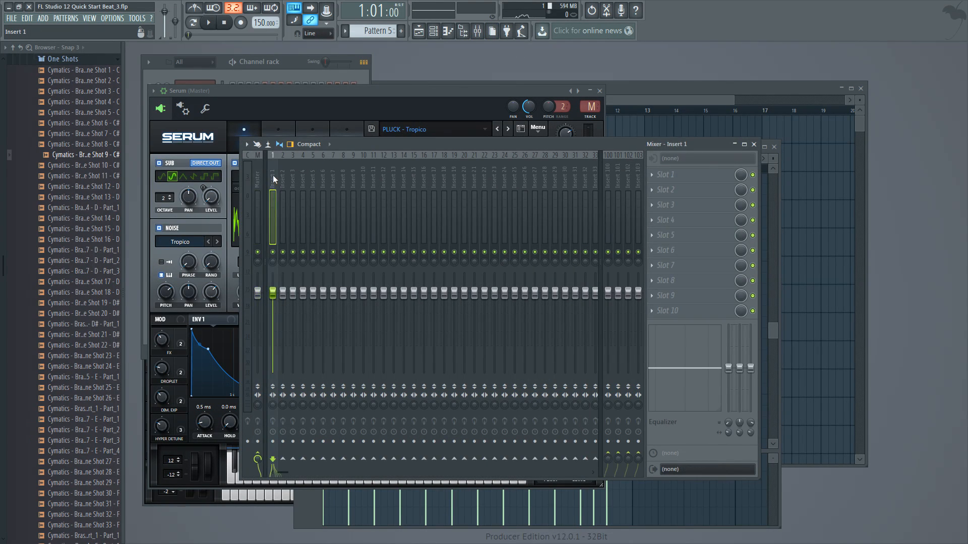
{"action": "right_click", "coordinate": [273, 185]}
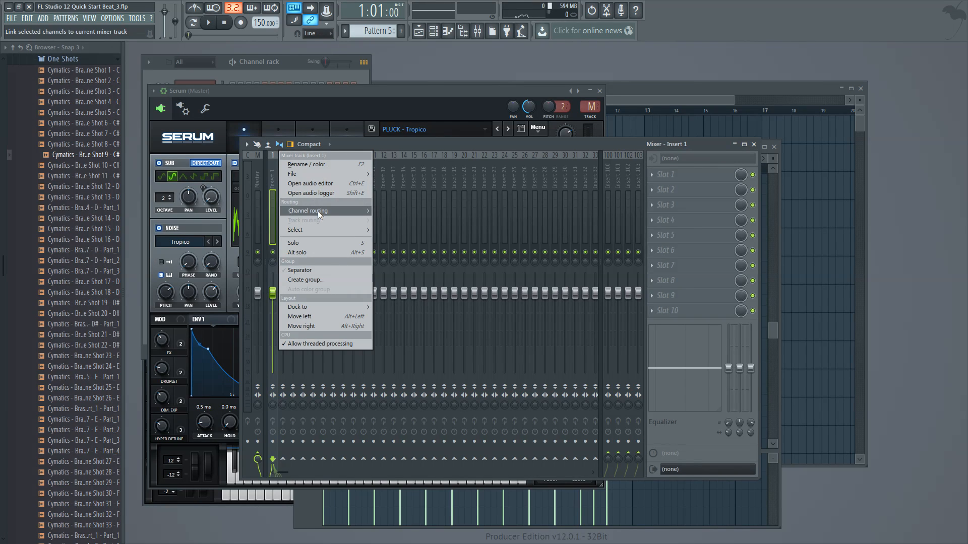
{"action": "mouse_move", "coordinate": [318, 211]}
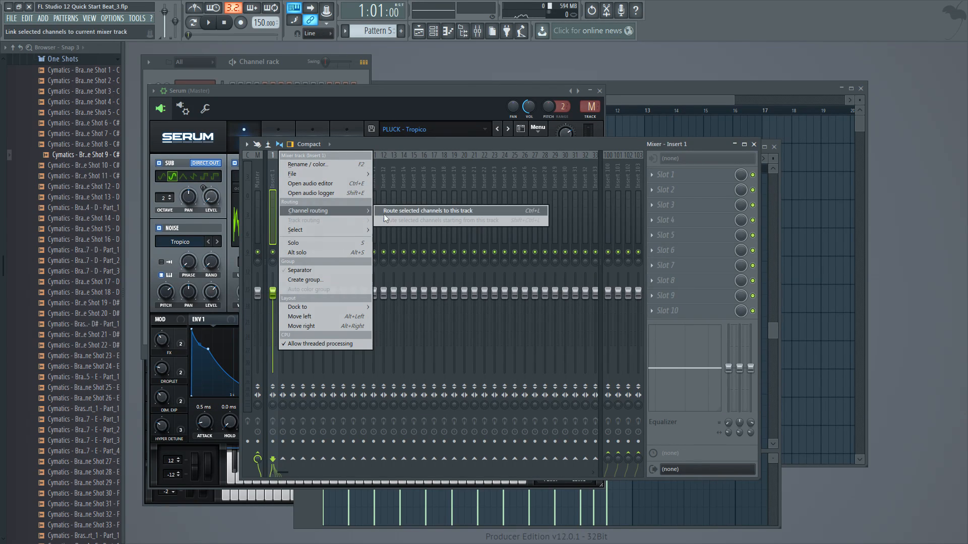
{"action": "left_click", "coordinate": [429, 210]}
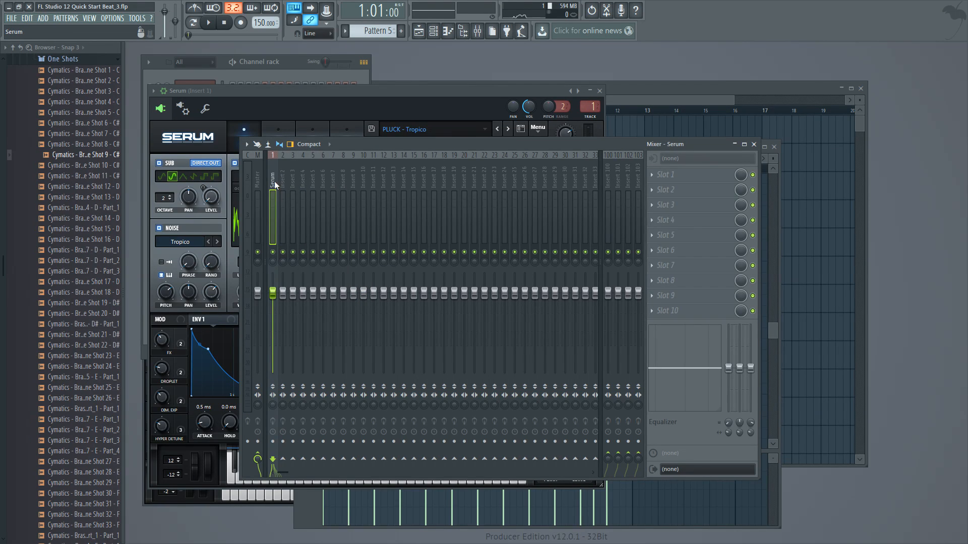
{"action": "left_click", "coordinate": [273, 69]}
{"action": "left_click", "coordinate": [192, 87]}
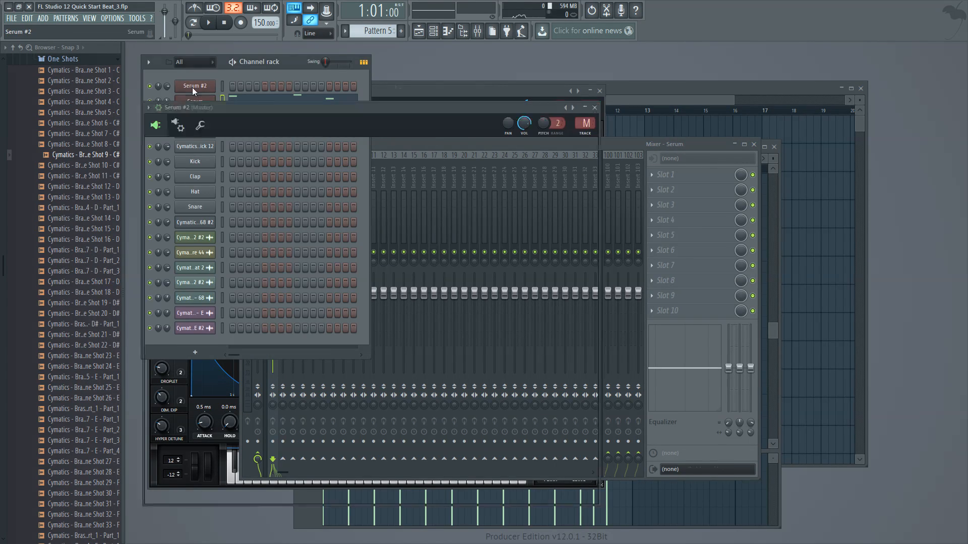
{"action": "left_click", "coordinate": [609, 92]}
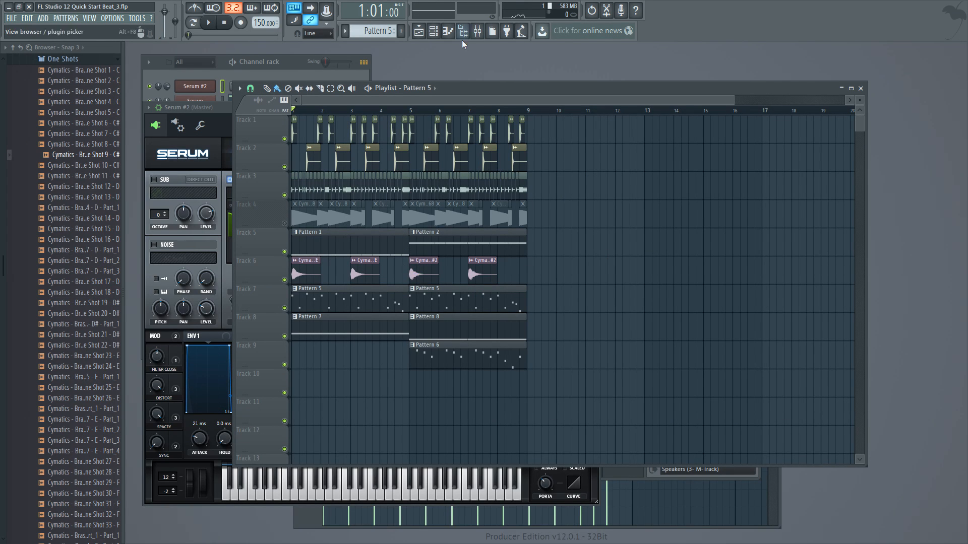
{"action": "left_click", "coordinate": [477, 31]}
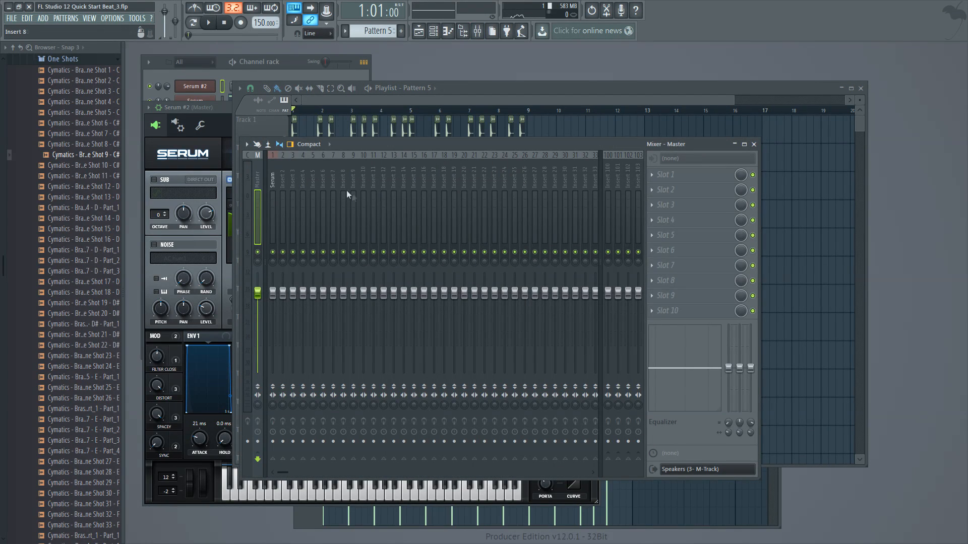
{"action": "right_click", "coordinate": [322, 184]}
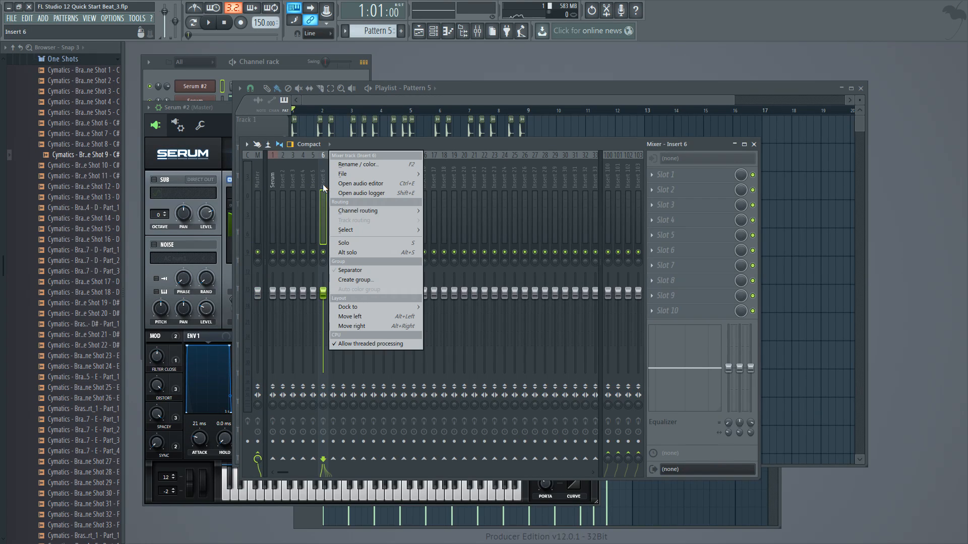
{"action": "mouse_move", "coordinate": [406, 213]}
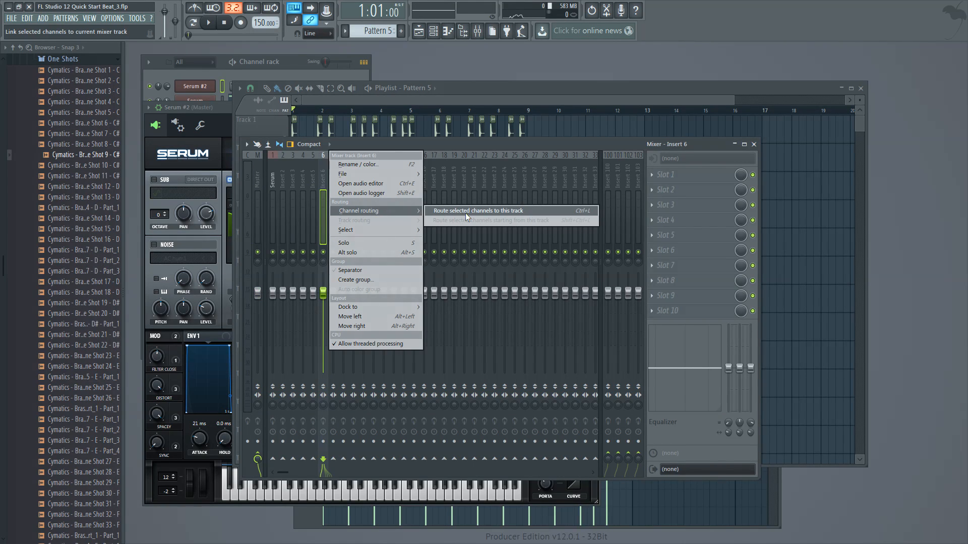
{"action": "left_click", "coordinate": [596, 90]}
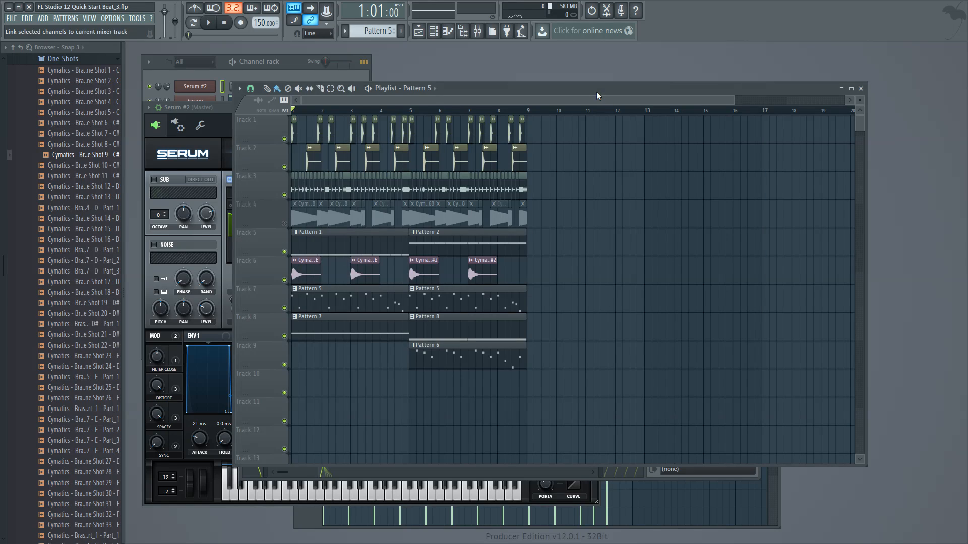
- Open Pattern 5 and the Serum #2 plugin, and check which mixer track that channel is routed to
{"action": "left_click", "coordinate": [218, 70]}
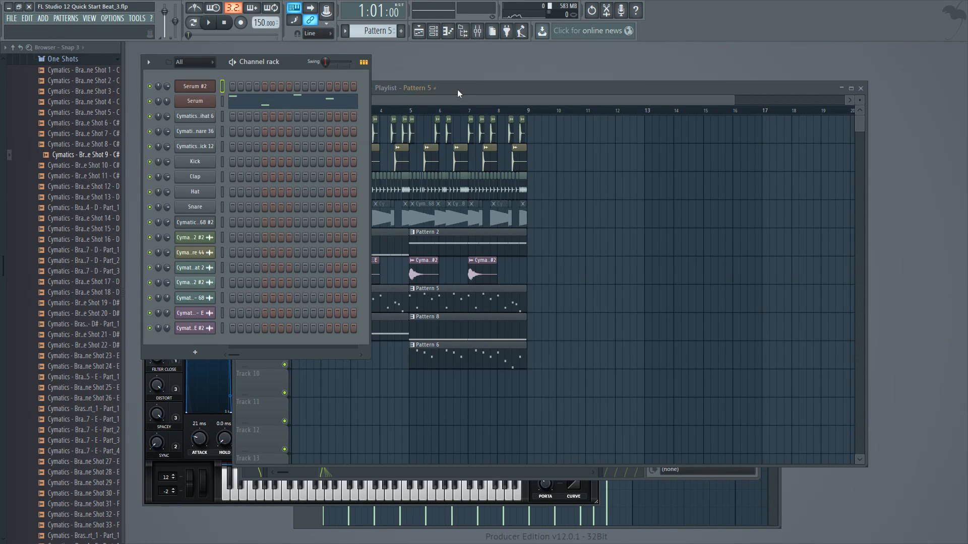
{"action": "left_click", "coordinate": [487, 92]}
{"action": "double_click", "coordinate": [350, 298]}
{"action": "left_click", "coordinate": [193, 83]}
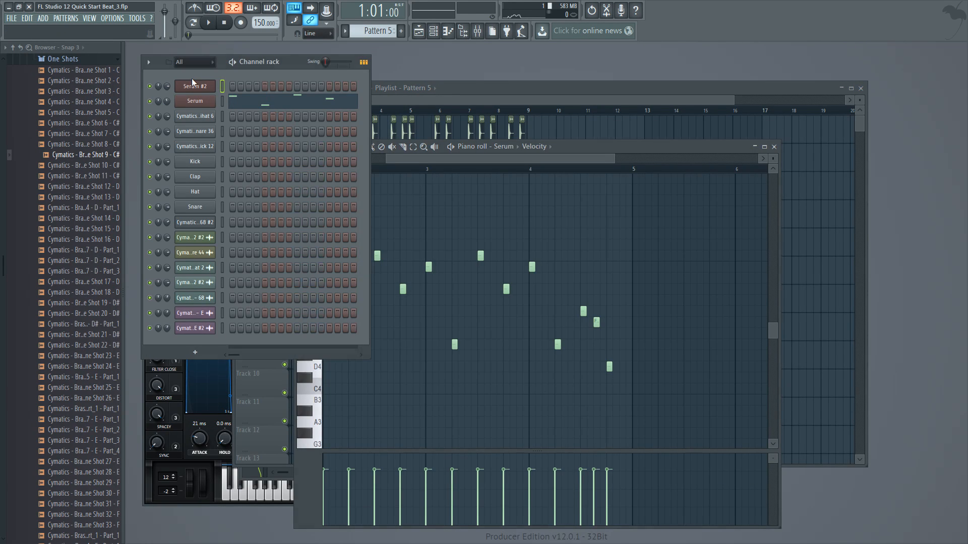
{"action": "left_click", "coordinate": [194, 85]}
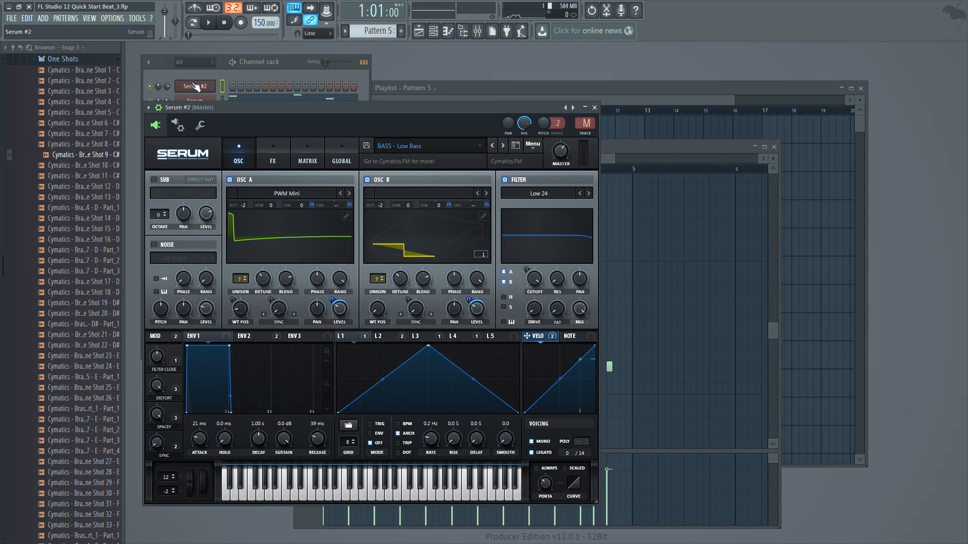
{"action": "left_click", "coordinate": [477, 31]}
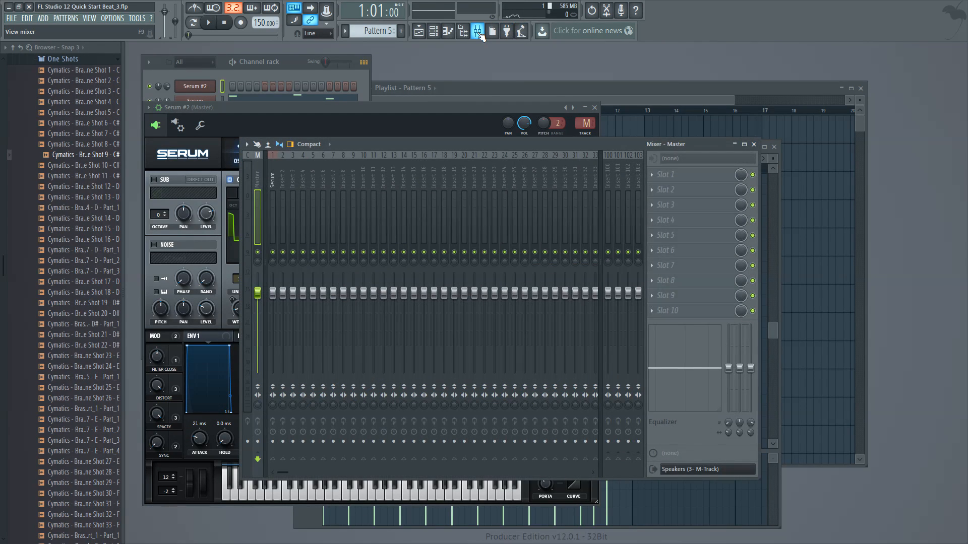
- Bring up the Serum plugin, play Pattern 5 with the mixer displayed, and stop playback
{"action": "left_click", "coordinate": [262, 71]}
{"action": "left_click", "coordinate": [193, 103]}
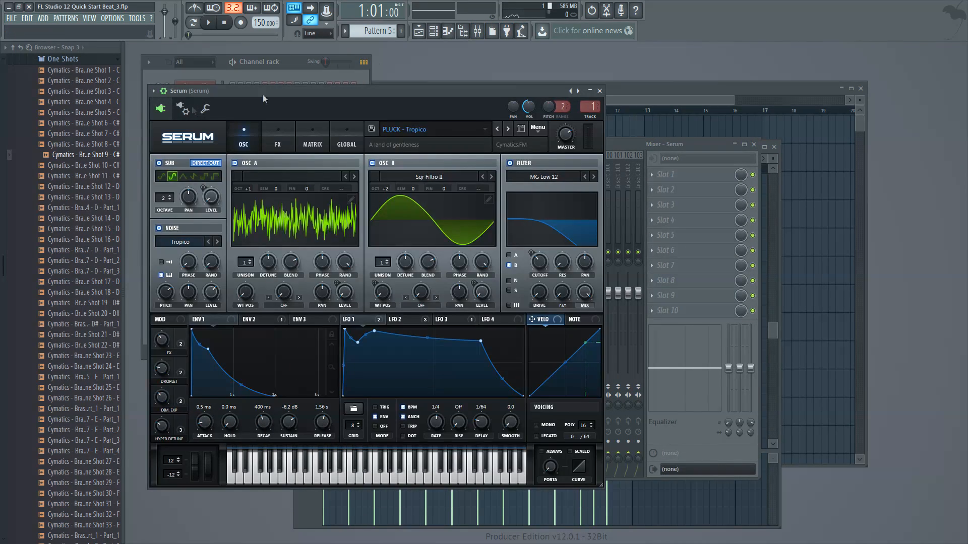
{"action": "left_click", "coordinate": [268, 78]}
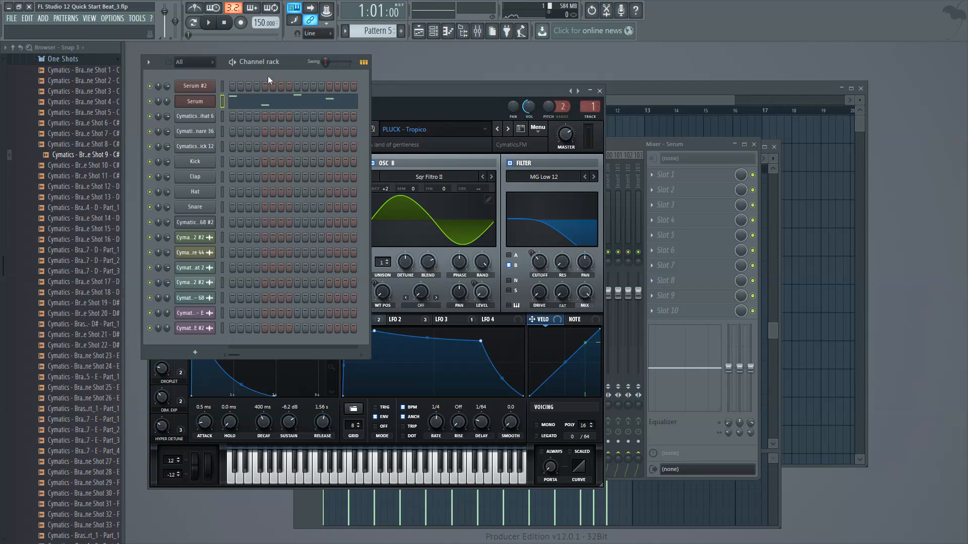
{"action": "left_click", "coordinate": [218, 24]}
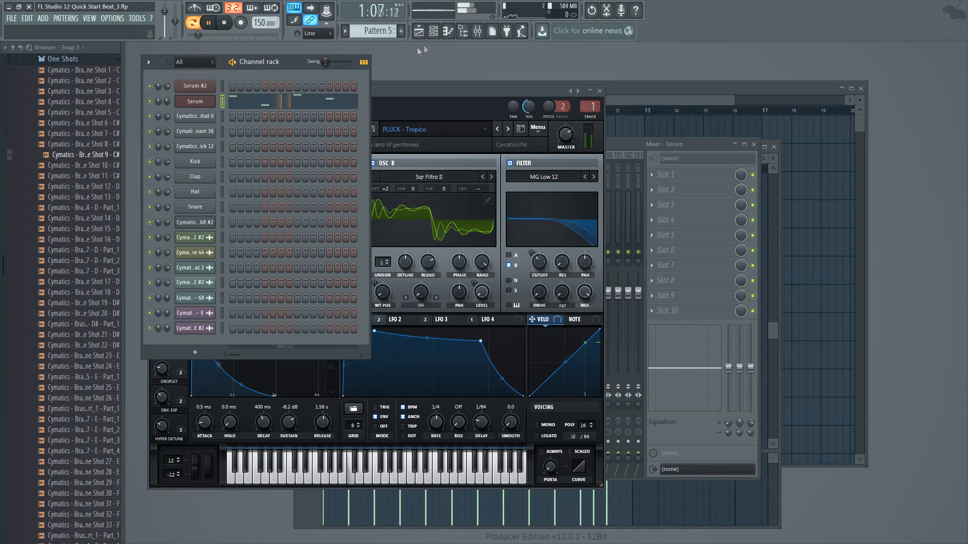
{"action": "left_click", "coordinate": [481, 35]}
{"action": "key", "text": "space"}
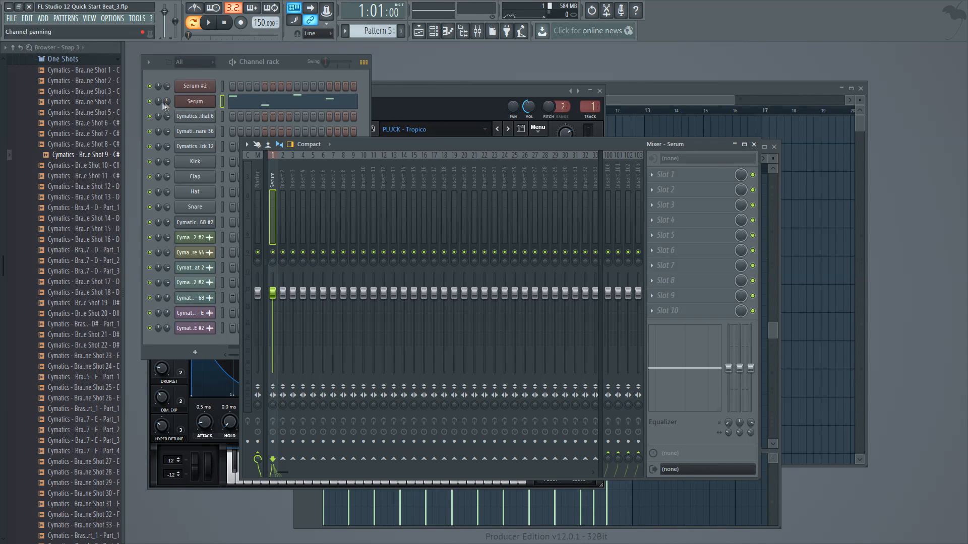
- Play Pattern 5 while trying the Serum mixer track's volume fader, leave the fader at 0.0 dB and stop playback
{"action": "key", "text": "space"}
{"action": "mouse_move", "coordinate": [274, 296]}
{"action": "left_mouse_down"}
{"action": "mouse_move", "coordinate": [274, 375]}
{"action": "mouse_move", "coordinate": [273, 274]}
{"action": "mouse_move", "coordinate": [272, 293]}
{"action": "left_mouse_up"}
{"action": "key", "text": "space"}
{"action": "key", "text": "space"}
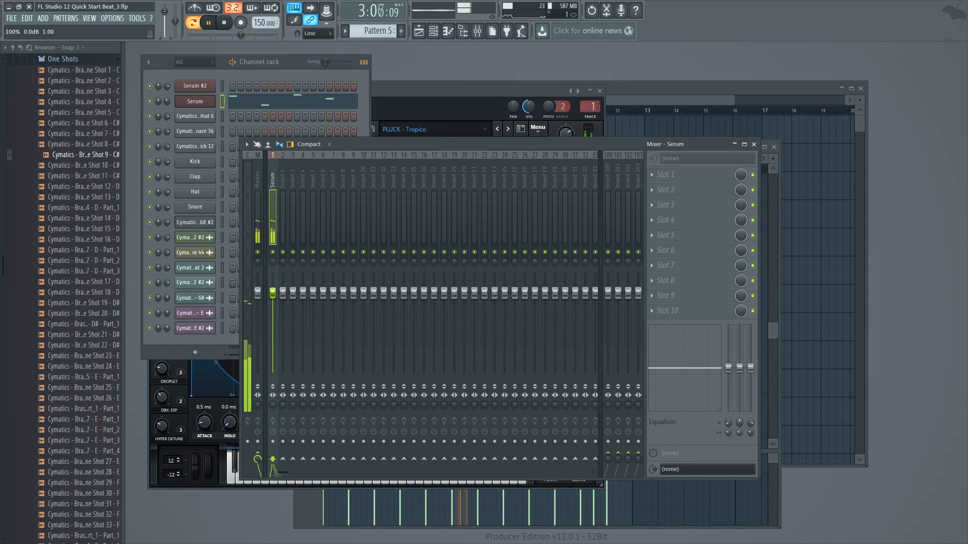
{"action": "key", "text": "space"}
- Select all clips on Tracks 1 to 9 of the playlist and move them to start at bar 9
{"action": "left_click", "coordinate": [643, 97]}
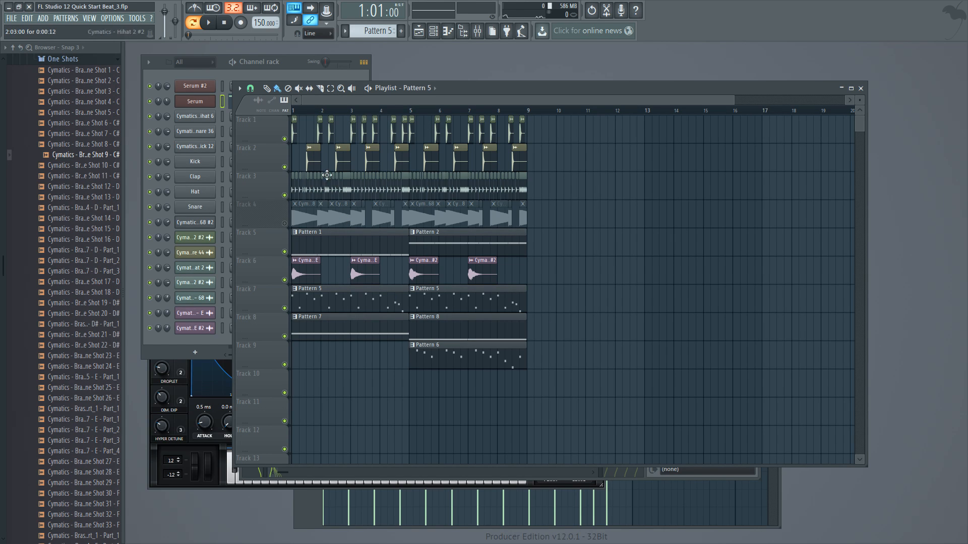
{"action": "left_click_drag", "start_coordinate": [710, 379], "coordinate": [186, 120]}
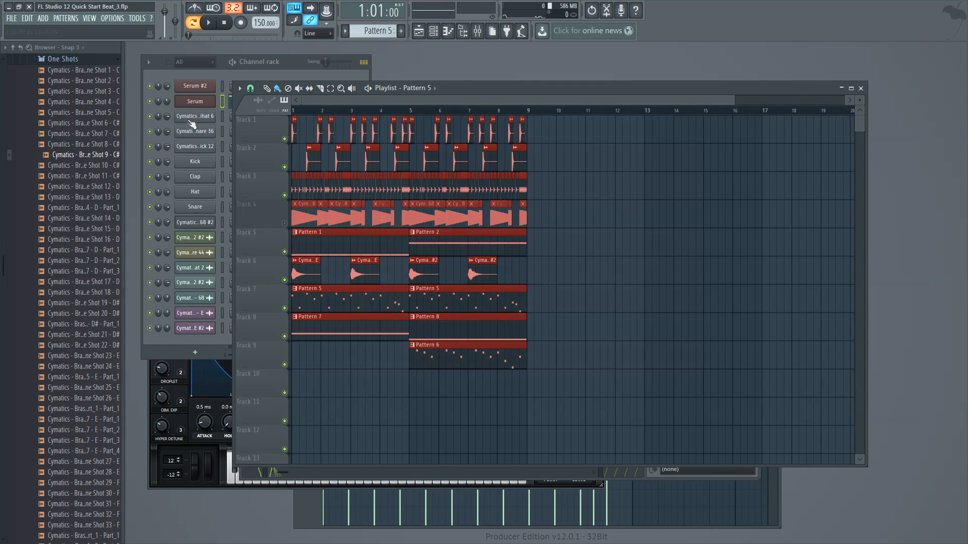
{"action": "left_click_drag", "start_coordinate": [733, 101], "coordinate": [511, 104]}
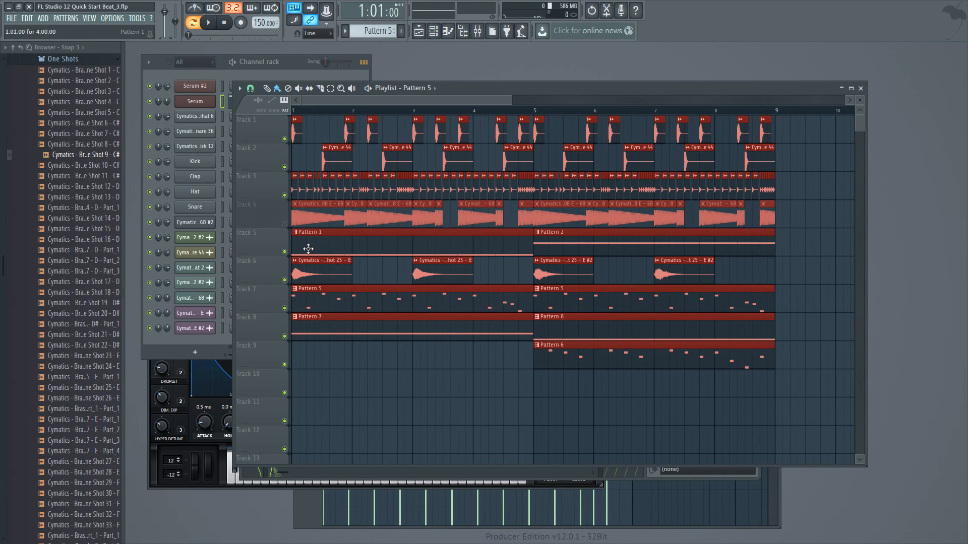
{"action": "left_click_drag", "start_coordinate": [309, 247], "coordinate": [781, 266]}
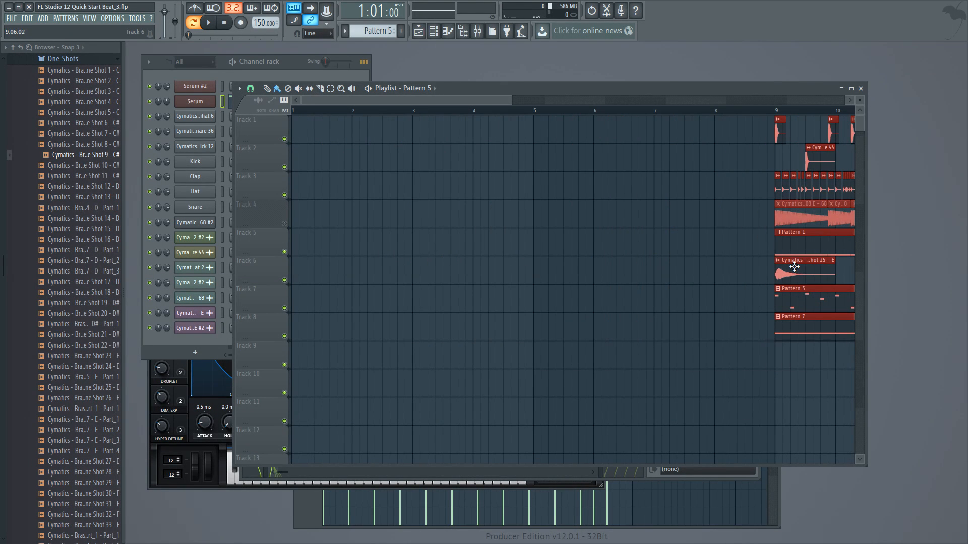
{"action": "left_click_drag", "start_coordinate": [458, 101], "coordinate": [781, 159]}
{"action": "left_click_drag", "start_coordinate": [783, 100], "coordinate": [469, 101]}
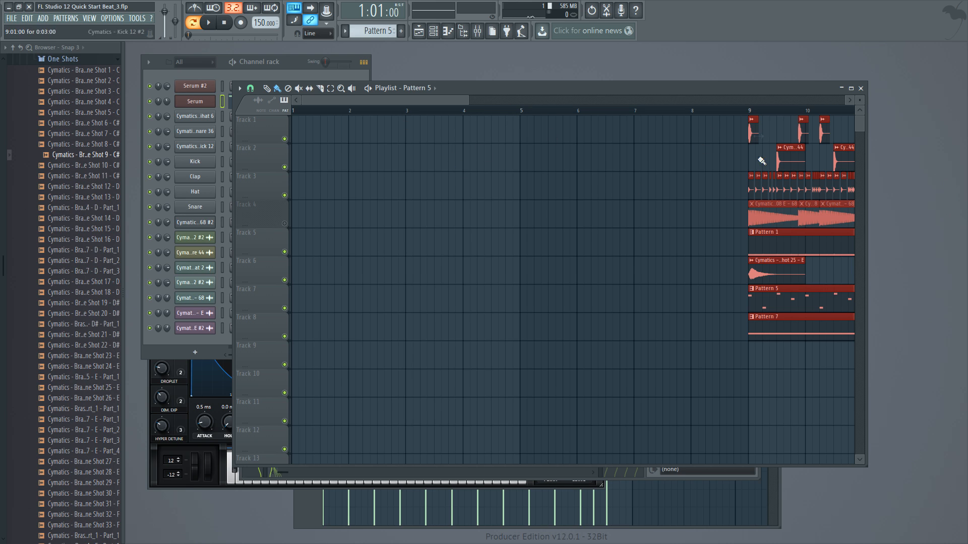
{"action": "left_click_drag", "start_coordinate": [463, 101], "coordinate": [508, 100]}
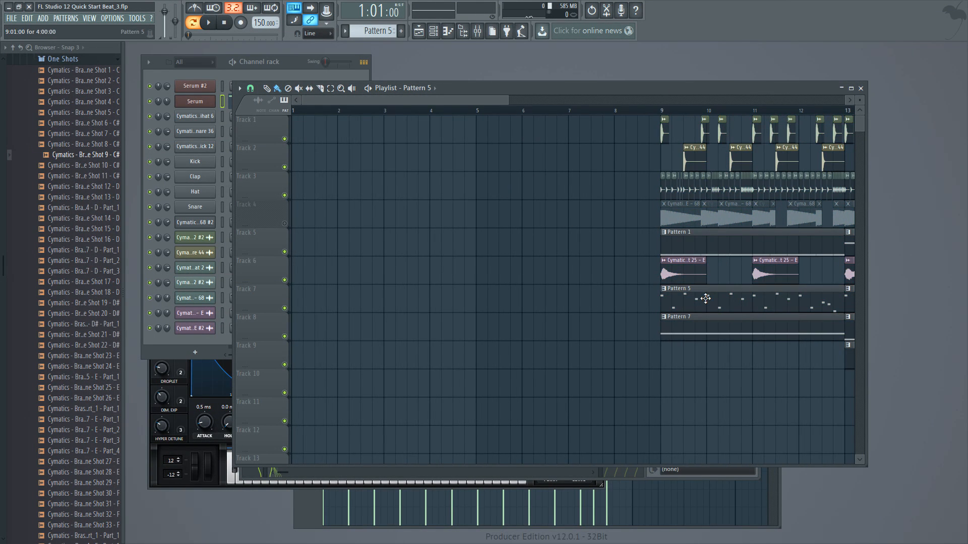
- Place two Pattern 5 clips on Track 7 to fill bars 1 to 8, play the song and stop playback
{"action": "left_click", "coordinate": [297, 307]}
{"action": "left_click_drag", "start_coordinate": [358, 306], "coordinate": [532, 301]}
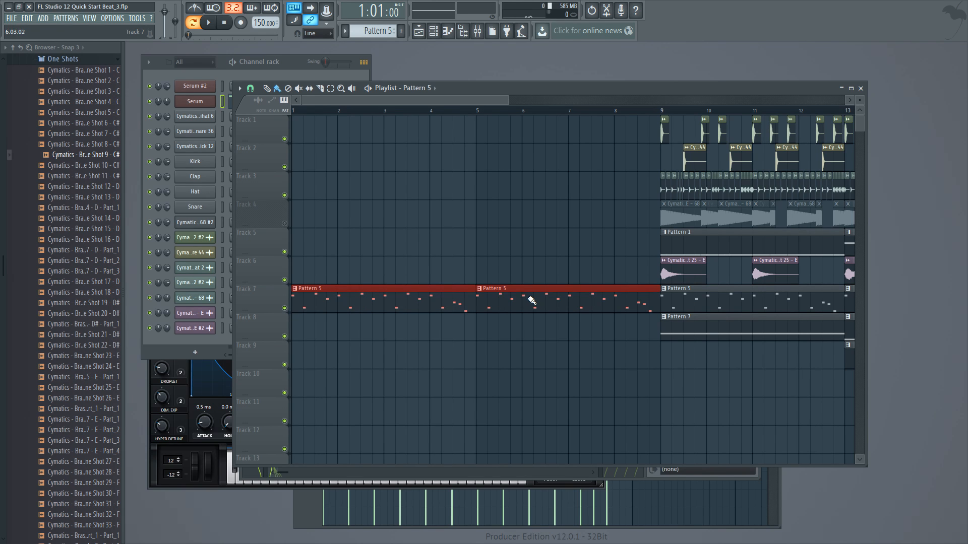
{"action": "key", "text": "space"}
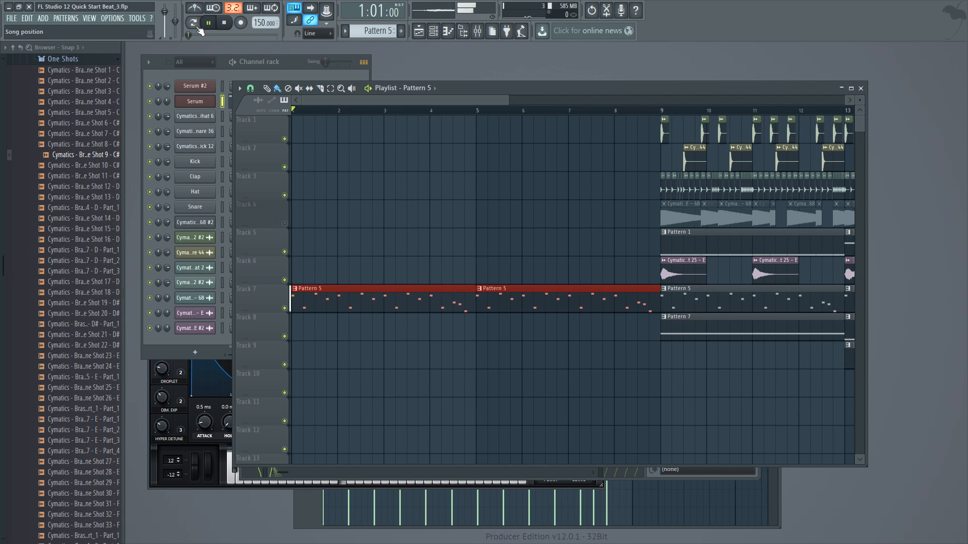
{"action": "left_click_drag", "start_coordinate": [508, 101], "coordinate": [622, 100]}
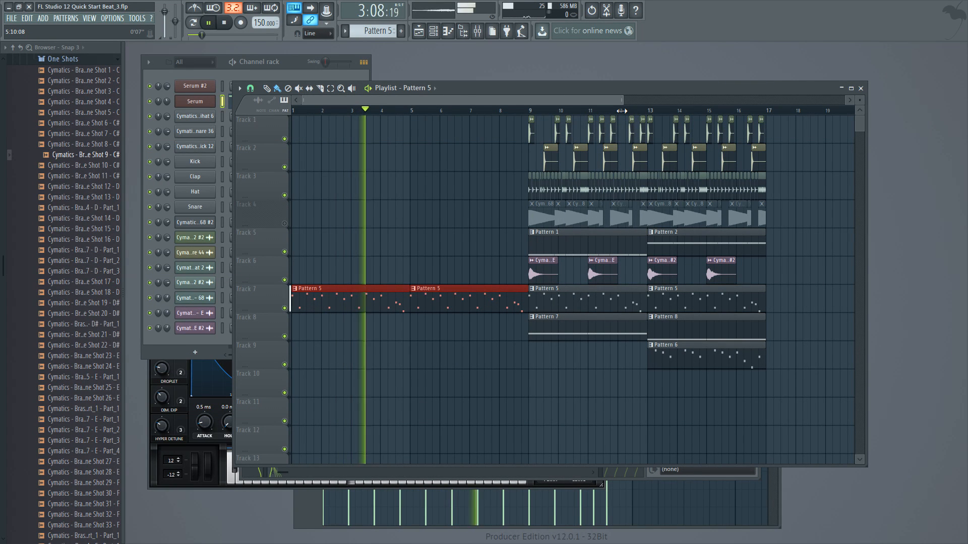
{"action": "key", "text": "space"}
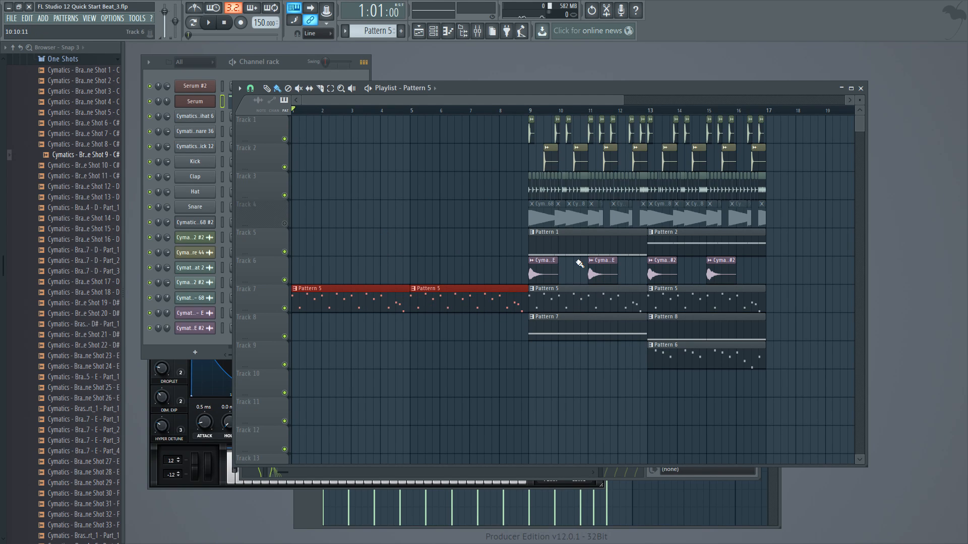
- Load Fruity Parametric EQ 2 into slot 1 of the Serum mixer track and reposition its window
{"action": "left_click", "coordinate": [477, 32]}
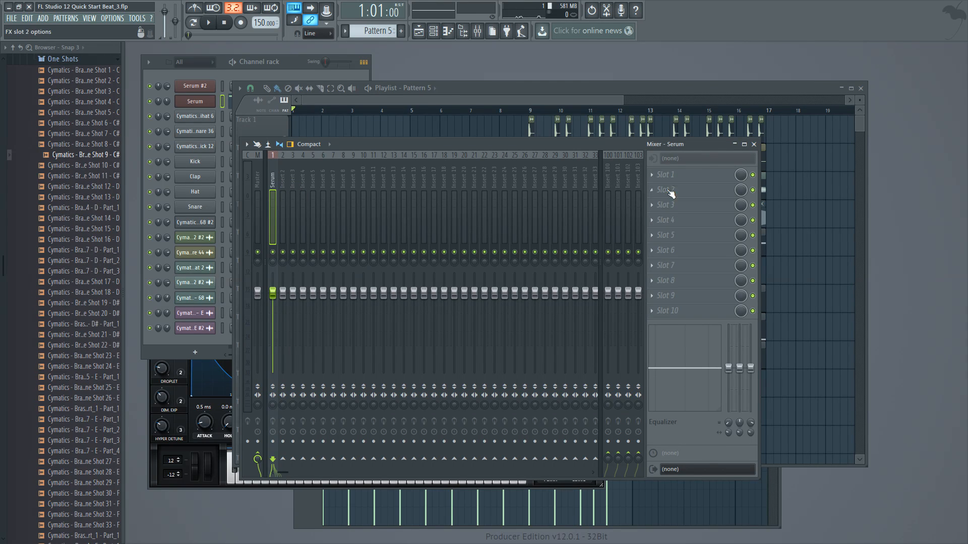
{"action": "left_click", "coordinate": [653, 175]}
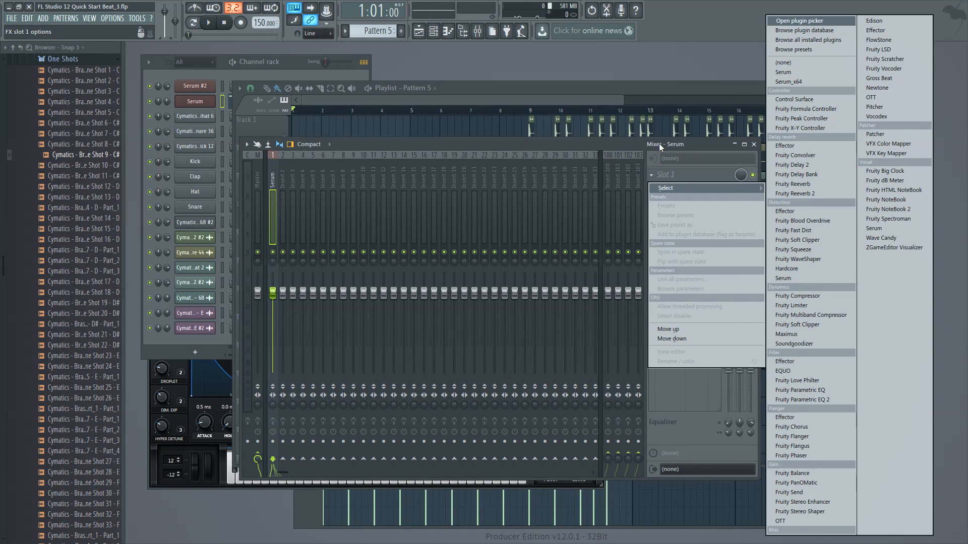
{"action": "left_click", "coordinate": [596, 143]}
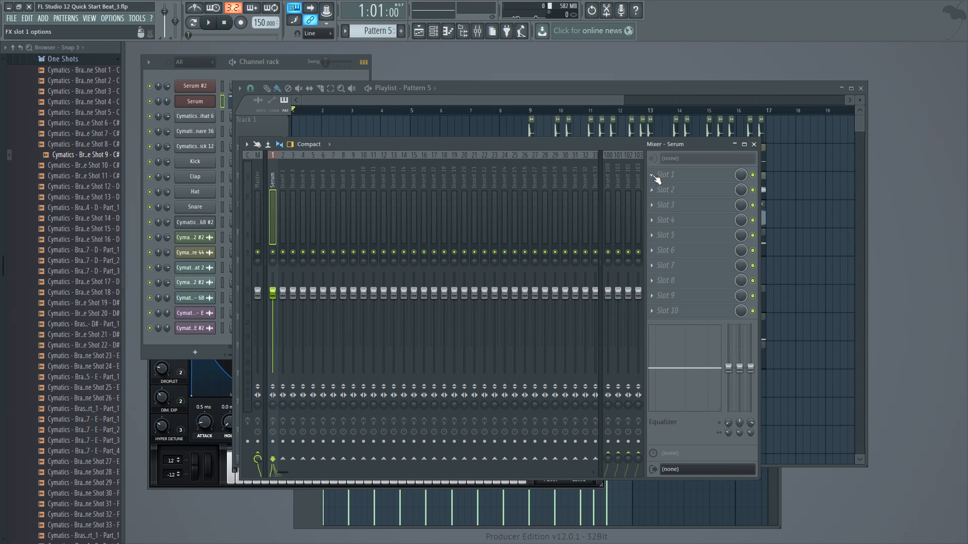
{"action": "left_click", "coordinate": [653, 175]}
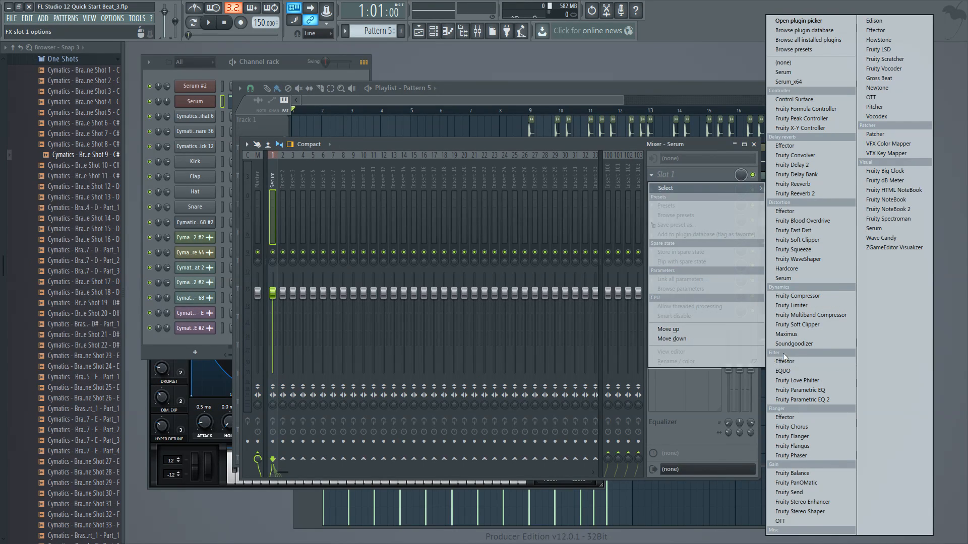
{"action": "left_click", "coordinate": [830, 401]}
{"action": "left_click_drag", "start_coordinate": [338, 150], "coordinate": [380, 155]}
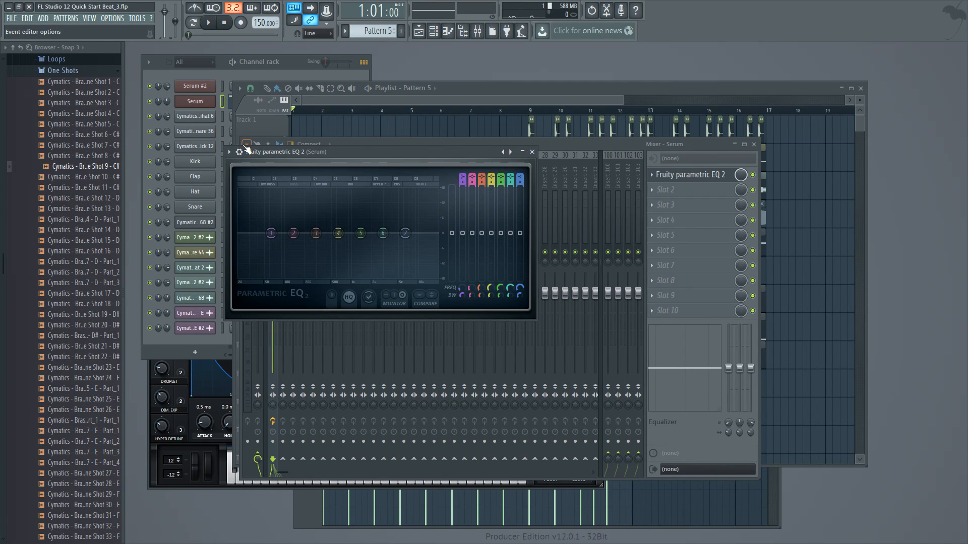
- Change band 7 of the parametric EQ to the Low pass type
{"action": "right_click", "coordinate": [406, 237]}
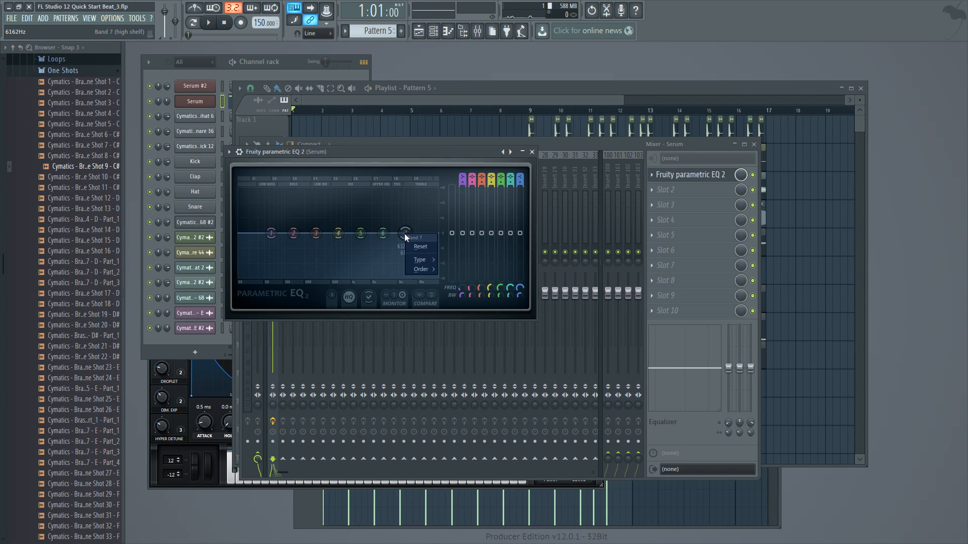
{"action": "mouse_move", "coordinate": [424, 259]}
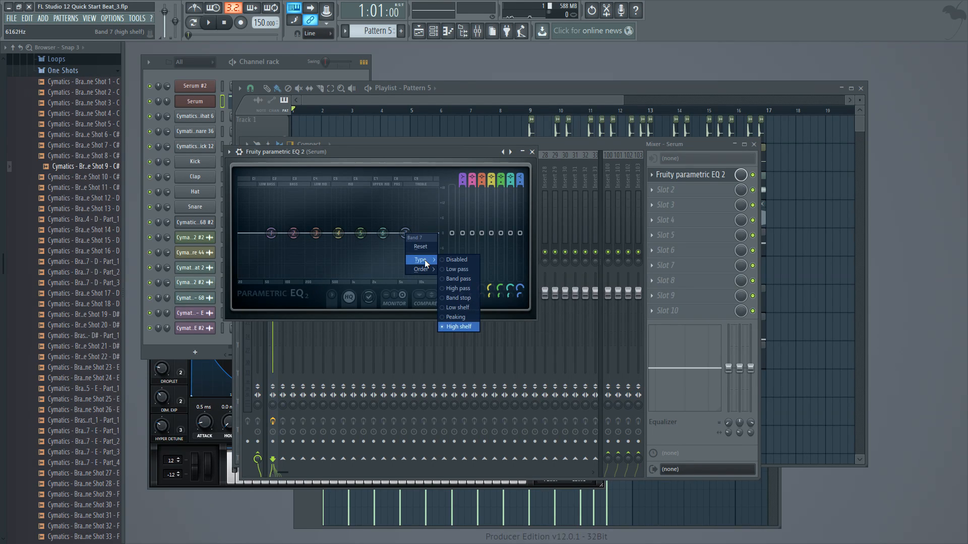
{"action": "left_click", "coordinate": [462, 273]}
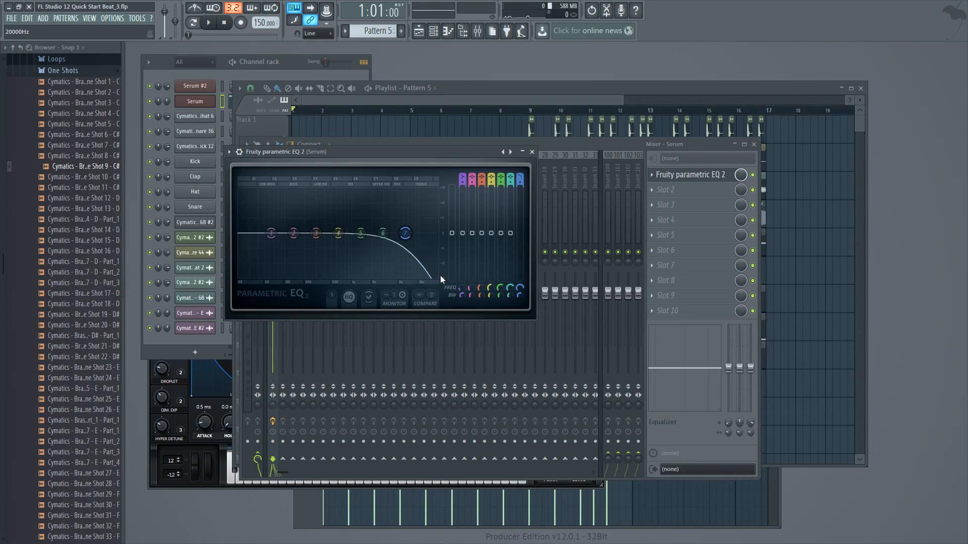
- Try different cutoff frequencies and bandwidths for the band 7 low pass, leaving it at 16707 Hz and 55%
{"action": "left_click_drag", "start_coordinate": [404, 233], "coordinate": [434, 239]}
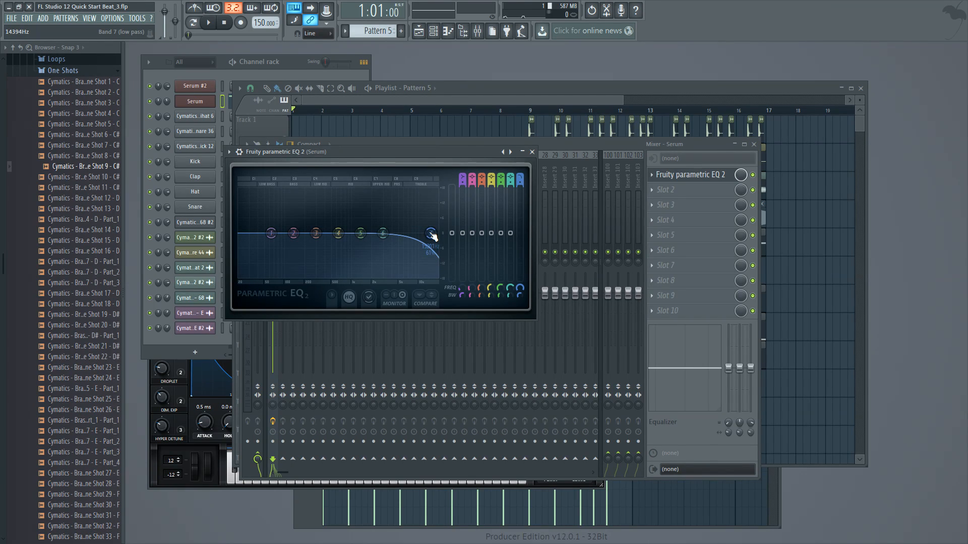
{"action": "left_click_drag", "start_coordinate": [436, 241], "coordinate": [435, 241]}
{"action": "scroll", "coordinate": [435, 242], "scroll_direction": "down", "scroll_amount": 4}
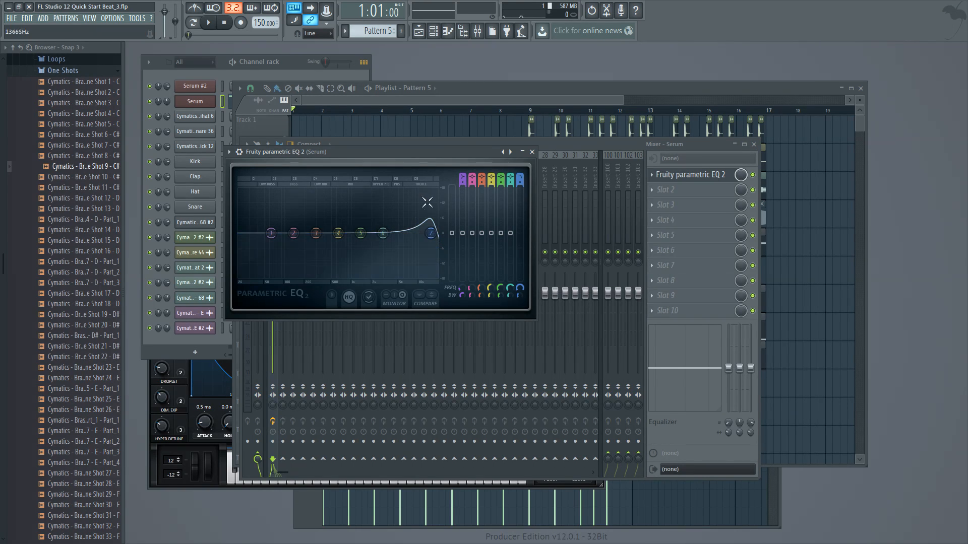
{"action": "mouse_move", "coordinate": [520, 288]}
{"action": "left_mouse_down"}
{"action": "mouse_move", "coordinate": [520, 339]}
{"action": "mouse_move", "coordinate": [520, 286]}
{"action": "left_mouse_up"}
{"action": "scroll", "coordinate": [434, 239], "scroll_direction": "up", "scroll_amount": 2}
{"action": "scroll", "coordinate": [434, 240], "scroll_direction": "up", "scroll_amount": 8}
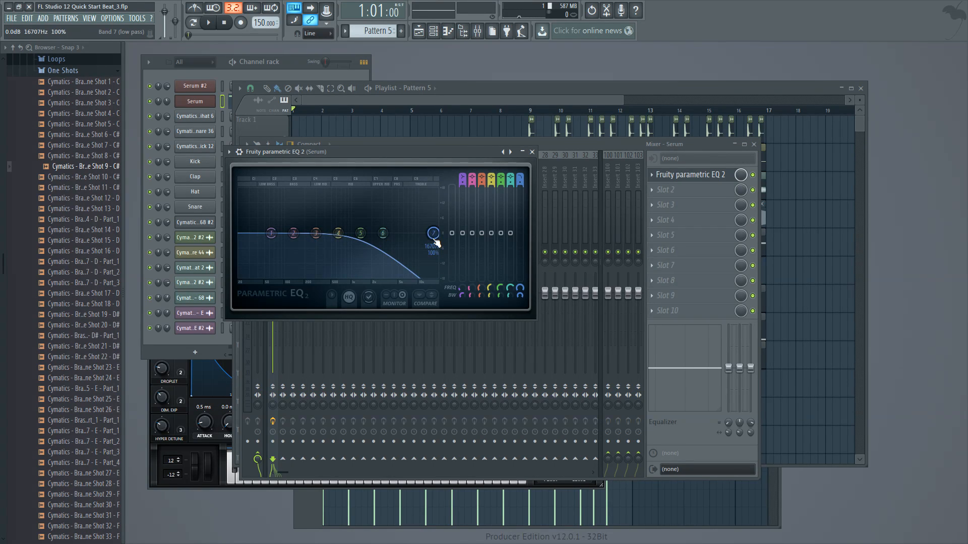
{"action": "scroll", "coordinate": [437, 242], "scroll_direction": "down", "scroll_amount": 10}
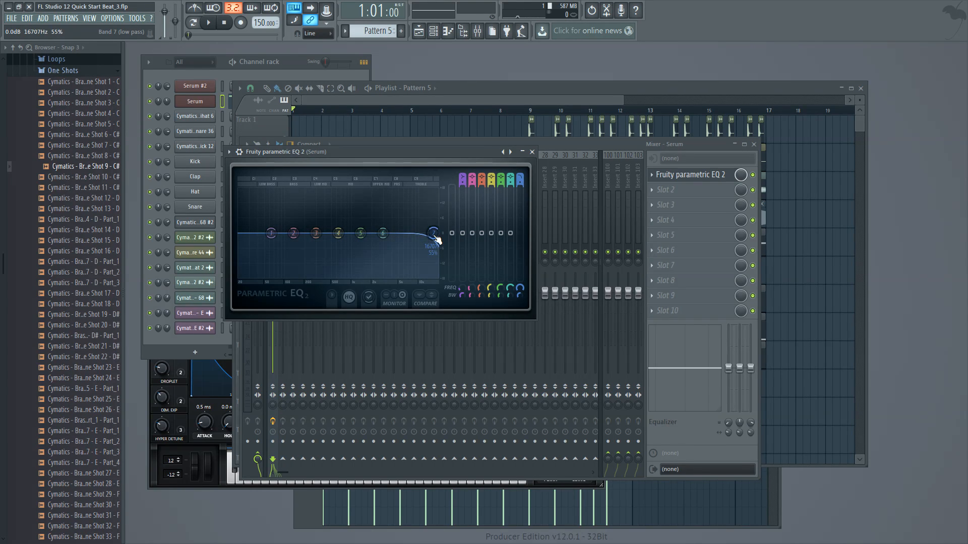
- Play the song while sweeping band 7's frequency, leave it at 20000 Hz and stop playback
{"action": "key", "text": "space"}
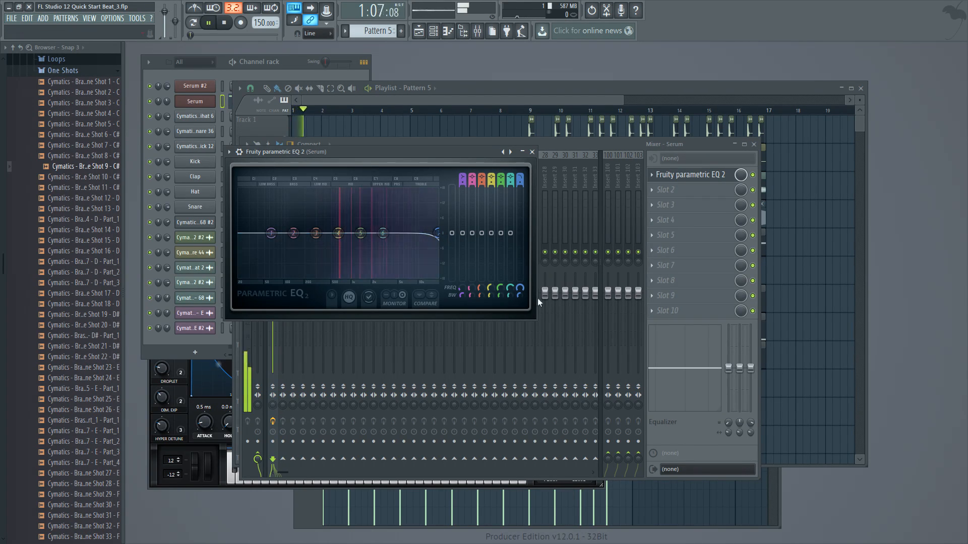
{"action": "key", "text": "space"}
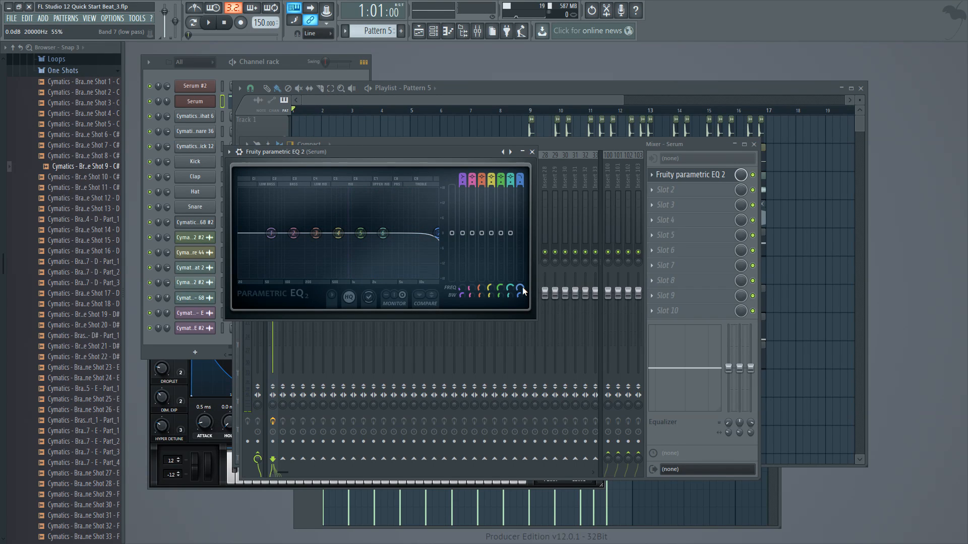
{"action": "key", "text": "space"}
{"action": "mouse_move", "coordinate": [523, 291]}
{"action": "left_mouse_down"}
{"action": "mouse_move", "coordinate": [523, 339]}
{"action": "mouse_move", "coordinate": [523, 289]}
{"action": "left_mouse_up"}
{"action": "key", "text": "space"}
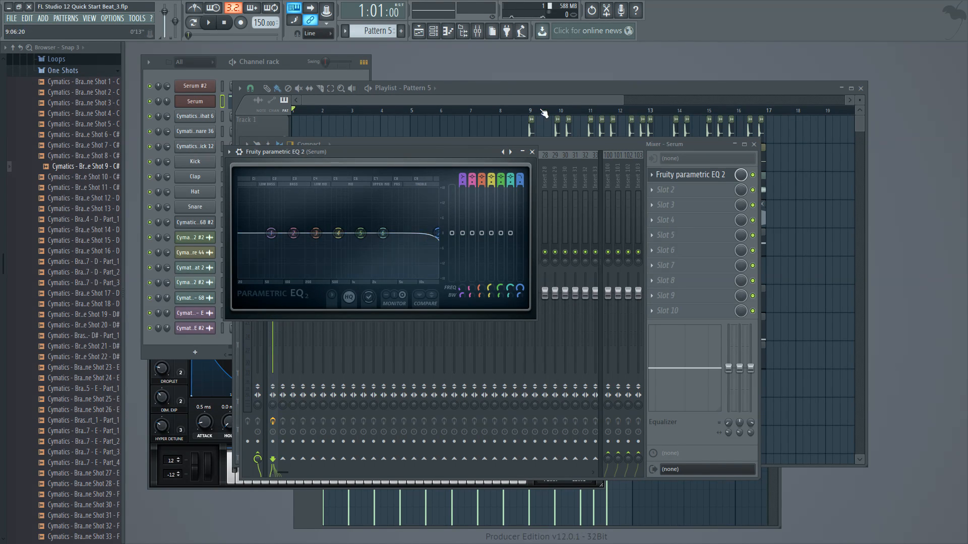
- Create an automation clip for the EQ's band 7 frequency with the playlist displayed, and deselect the Pattern 5 clips
{"action": "left_click", "coordinate": [496, 98]}
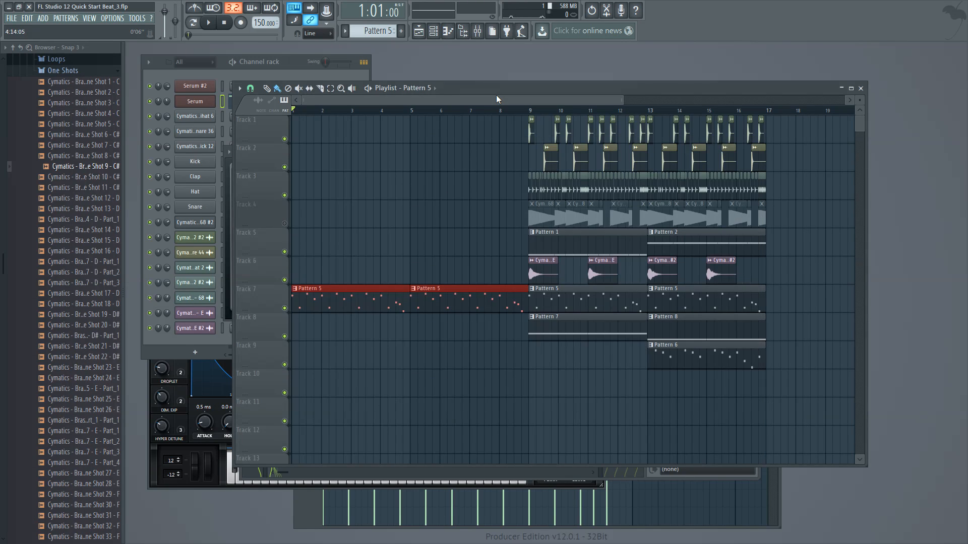
{"action": "left_click", "coordinate": [226, 164]}
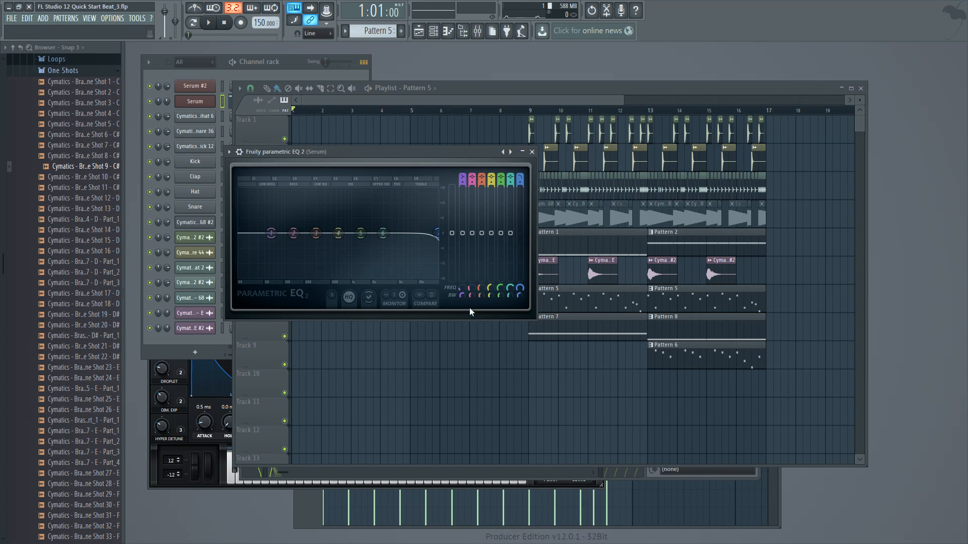
{"action": "mouse_move", "coordinate": [522, 291]}
{"action": "left_mouse_down"}
{"action": "mouse_move", "coordinate": [523, 313]}
{"action": "mouse_move", "coordinate": [522, 290]}
{"action": "left_mouse_up"}
{"action": "right_click", "coordinate": [521, 289]}
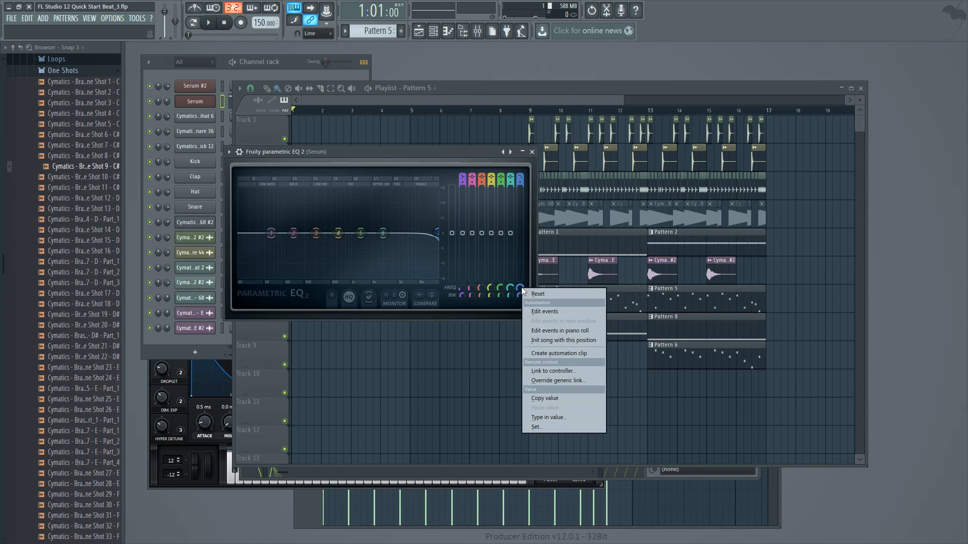
{"action": "left_click", "coordinate": [563, 353]}
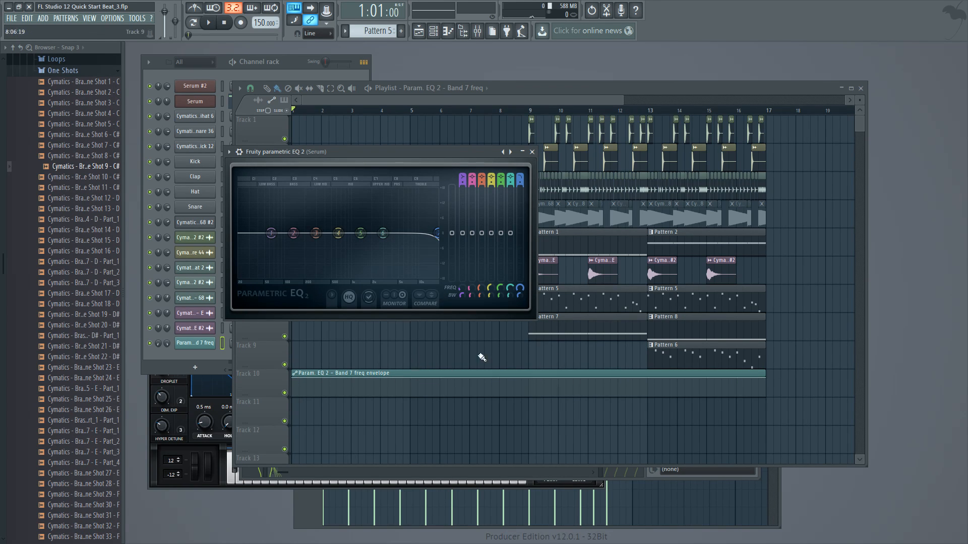
{"action": "left_click", "coordinate": [598, 90]}
{"action": "left_click", "coordinate": [457, 344], "text": "ctrl"}
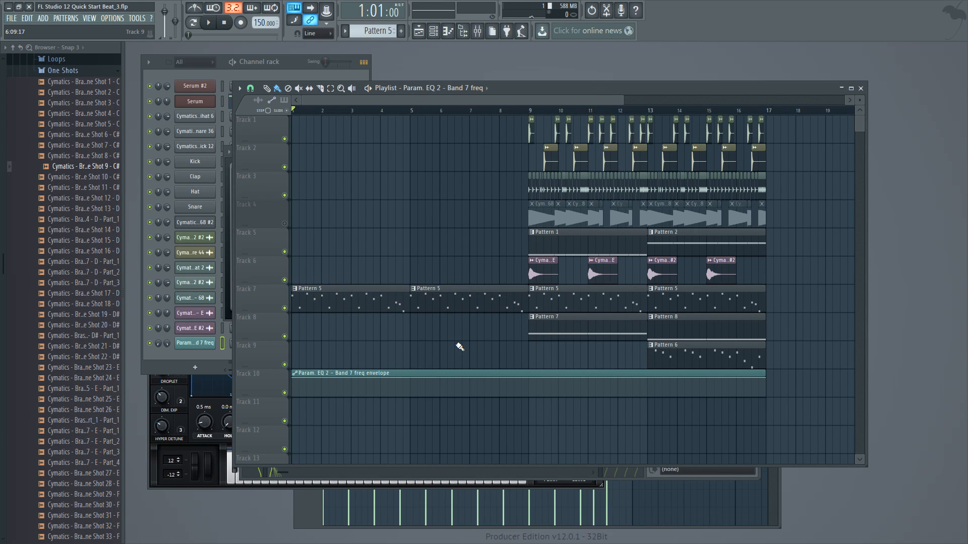
{"action": "right_click", "coordinate": [534, 386]}
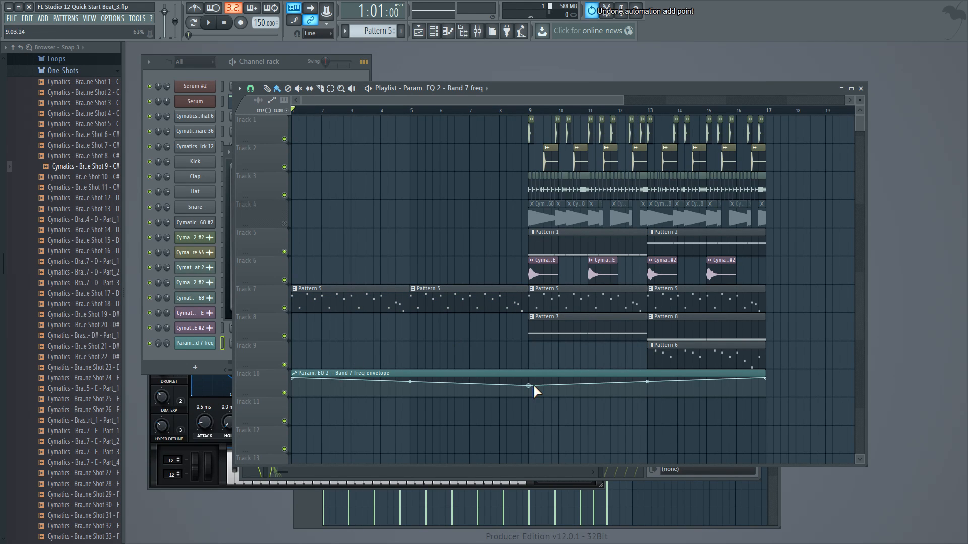
{"action": "key", "text": "ctrl+alt+z"}
{"action": "key", "text": "ctrl+alt+z"}
- Add a point at bar 2 of the band 7 frequency envelope on Track 10 and lower it slightly
{"action": "left_click_drag", "start_coordinate": [624, 99], "coordinate": [404, 147]}
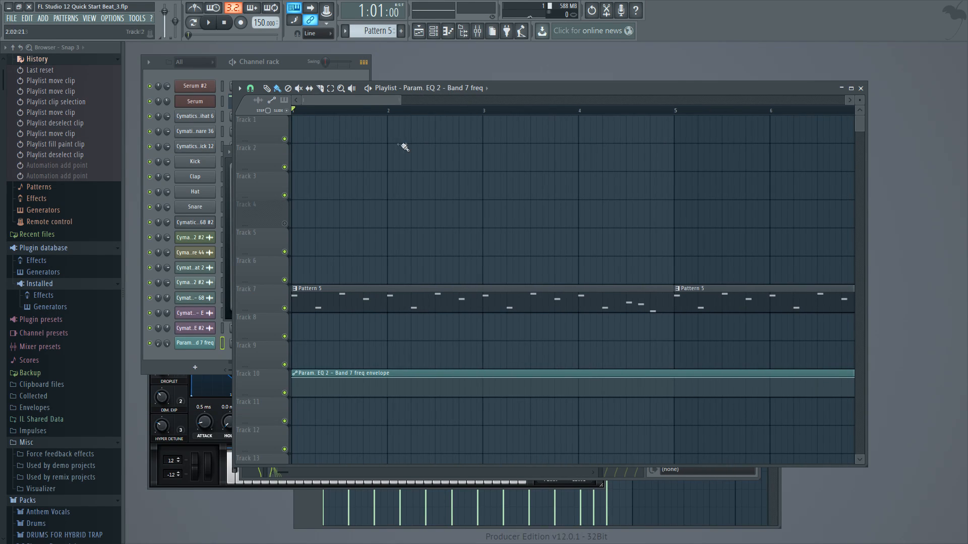
{"action": "right_click", "coordinate": [387, 384]}
{"action": "mouse_move", "coordinate": [389, 386]}
{"action": "left_mouse_down"}
{"action": "mouse_move", "coordinate": [327, 386]}
{"action": "mouse_move", "coordinate": [426, 393]}
{"action": "mouse_move", "coordinate": [381, 388]}
{"action": "mouse_move", "coordinate": [389, 389]}
{"action": "left_mouse_up"}
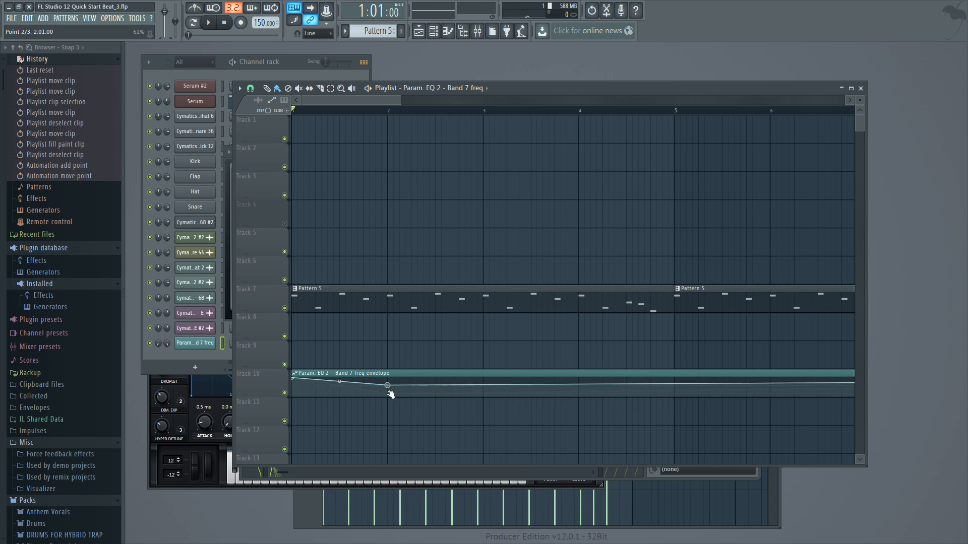
- Switch the playlist snap to (none) and restore it to Cell
{"action": "left_click", "coordinate": [250, 90]}
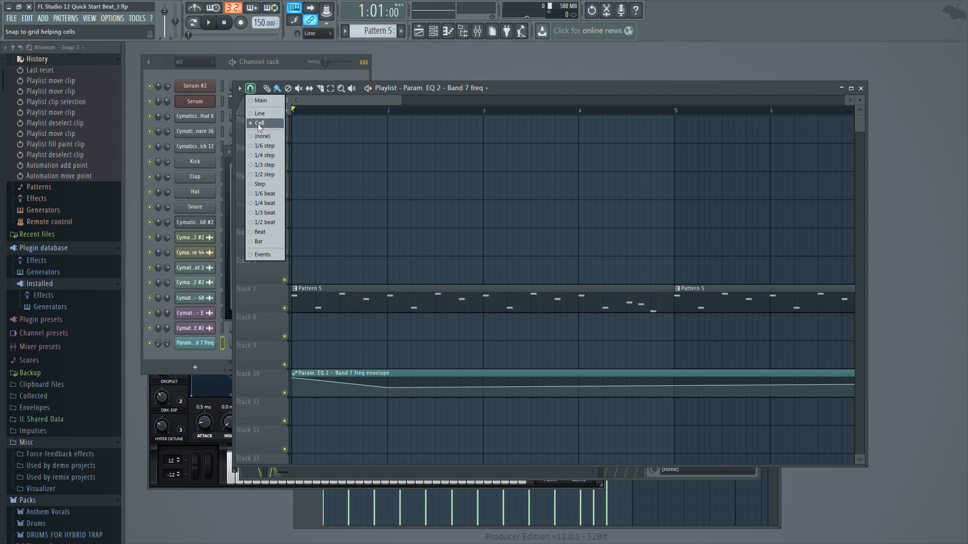
{"action": "left_click", "coordinate": [258, 123]}
{"action": "left_click", "coordinate": [250, 89]}
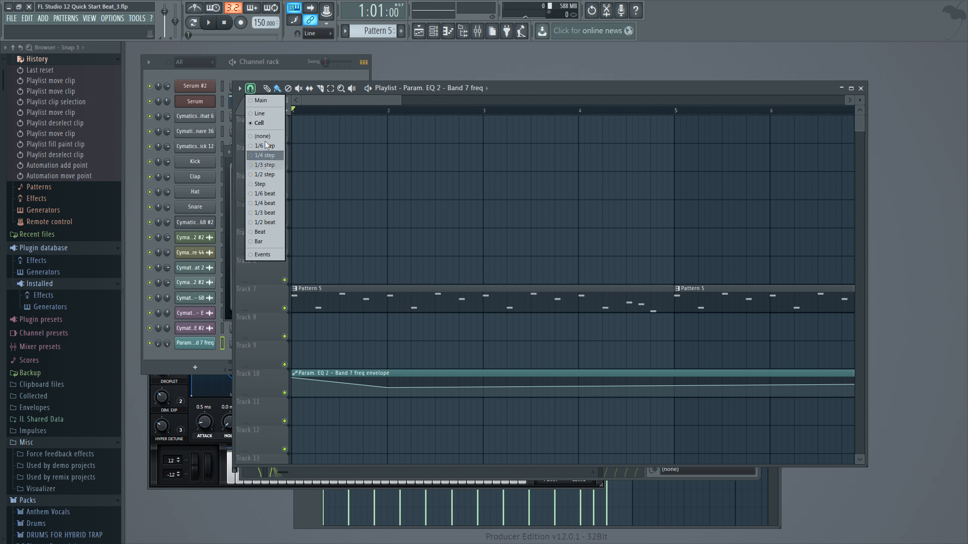
{"action": "left_click", "coordinate": [261, 136]}
{"action": "left_click", "coordinate": [250, 89]}
{"action": "left_click", "coordinate": [255, 124]}
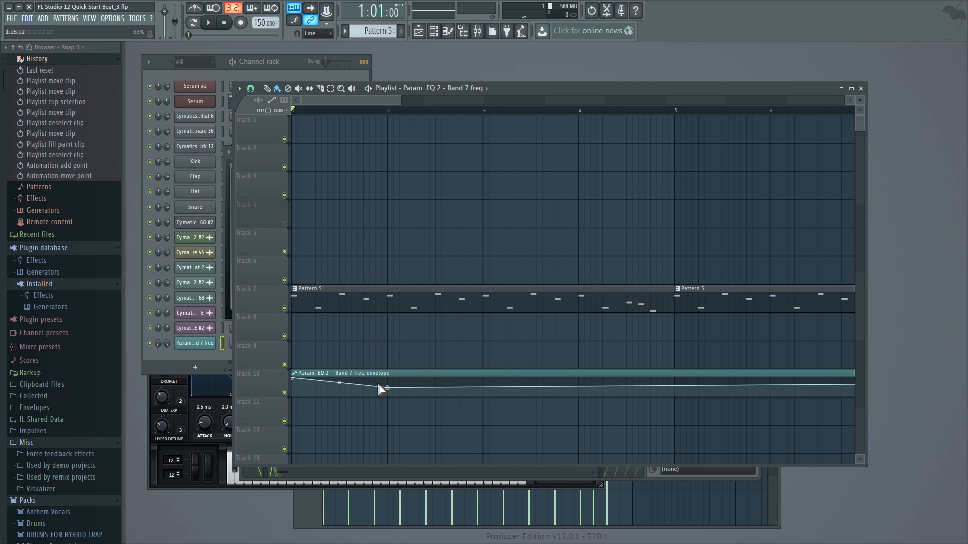
- Move the envelope's bar 2 point to bar 9 and raise it to 100%
{"action": "left_click_drag", "start_coordinate": [388, 389], "coordinate": [390, 375]}
{"action": "left_click_drag", "start_coordinate": [401, 100], "coordinate": [521, 120]}
{"action": "left_click_drag", "start_coordinate": [338, 388], "coordinate": [398, 377]}
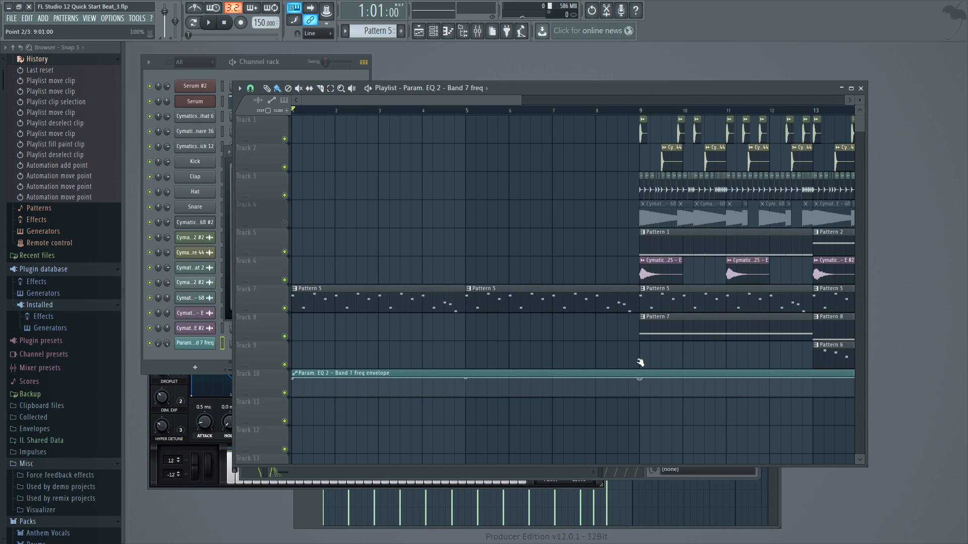
- Lower the envelope's start point to about 29% and bend the rise to bar 9 downward, auditioning it during playback
{"action": "left_click_drag", "start_coordinate": [293, 378], "coordinate": [294, 393]}
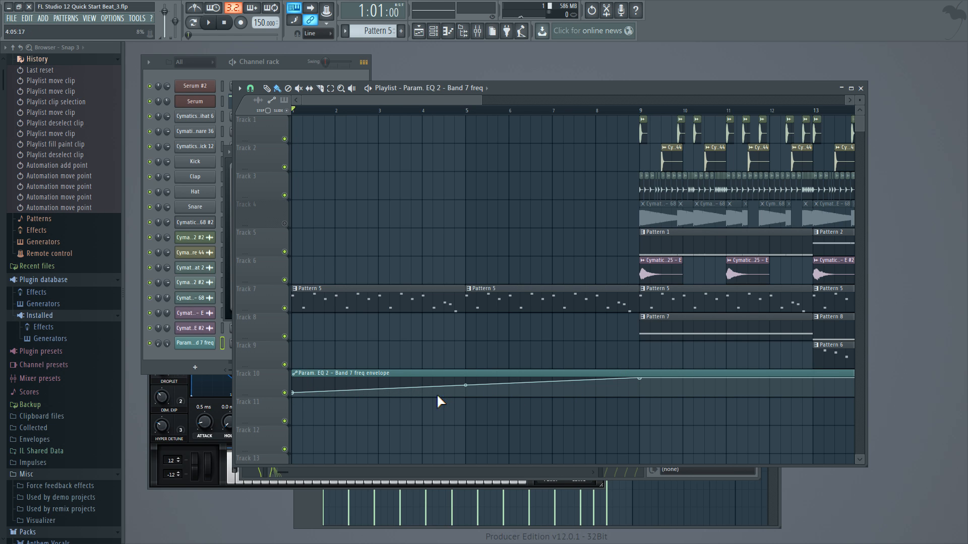
{"action": "left_click_drag", "start_coordinate": [467, 386], "coordinate": [467, 403]}
{"action": "key", "text": "space"}
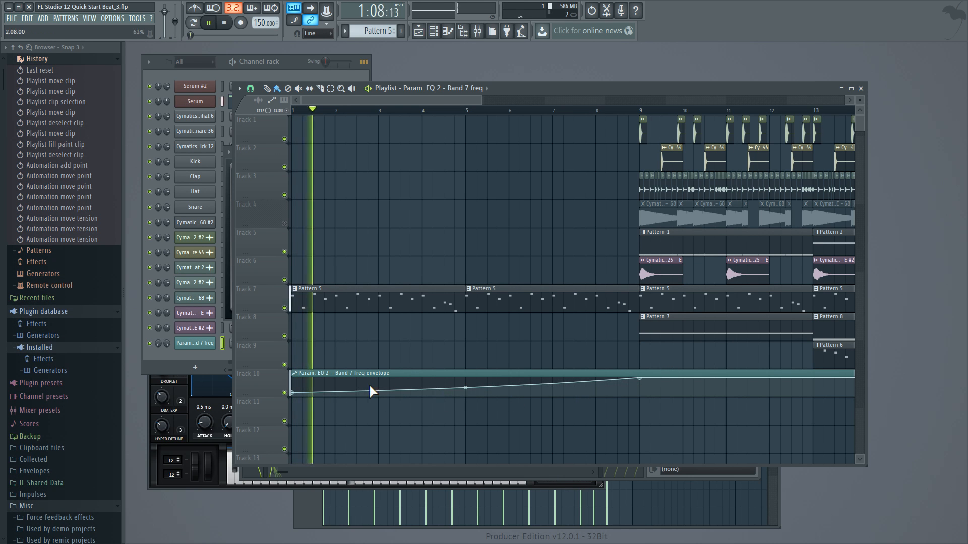
{"action": "left_click_drag", "start_coordinate": [293, 392], "coordinate": [292, 391]}
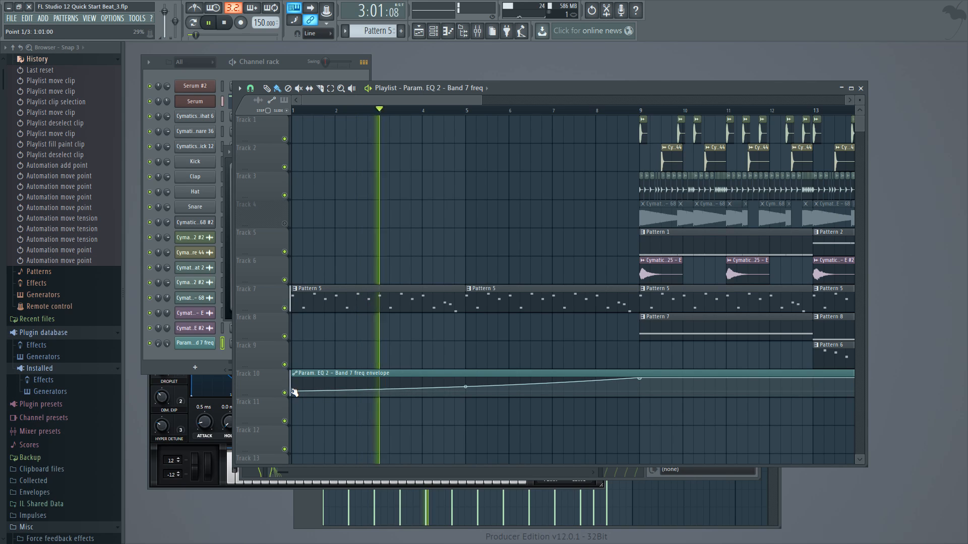
{"action": "left_click", "coordinate": [641, 376]}
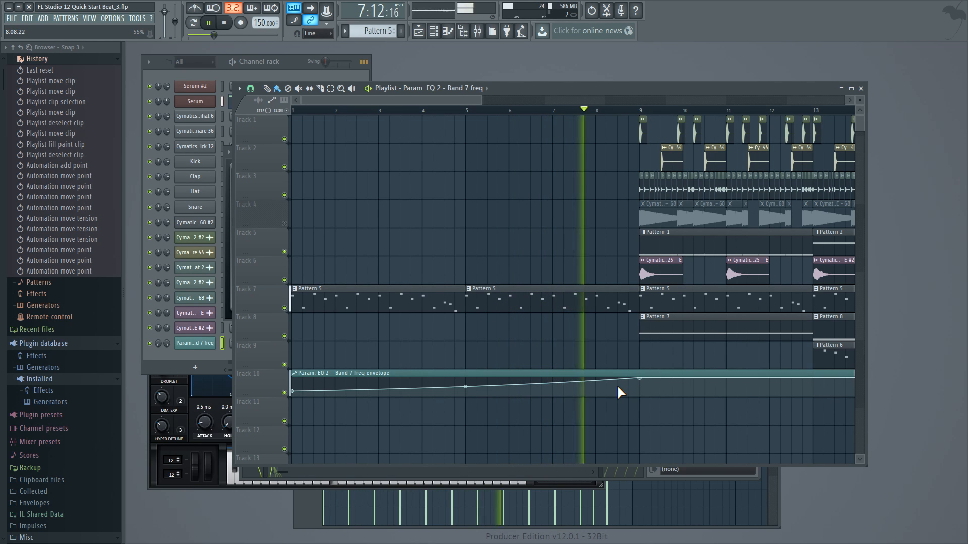
- Slice the band 7 frequency envelope clip on Track 10 at bar 17 and delete the part beyond it
{"action": "key", "text": "space"}
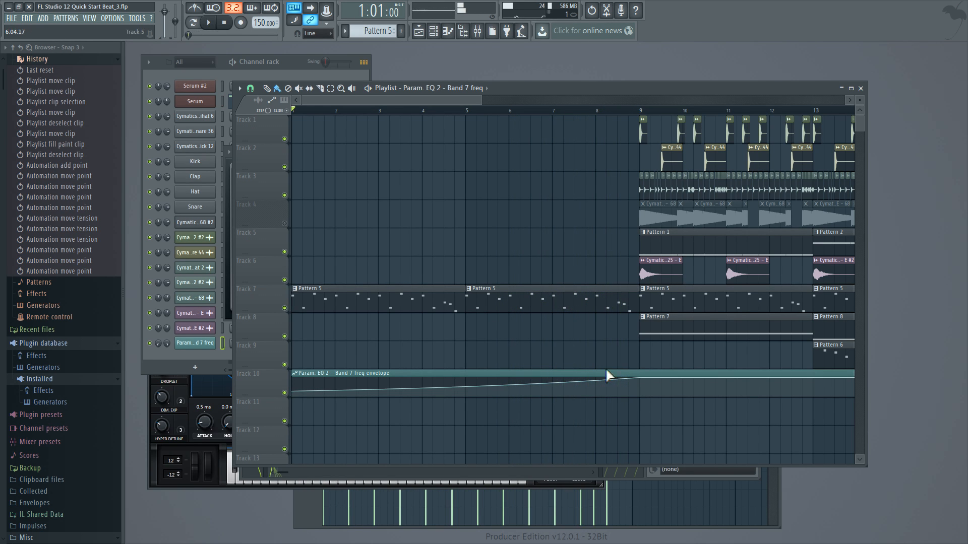
{"action": "left_click_drag", "start_coordinate": [482, 101], "coordinate": [549, 101]}
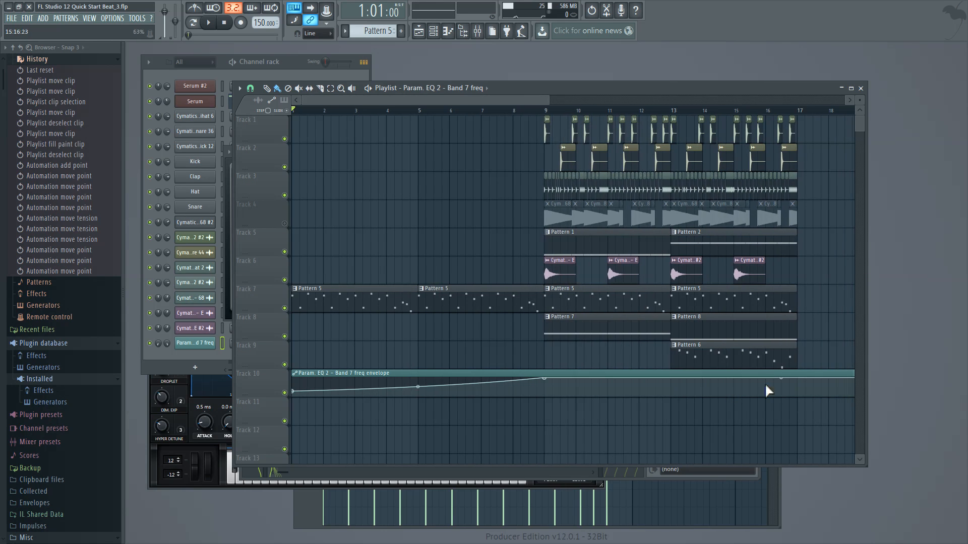
{"action": "right_click", "coordinate": [798, 382]}
{"action": "left_click_drag", "start_coordinate": [800, 382], "coordinate": [799, 373]}
{"action": "left_click", "coordinate": [321, 89]}
{"action": "left_click_drag", "start_coordinate": [804, 419], "coordinate": [807, 377]}
{"action": "key", "text": "b"}
{"action": "right_click", "coordinate": [828, 371]}
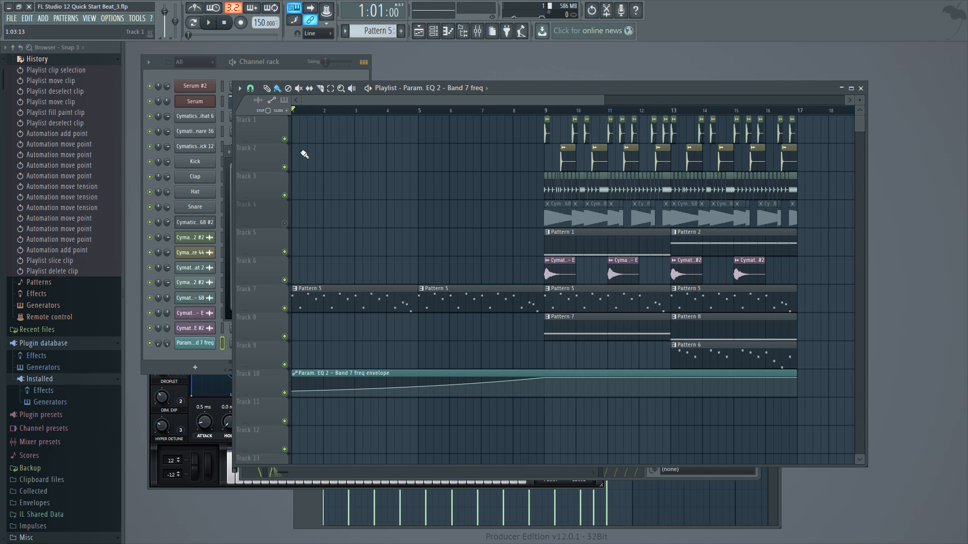
- Insert Fruity Reeverb 2 in effect slot 2 of the Serum mixer track
{"action": "left_click", "coordinate": [209, 95]}
{"action": "left_click", "coordinate": [204, 100]}
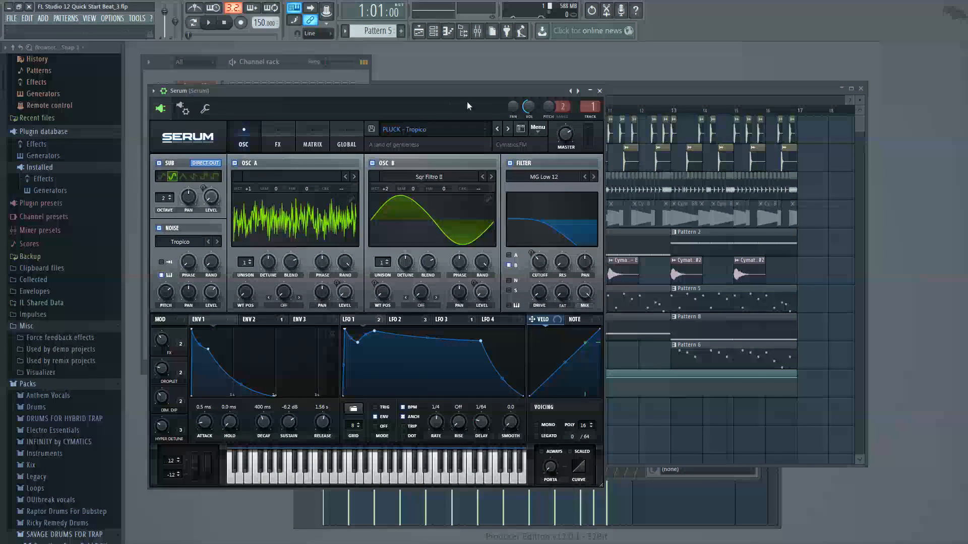
{"action": "left_click", "coordinate": [481, 31]}
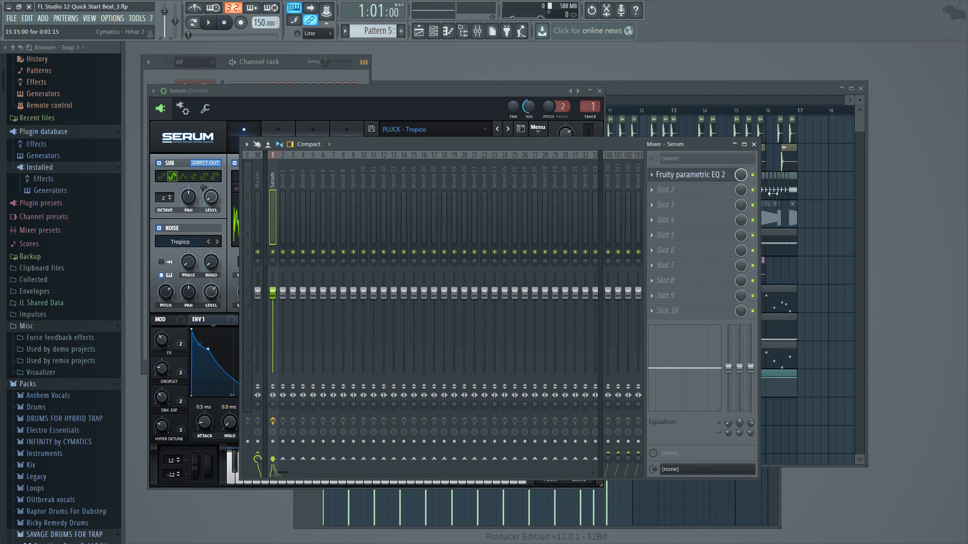
{"action": "left_click", "coordinate": [655, 190]}
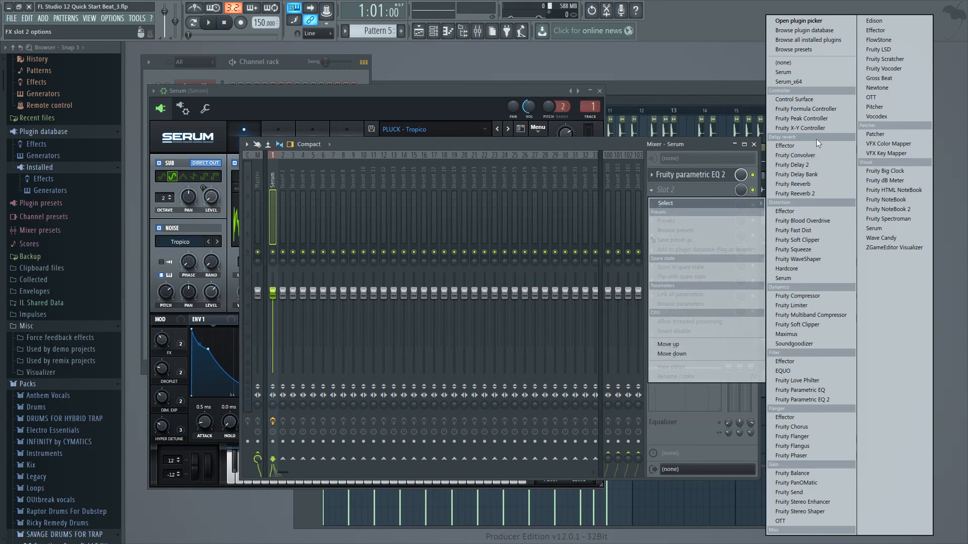
{"action": "left_click", "coordinate": [816, 196]}
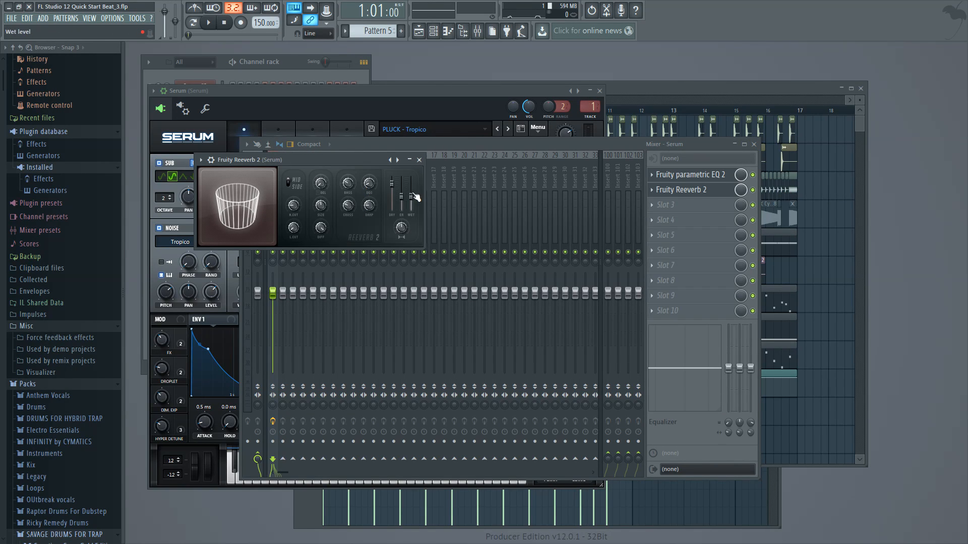
- Raise the Reeverb 2 wet level and set its decay to about 8.6 seconds, auditioning the sound during playback
{"action": "left_click_drag", "start_coordinate": [412, 197], "coordinate": [411, 195]}
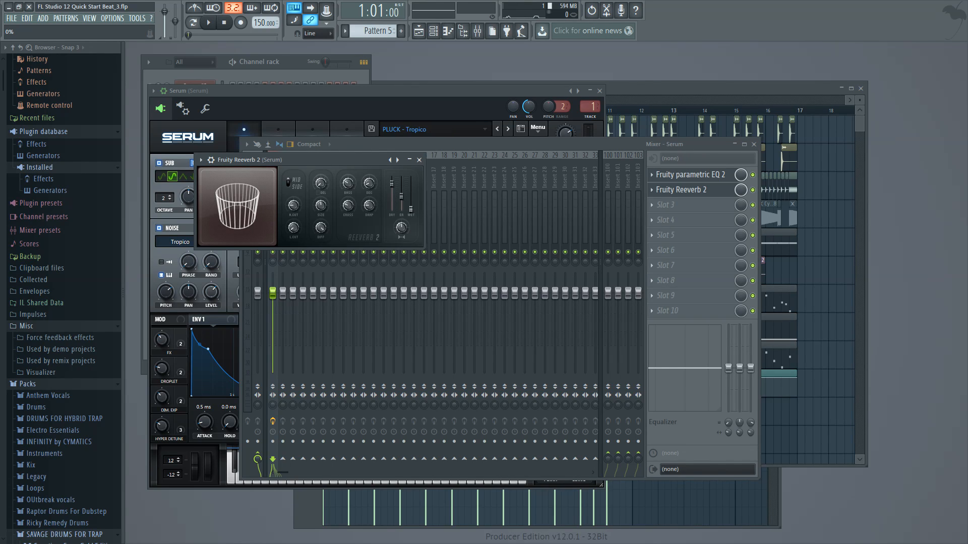
{"action": "key", "text": "space"}
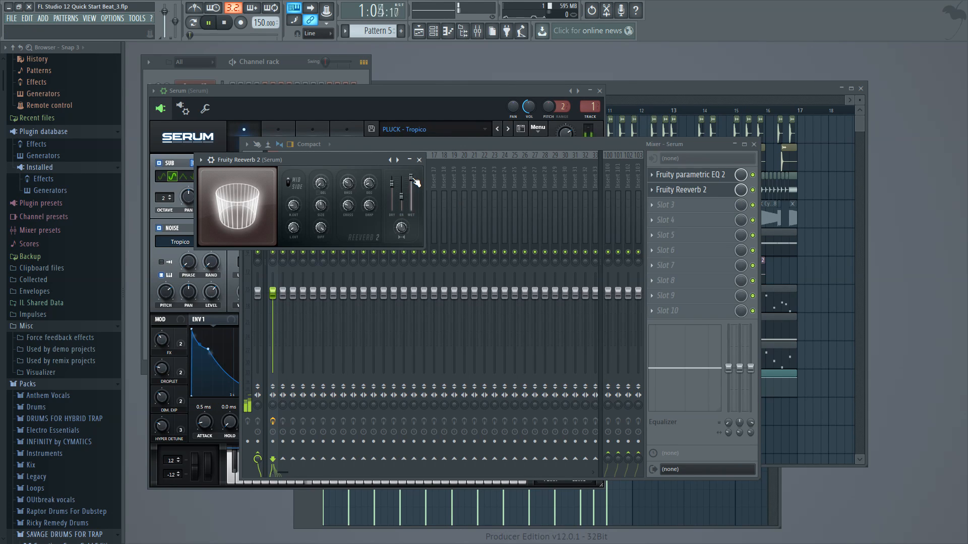
{"action": "key", "text": "space"}
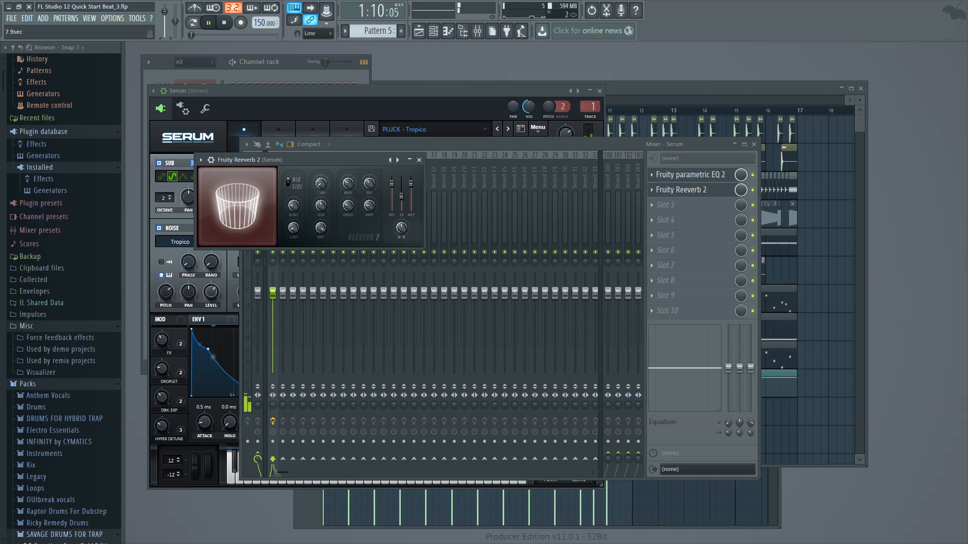
{"action": "key", "text": "space"}
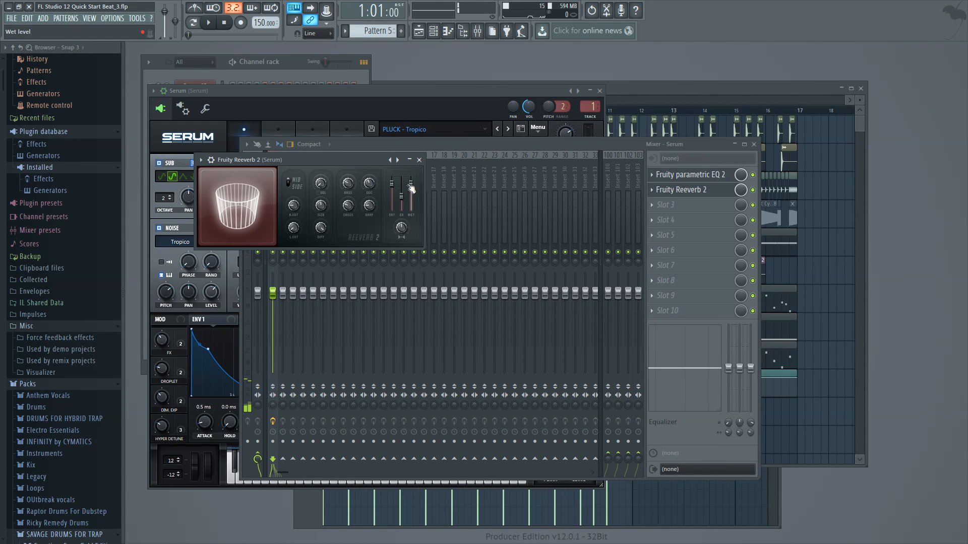
{"action": "key", "text": "space"}
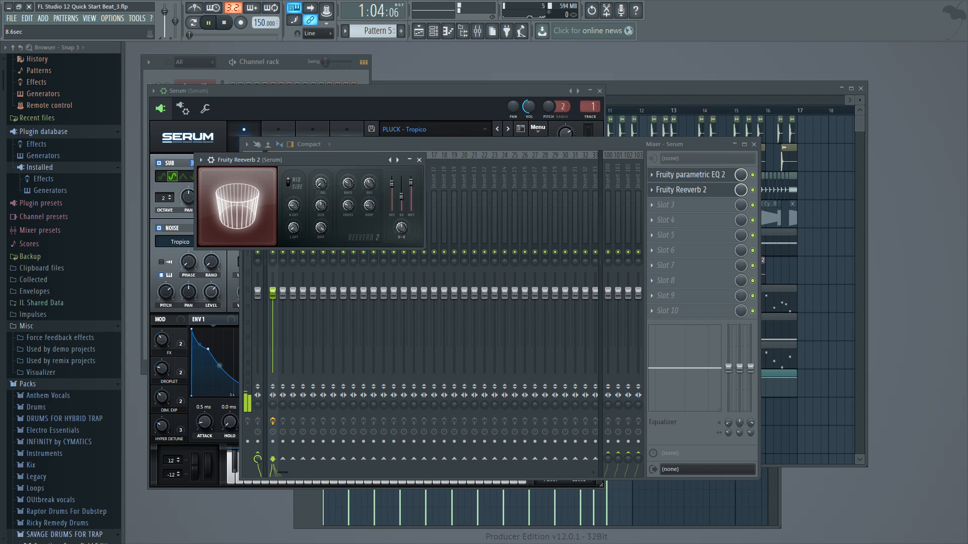
{"action": "key", "text": "space"}
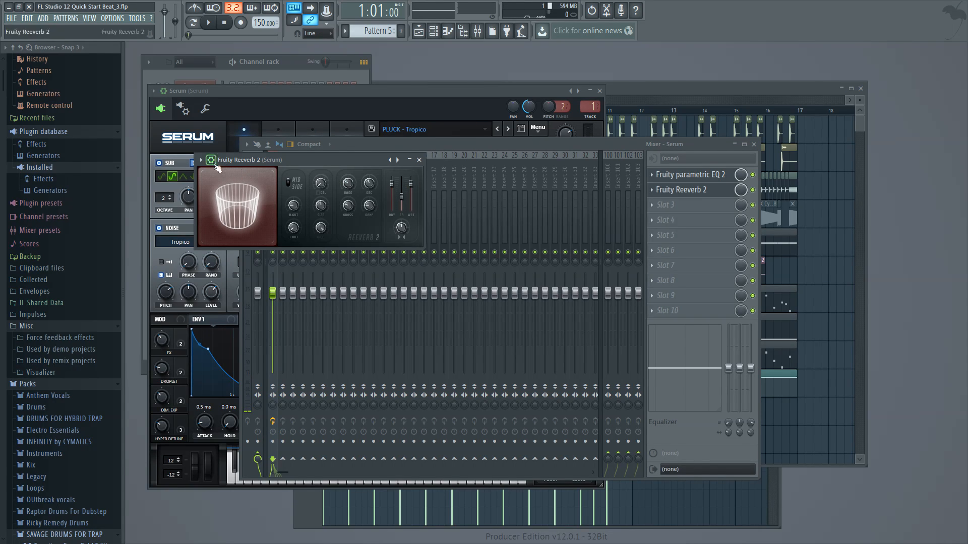
- Select bars 1 through 8 in the playlist and create an automation clip for the Reeverb 2 wet level
{"action": "left_click", "coordinate": [636, 90]}
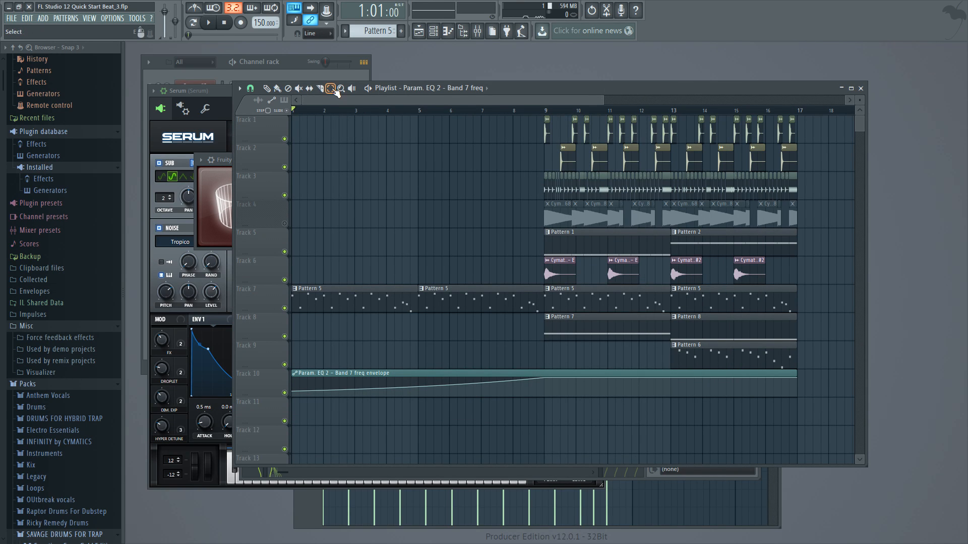
{"action": "left_click_drag", "start_coordinate": [544, 114], "coordinate": [295, 146]}
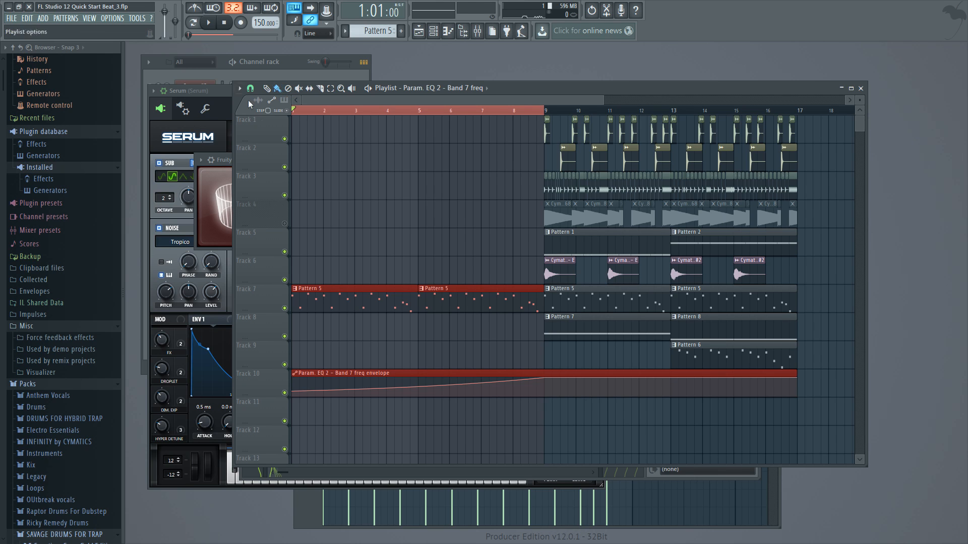
{"action": "left_click", "coordinate": [477, 31]}
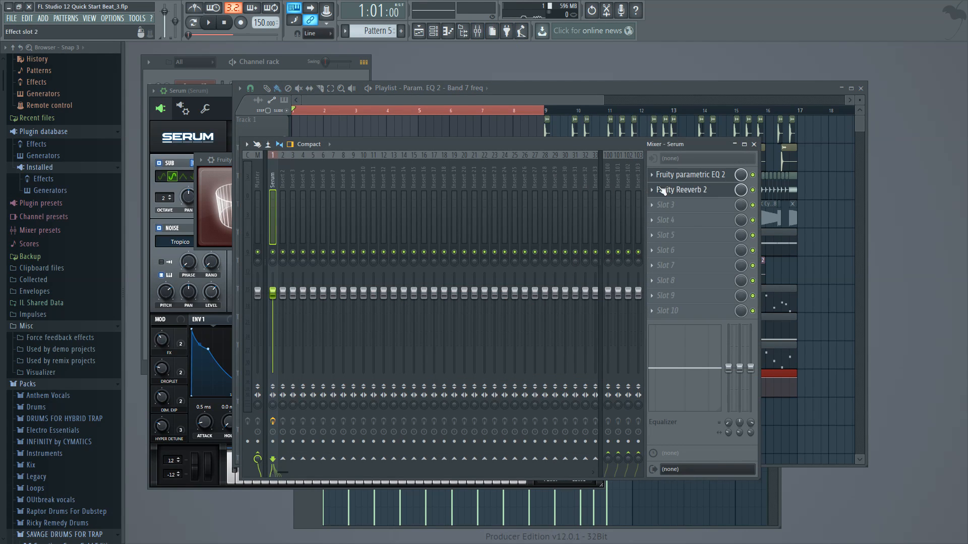
{"action": "left_click", "coordinate": [698, 191]}
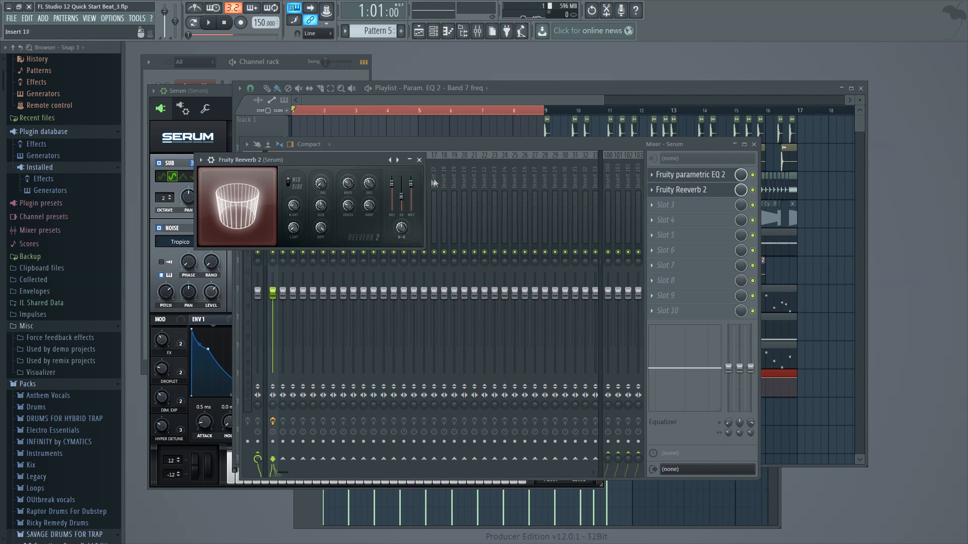
{"action": "right_click", "coordinate": [406, 184]}
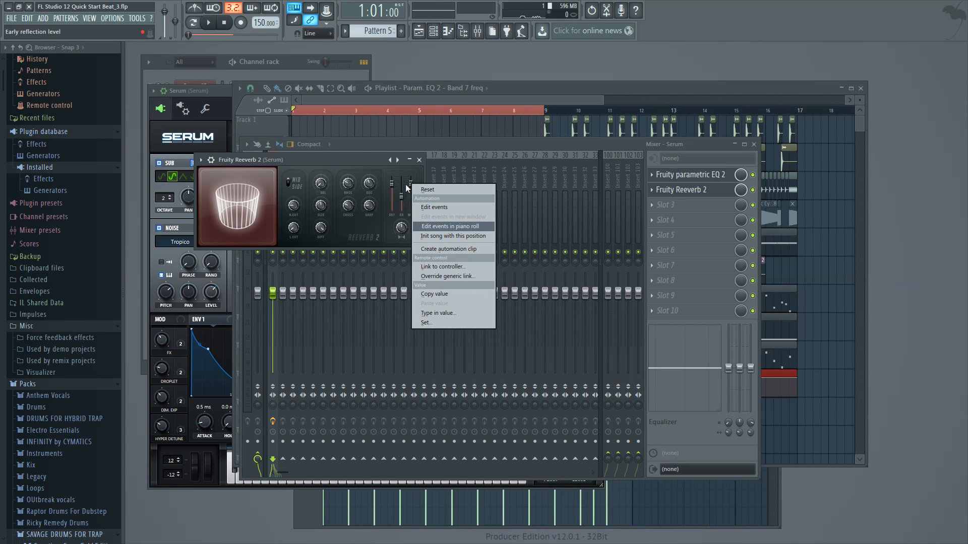
{"action": "left_click", "coordinate": [446, 249]}
- Move the wet level envelope clip from Track 1 to Track 11, starting at bar 1
{"action": "left_click", "coordinate": [564, 96]}
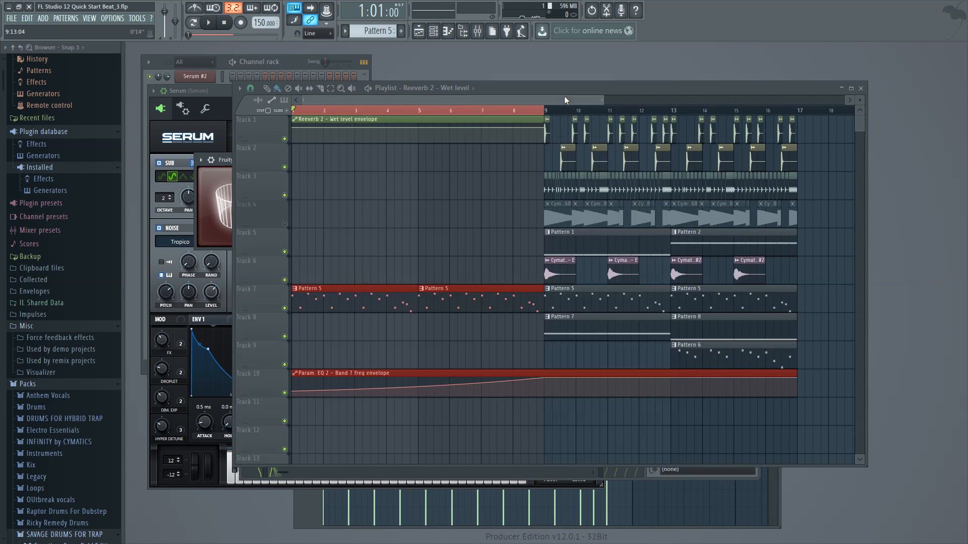
{"action": "right_click", "coordinate": [366, 118]}
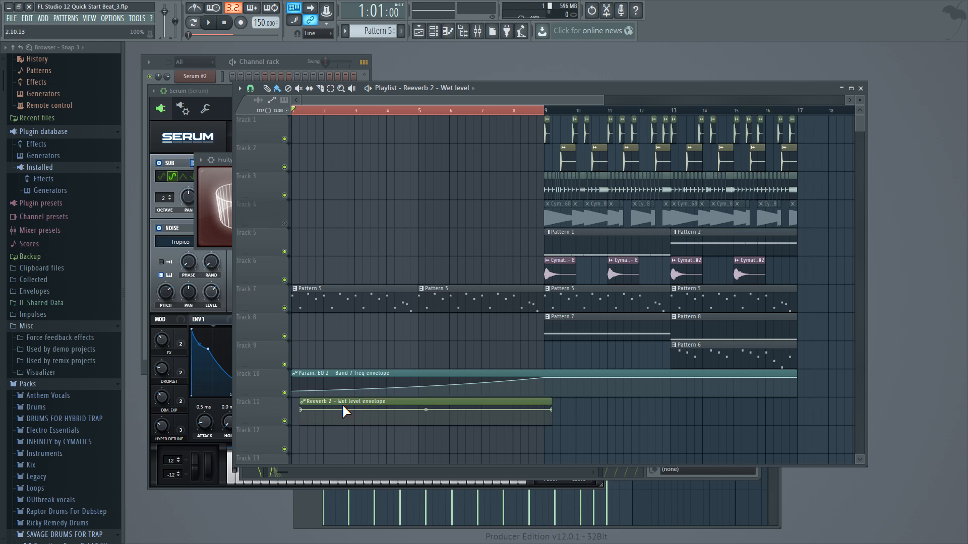
{"action": "left_click_drag", "start_coordinate": [302, 413], "coordinate": [295, 412]}
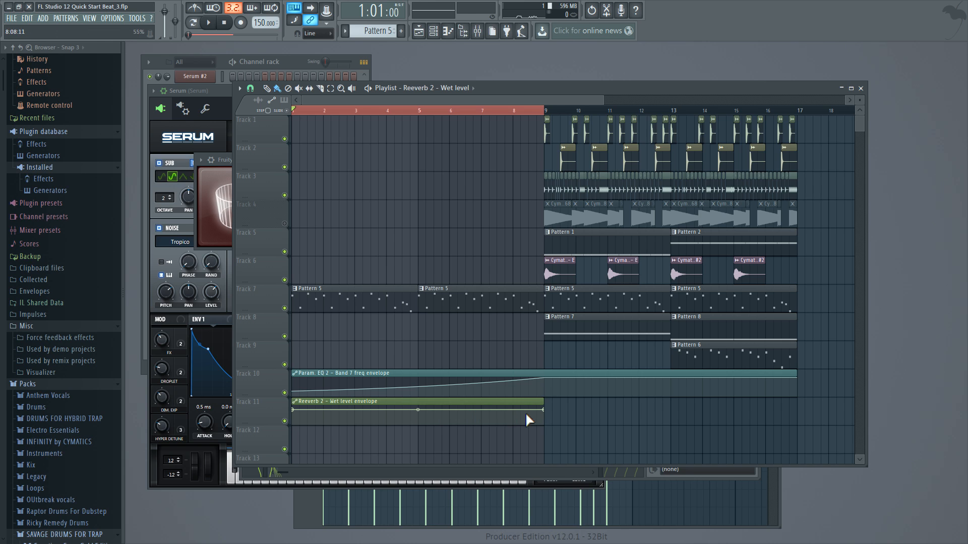
- Shape the wet level envelope to rise from about 32% to 100% at bar 8 and drop to zero at bar 9, extending the clip to bar 10
{"action": "key", "text": "space"}
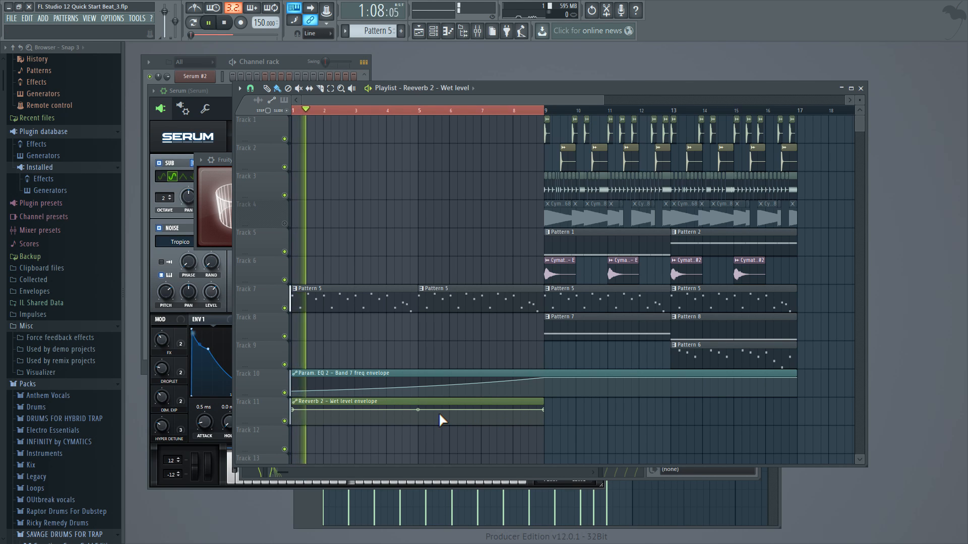
{"action": "key", "text": "space"}
{"action": "left_click_drag", "start_coordinate": [292, 410], "coordinate": [292, 421]}
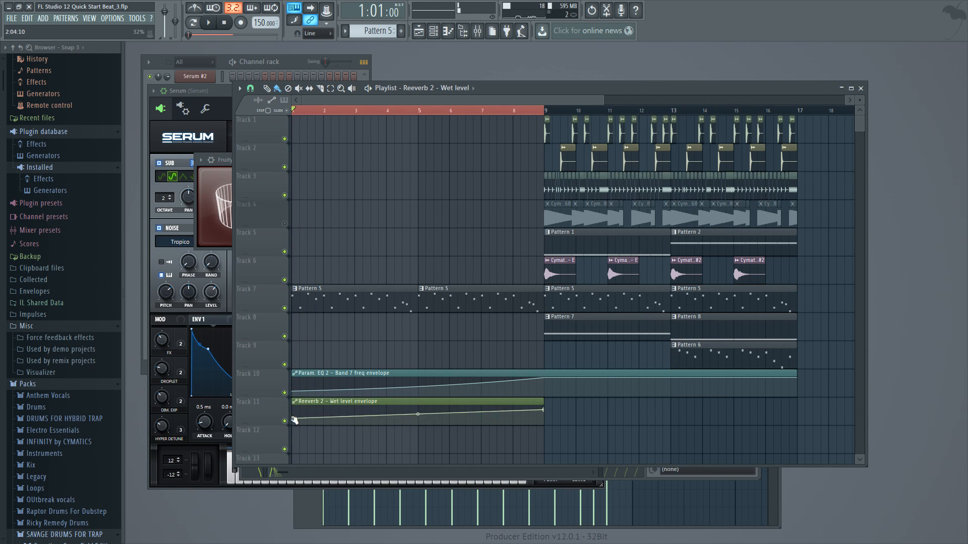
{"action": "left_click_drag", "start_coordinate": [479, 411], "coordinate": [556, 436]}
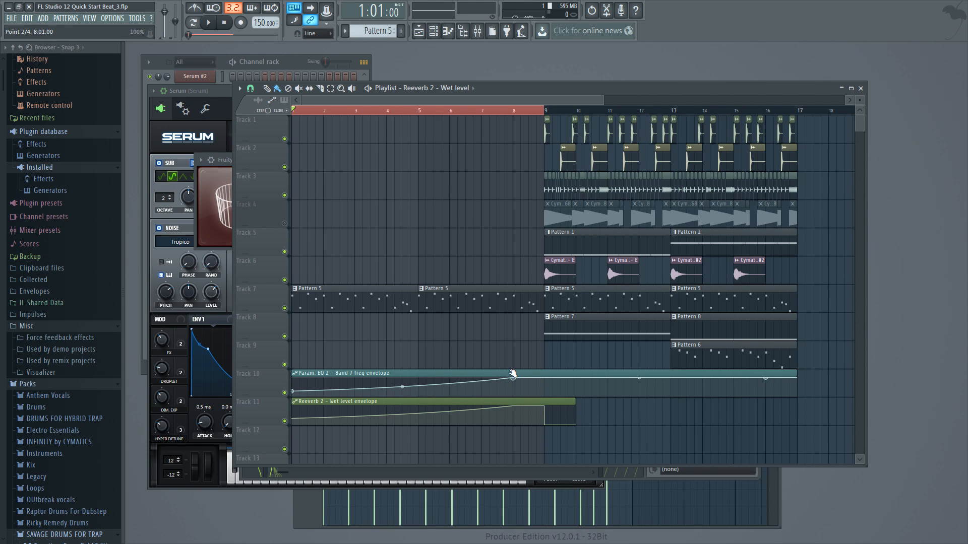
- Try peaking the band 7 frequency envelope at bar 8 with a dip to about 24% rising to bar 9, and audition the transition
{"action": "left_click_drag", "start_coordinate": [524, 384], "coordinate": [552, 369]}
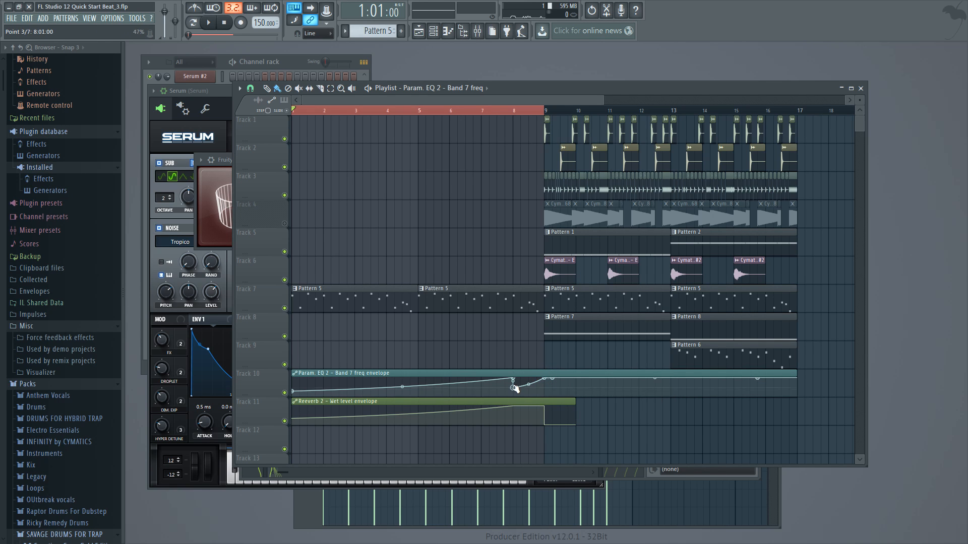
{"action": "key", "text": "space"}
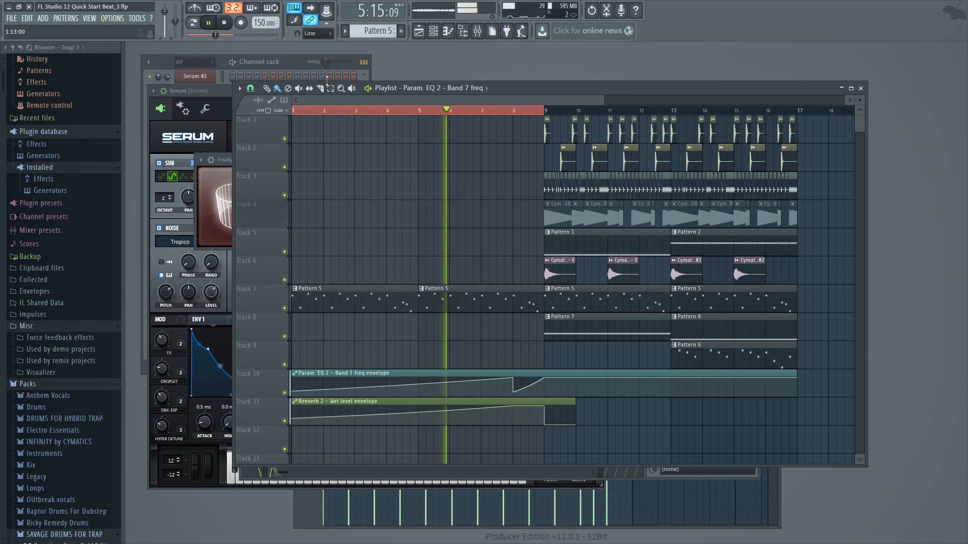
{"action": "key", "text": "ctrl+d"}
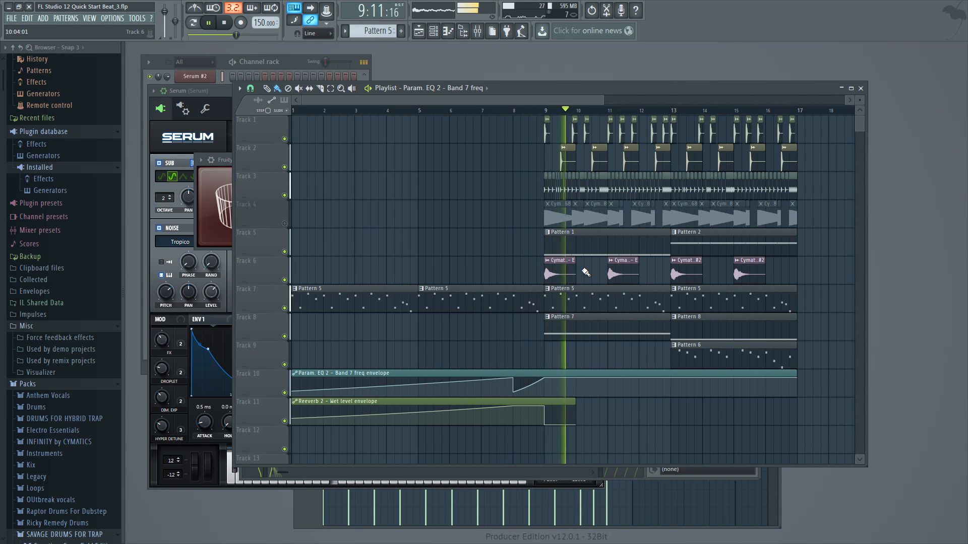
{"action": "key", "text": "space"}
- Delete the dip point at bar 8 of the band 7 envelope, move the peak to bar 9 at 100% and bend the rise downward
{"action": "mouse_move", "coordinate": [511, 396]}
{"action": "right_click", "coordinate": [514, 380]}
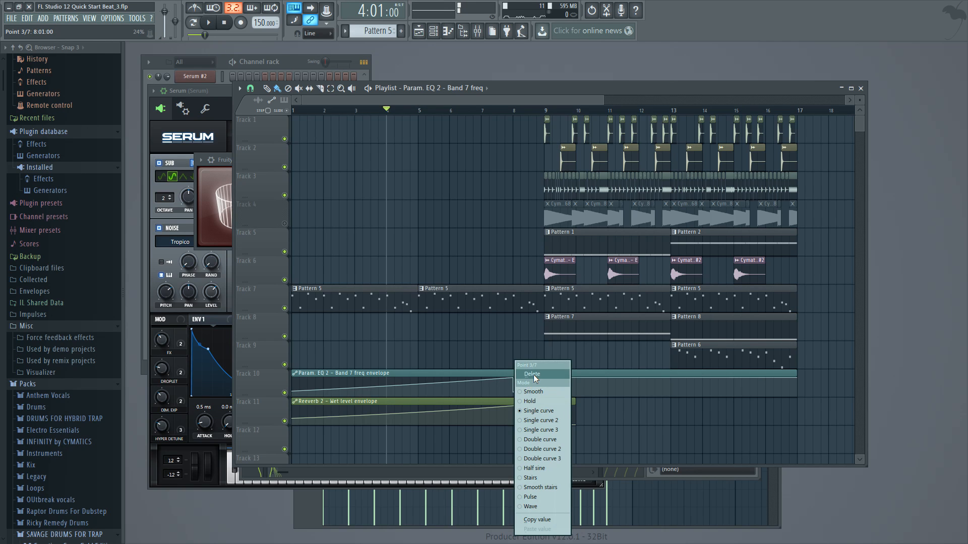
{"action": "left_click", "coordinate": [533, 374]}
{"action": "left_click_drag", "start_coordinate": [513, 379], "coordinate": [549, 376]}
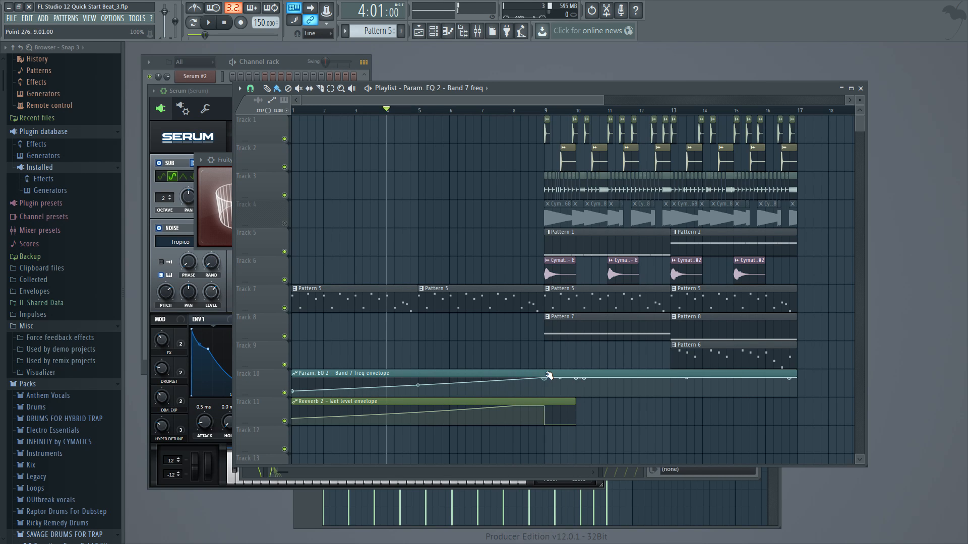
{"action": "left_click_drag", "start_coordinate": [418, 385], "coordinate": [418, 387]}
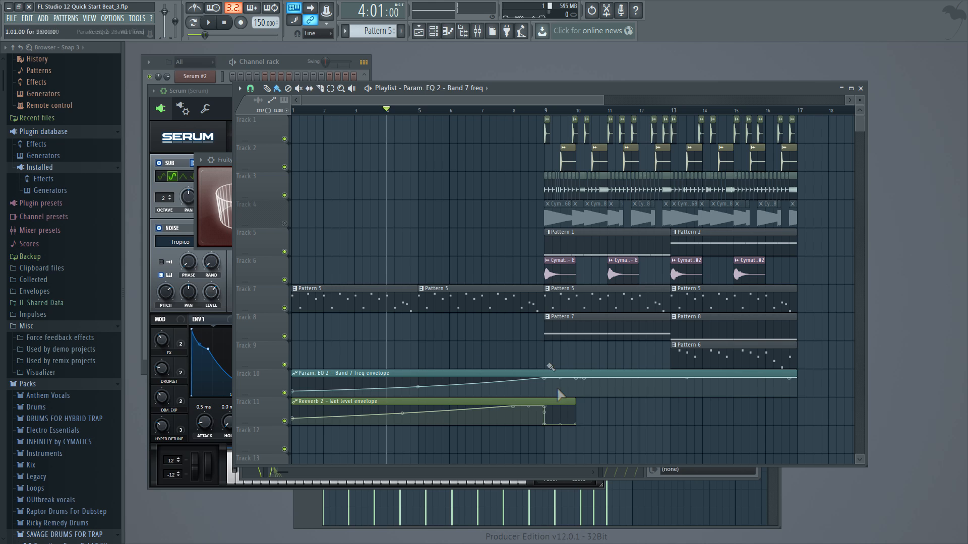
- Delete the wet level envelope's bar 8 point, set its peak at bar 9 slightly below maximum and lower its start to about 24%
{"action": "right_click", "coordinate": [515, 407]}
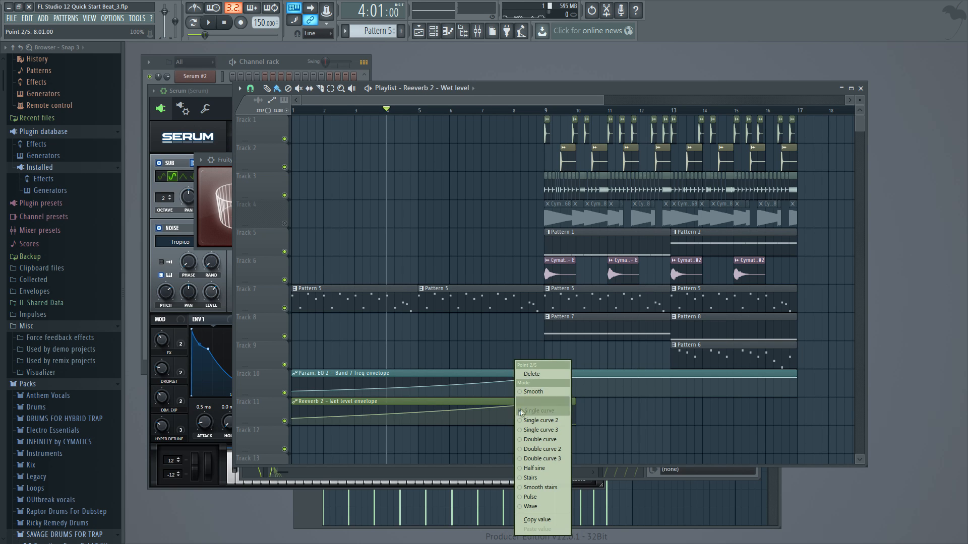
{"action": "left_click", "coordinate": [529, 374]}
{"action": "mouse_move", "coordinate": [549, 409]}
{"action": "left_mouse_down"}
{"action": "mouse_move", "coordinate": [579, 408]}
{"action": "mouse_move", "coordinate": [546, 411]}
{"action": "left_mouse_up"}
{"action": "left_click_drag", "start_coordinate": [295, 421], "coordinate": [295, 422]}
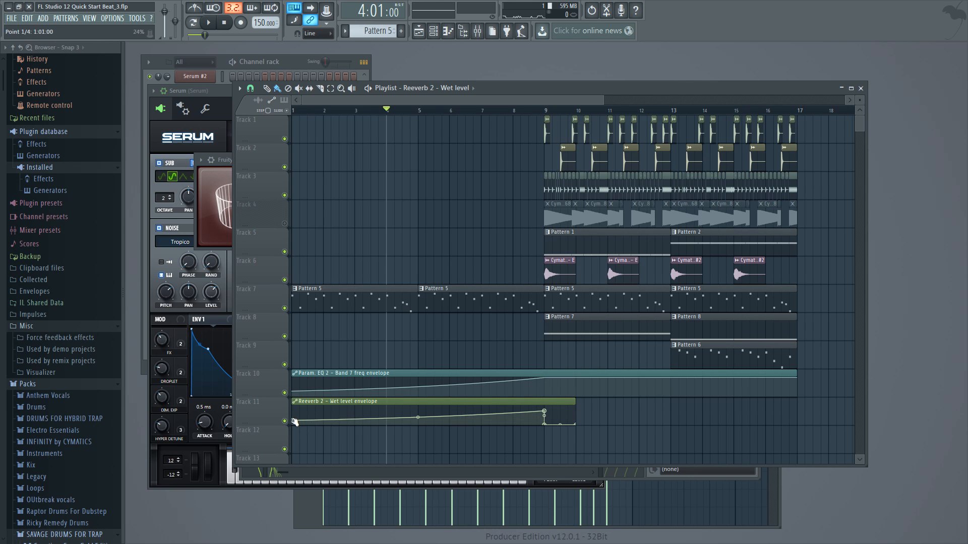
- Open Pattern 5's Serum notes in the piano roll and clone the pattern
{"action": "double_click", "coordinate": [331, 306]}
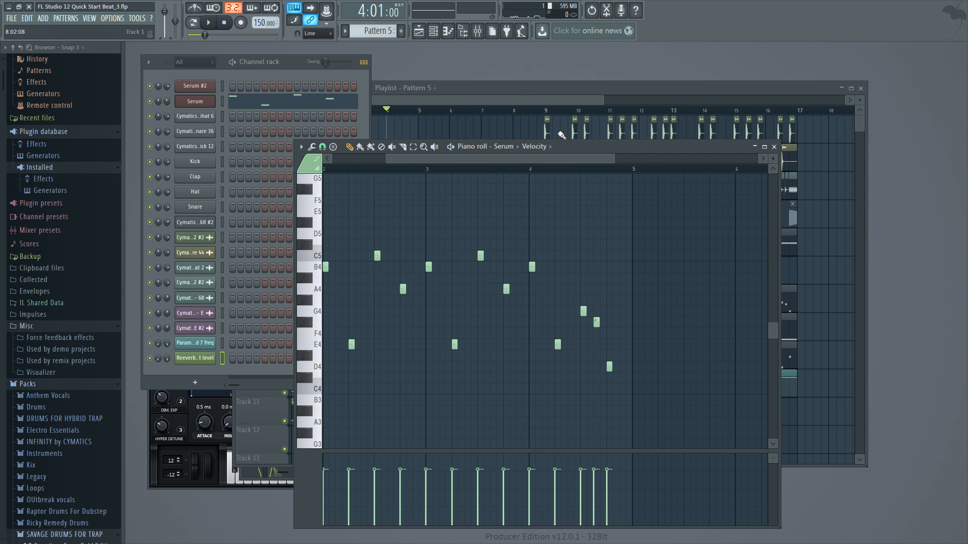
{"action": "left_click", "coordinate": [308, 77]}
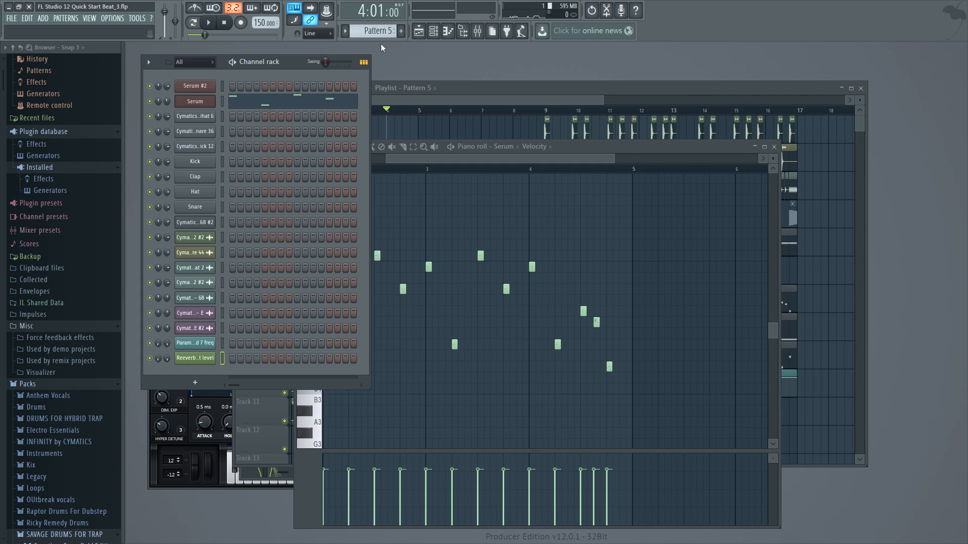
{"action": "left_click", "coordinate": [347, 32]}
{"action": "left_click", "coordinate": [419, 114]}
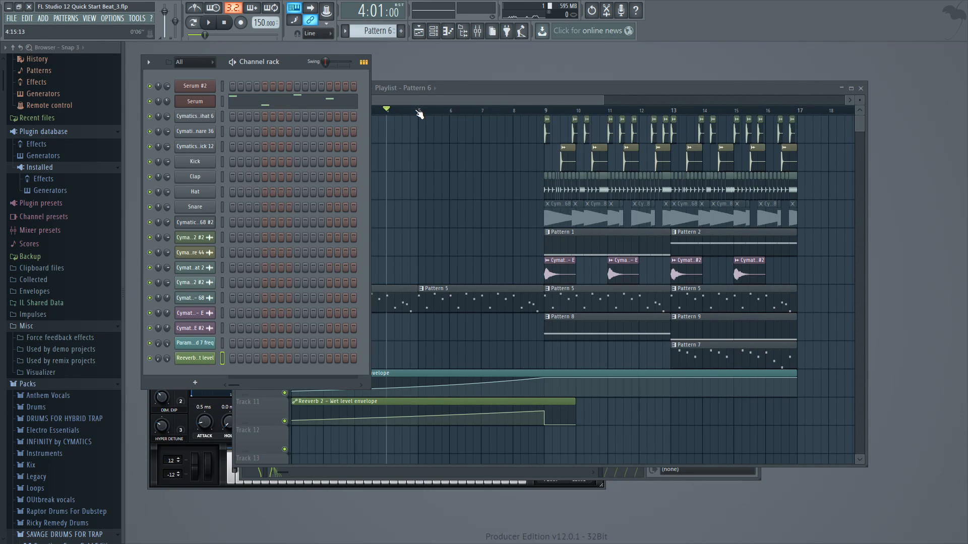
- Open Pattern 6's Serum notes in the piano roll and audition them in pattern mode
{"action": "left_click", "coordinate": [272, 106]}
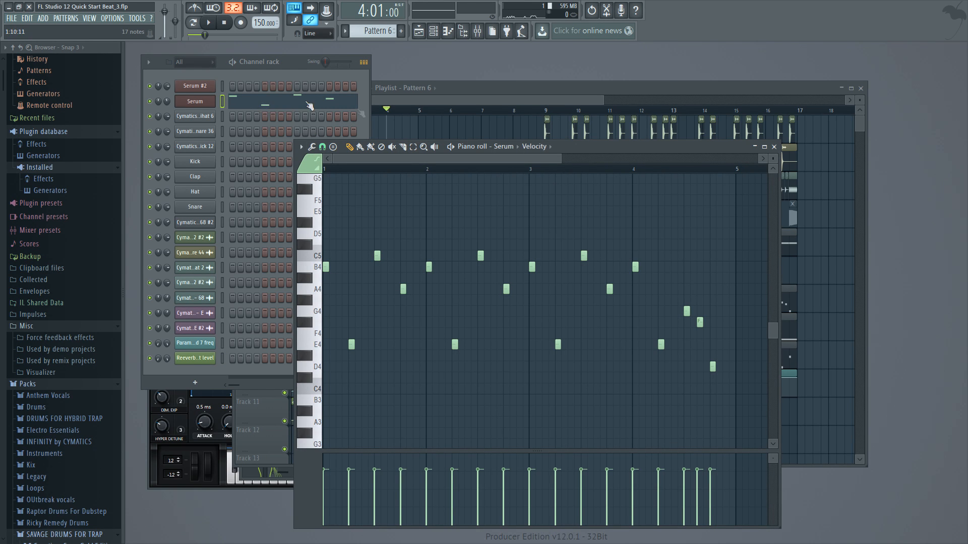
{"action": "left_click", "coordinate": [283, 106]}
{"action": "left_click", "coordinate": [284, 106]}
{"action": "left_click", "coordinate": [284, 106]}
{"action": "left_click", "coordinate": [284, 106]}
{"action": "right_click", "coordinate": [211, 102]}
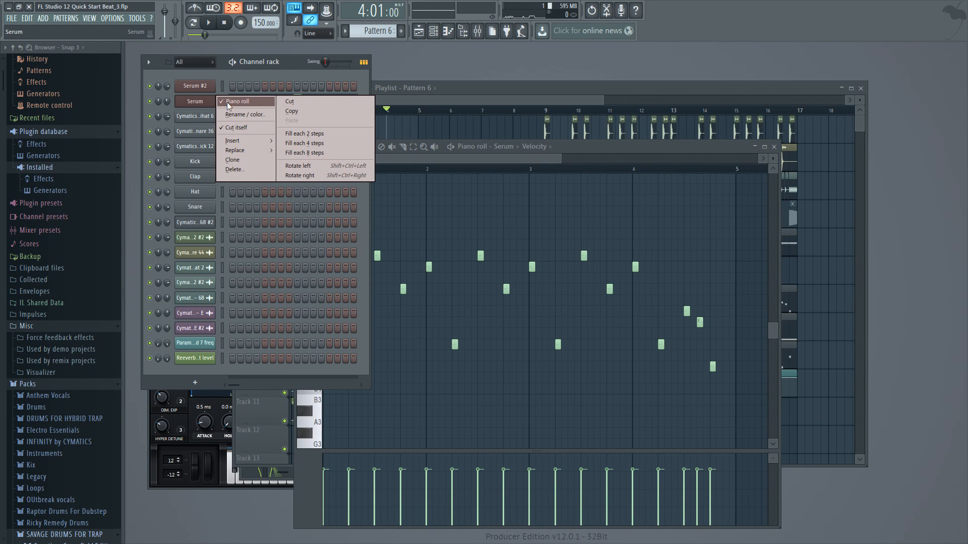
{"action": "left_click", "coordinate": [551, 159]}
{"action": "left_click_drag", "start_coordinate": [559, 161], "coordinate": [608, 161]}
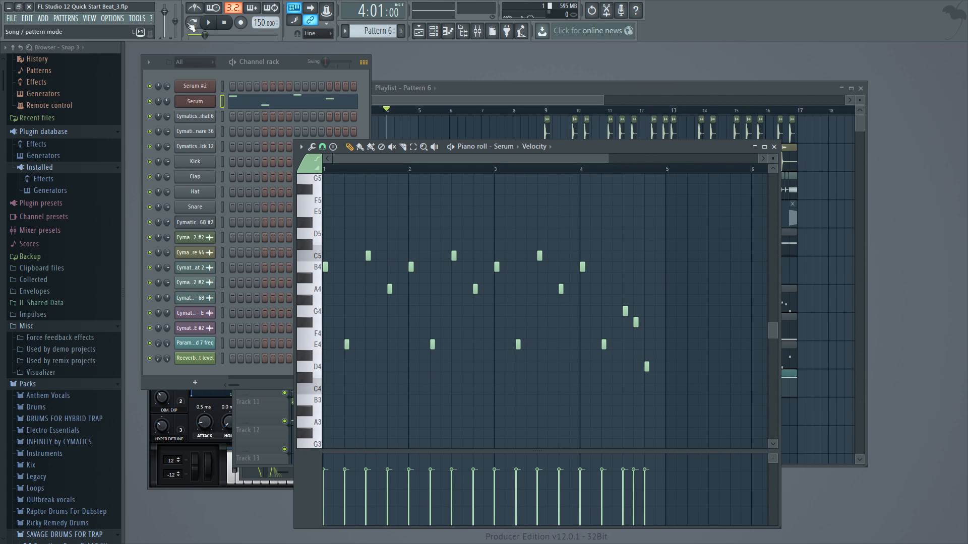
{"action": "left_click", "coordinate": [209, 23]}
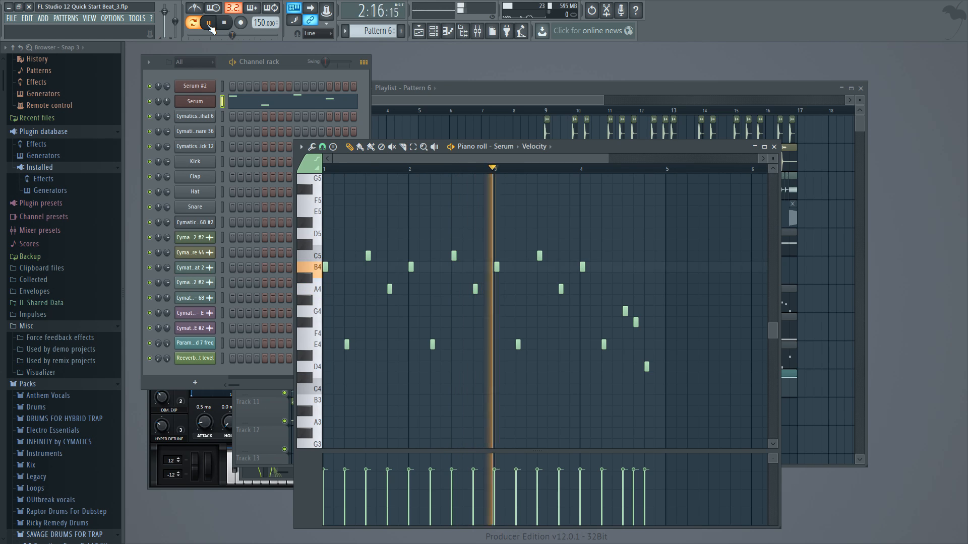
{"action": "key", "text": "space"}
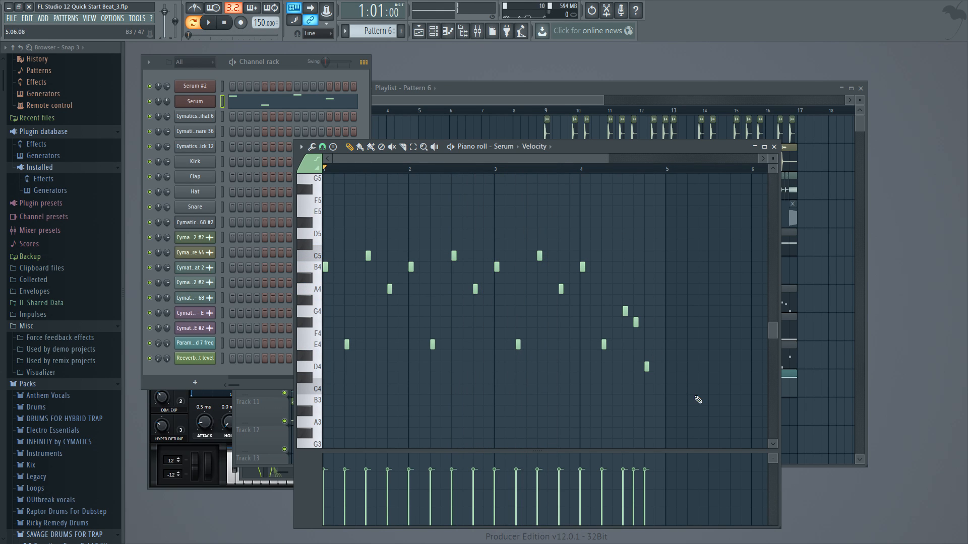
- Transpose all of Pattern 6's Serum notes down one octave and audition the result
{"action": "left_click_drag", "start_coordinate": [717, 413], "coordinate": [323, 238]}
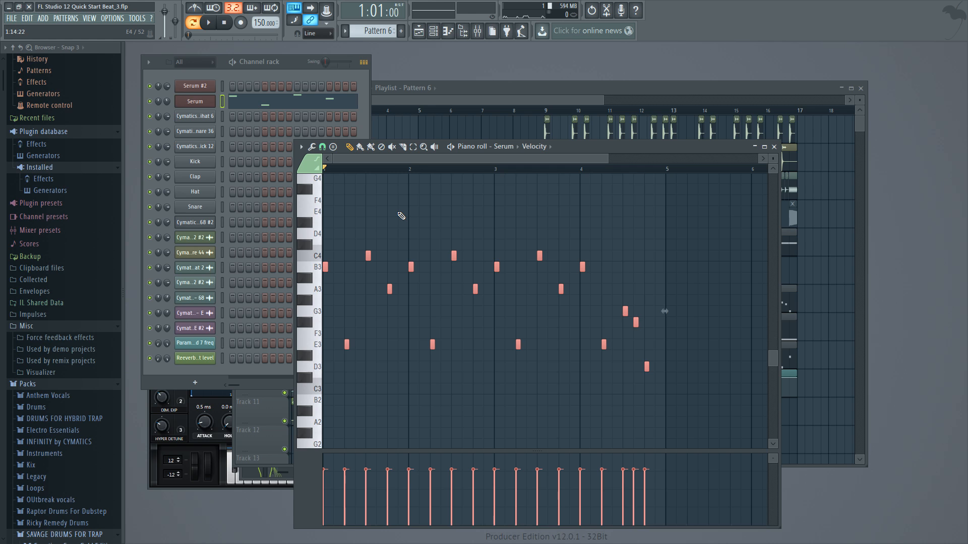
{"action": "left_click", "coordinate": [209, 23]}
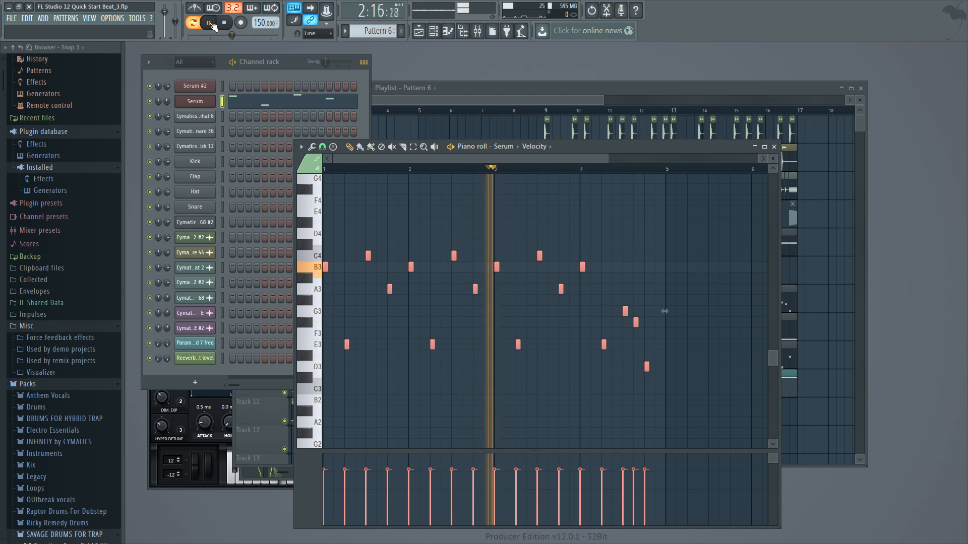
{"action": "key", "text": "space"}
- Replace the two Pattern 5 clips on Track 7 across bars 1 to 8 with Pattern 6 clips
{"action": "left_click", "coordinate": [485, 95]}
{"action": "right_click", "coordinate": [469, 312]}
{"action": "right_click", "coordinate": [398, 306]}
{"action": "left_click_drag", "start_coordinate": [322, 298], "coordinate": [339, 298]}
{"action": "left_click", "coordinate": [433, 309]}
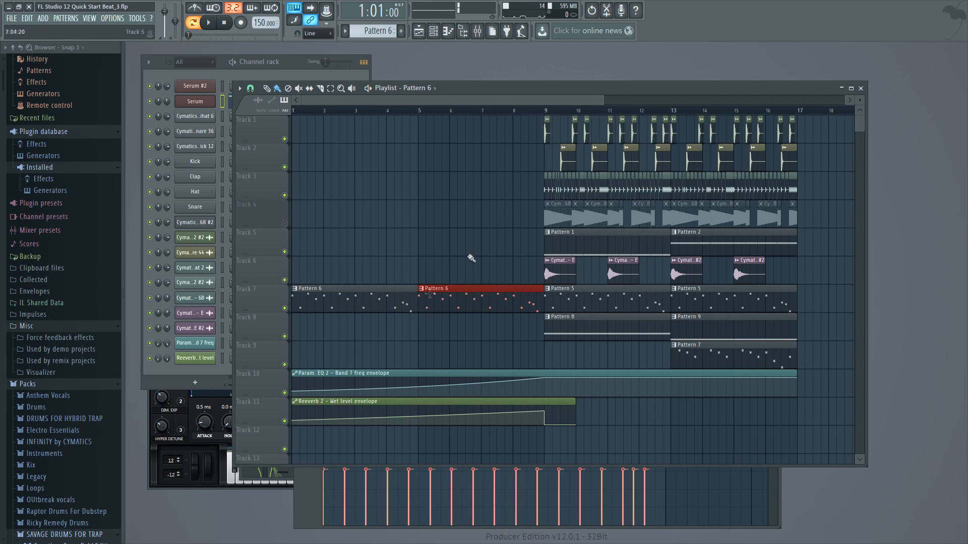
- Move the wet level envelope's peak back to bar 8 at about 87% and curve its fall to the minimum at bar 9
{"action": "left_click_drag", "start_coordinate": [546, 411], "coordinate": [523, 410]}
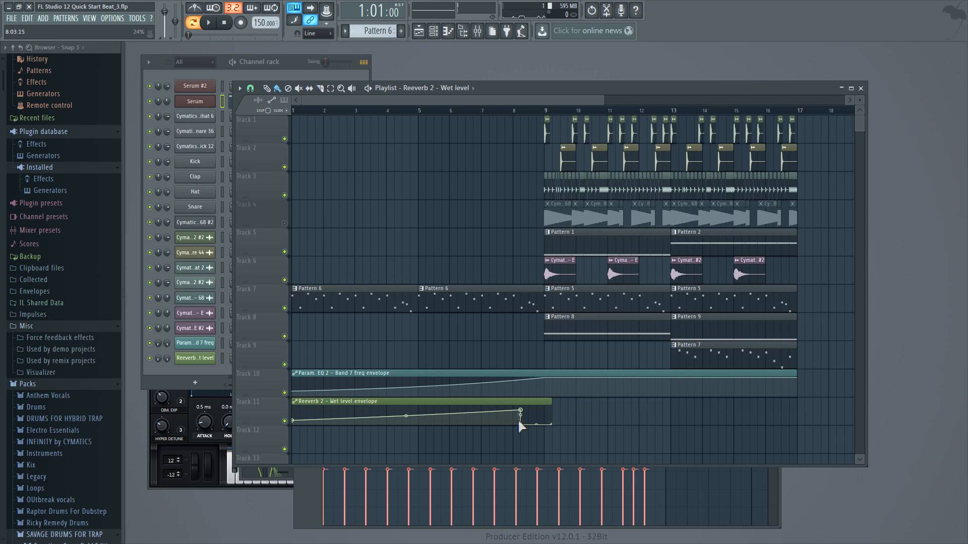
{"action": "left_click_drag", "start_coordinate": [519, 409], "coordinate": [509, 409]}
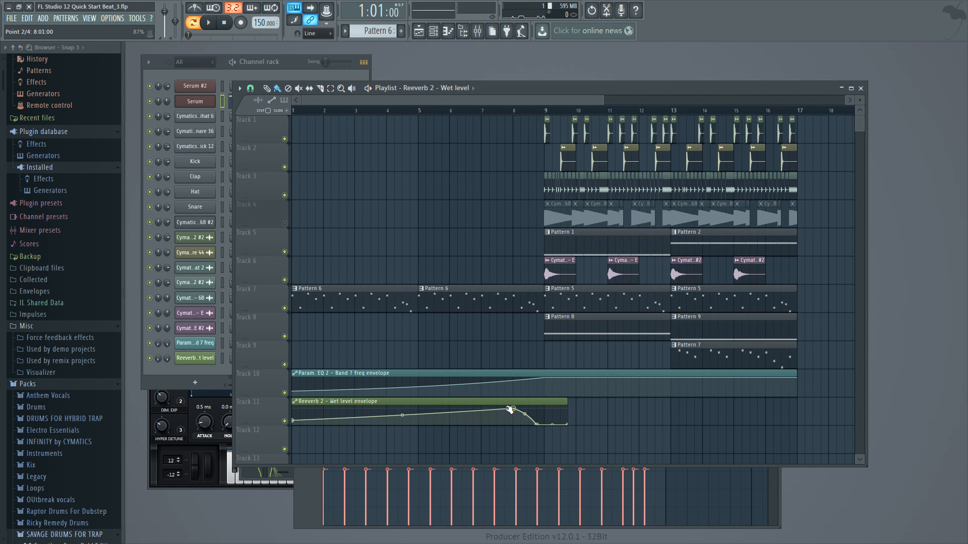
{"action": "left_click", "coordinate": [541, 431]}
{"action": "right_click", "coordinate": [546, 428]}
- Switch to song mode and audition the intro from bar 1 through the drop at bar 9
{"action": "key", "text": "space"}
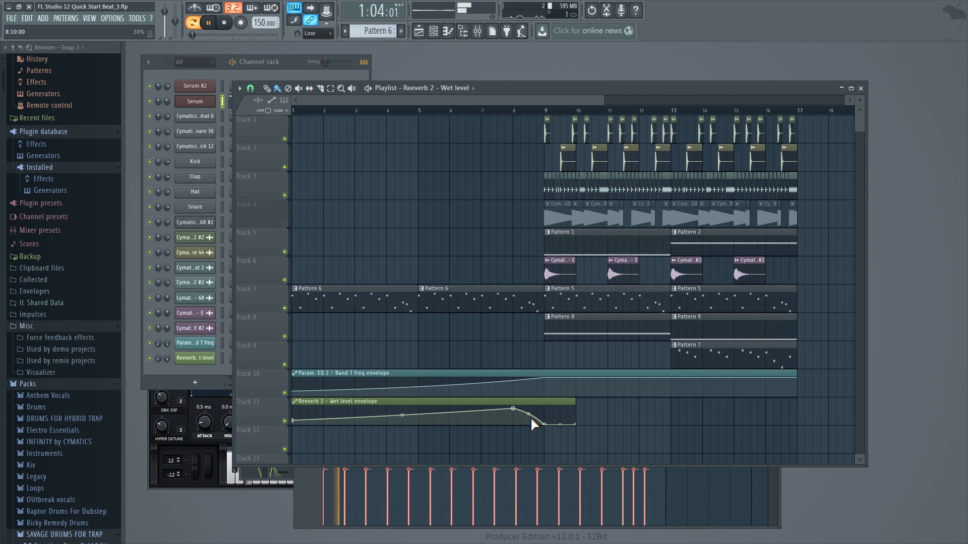
{"action": "key", "text": "space"}
{"action": "left_click", "coordinate": [194, 24]}
{"action": "key", "text": "space"}
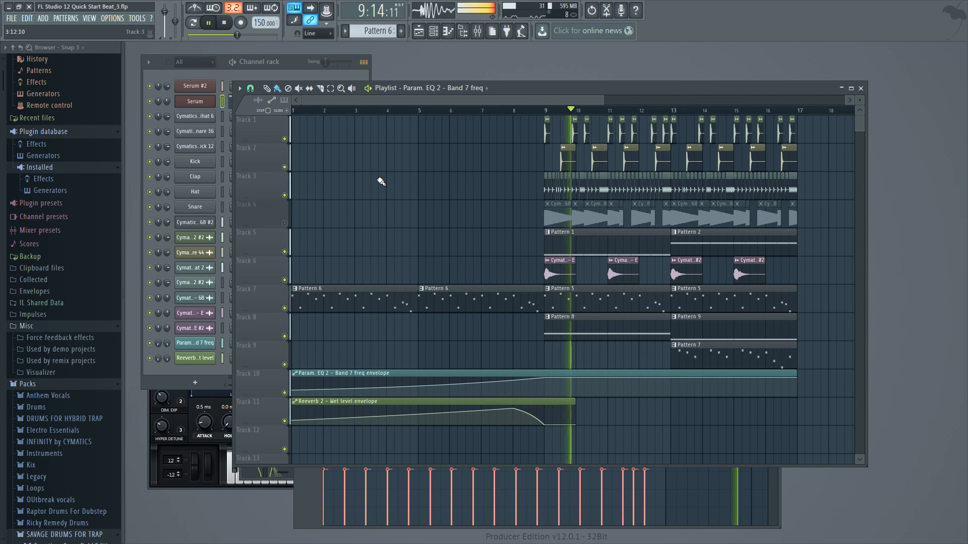
{"action": "key", "text": "space"}
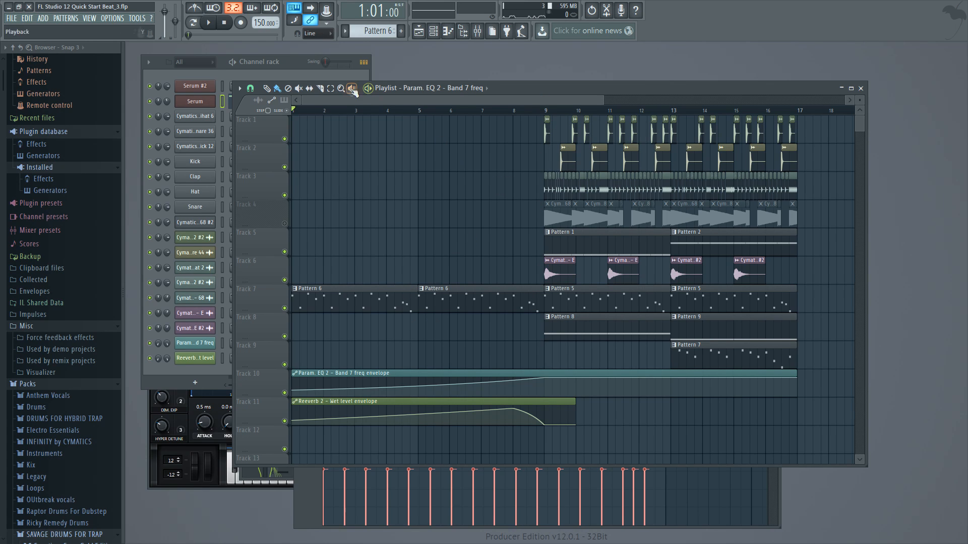
- Select bars 1 to 8 in the playlist and create an automation clip for the Serum mixer track's volume
{"action": "left_click_drag", "start_coordinate": [544, 114], "coordinate": [177, 147]}
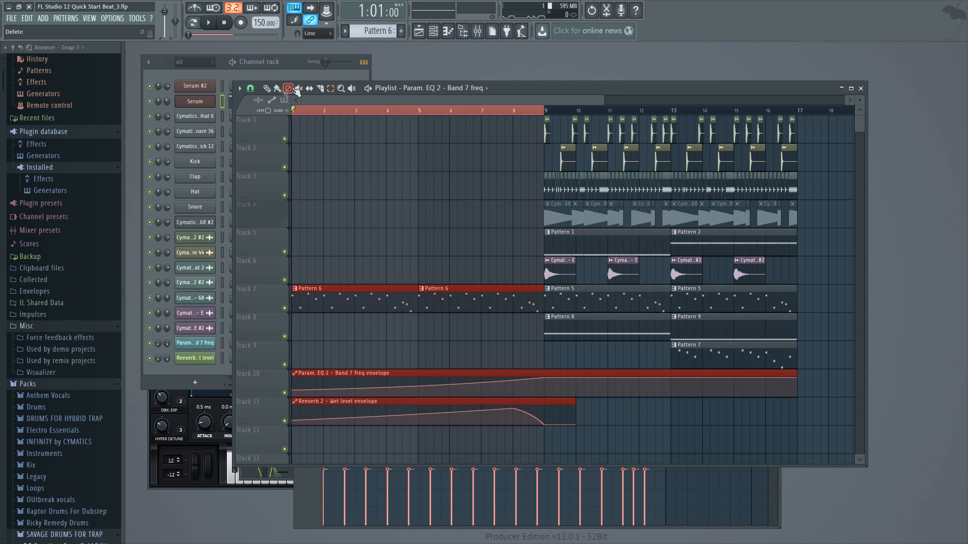
{"action": "left_click", "coordinate": [473, 252], "text": "ctrl"}
{"action": "left_click", "coordinate": [195, 101]}
{"action": "left_click", "coordinate": [477, 31]}
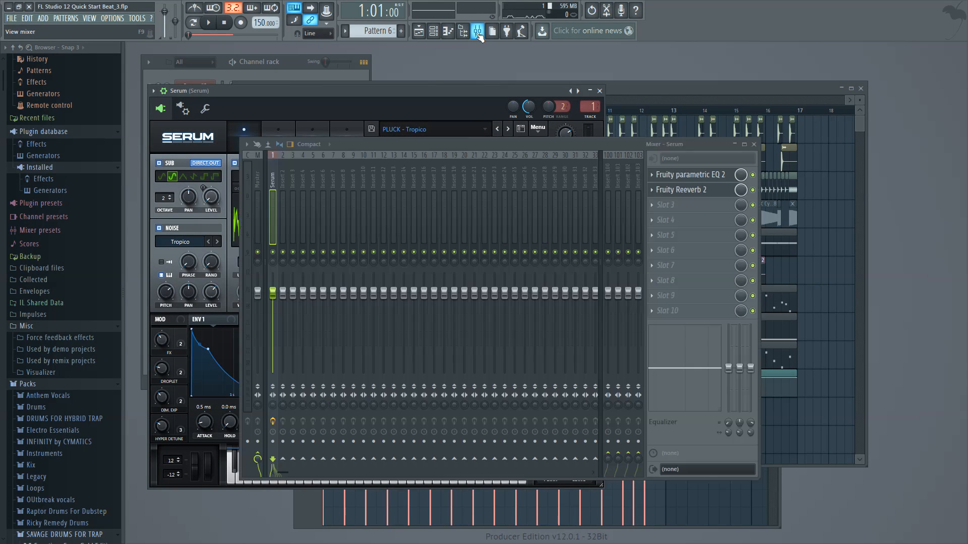
{"action": "right_click", "coordinate": [275, 298]}
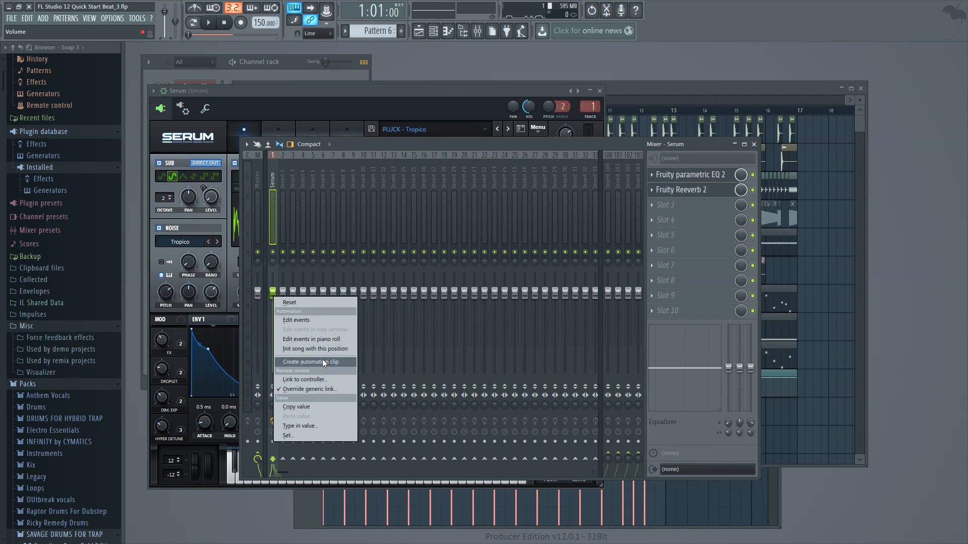
{"action": "left_click", "coordinate": [326, 361]}
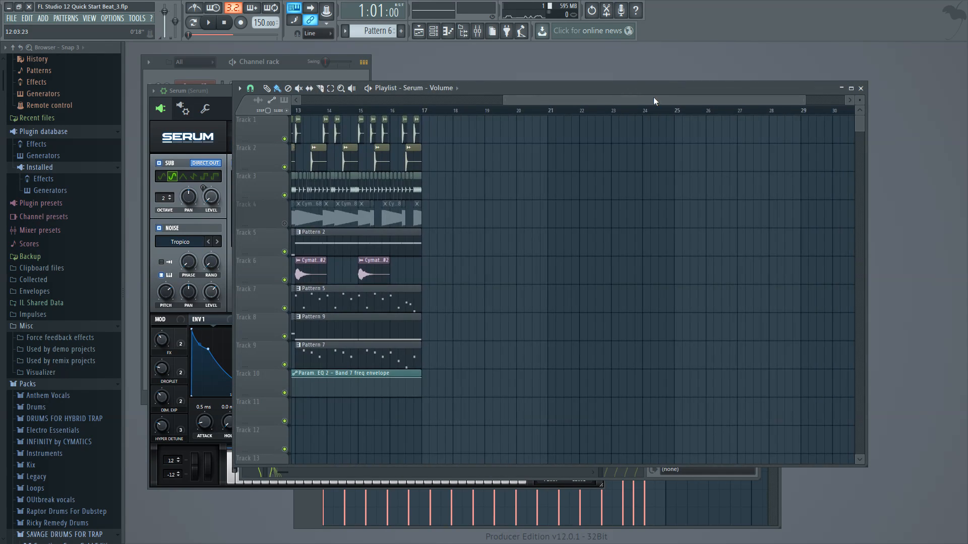
- Place the Serum volume envelope at bar 1 on Track 12, lower its start level and bend the rise toward bar 9
{"action": "right_click", "coordinate": [364, 119]}
{"action": "left_click", "coordinate": [300, 443]}
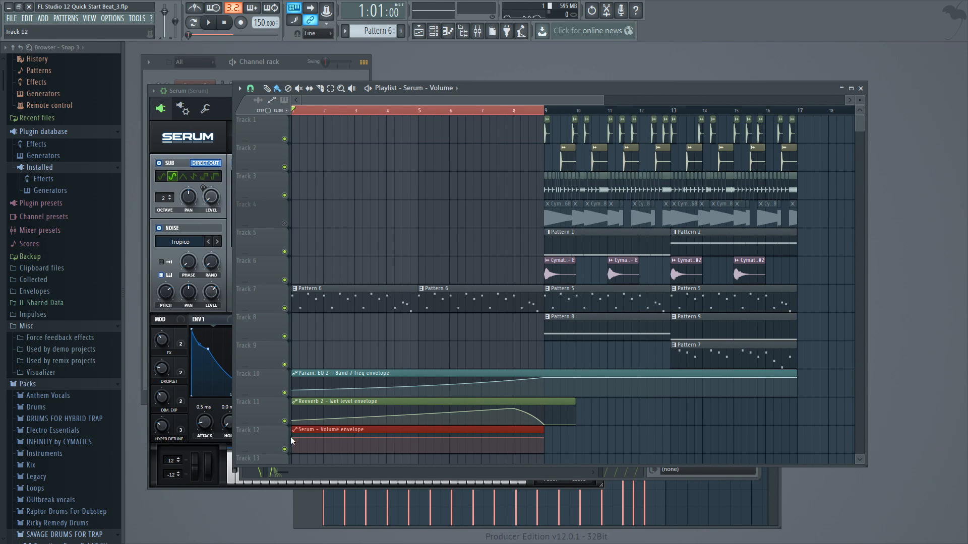
{"action": "left_click_drag", "start_coordinate": [294, 438], "coordinate": [293, 443]}
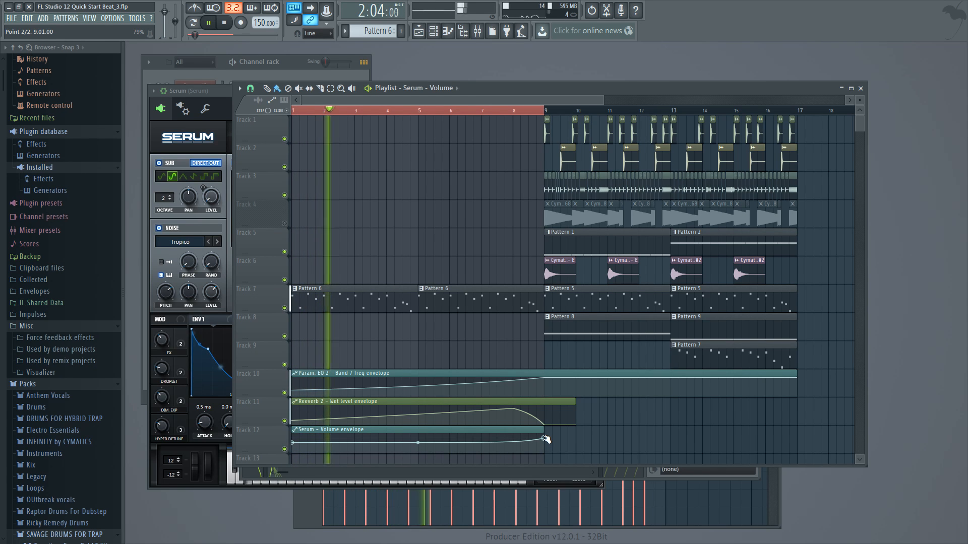
{"action": "left_click_drag", "start_coordinate": [545, 439], "coordinate": [580, 439]}
{"action": "key", "text": "ctrl+z"}
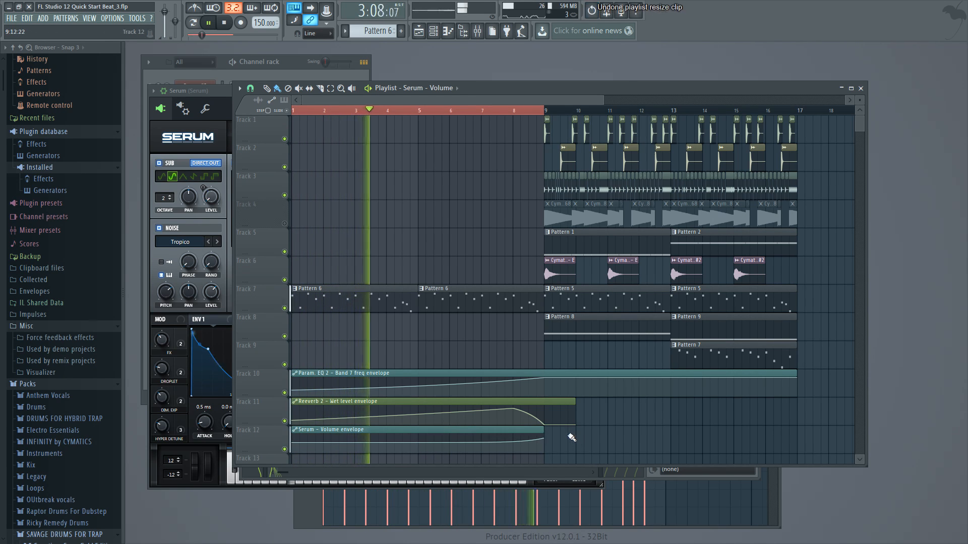
{"action": "key", "text": "ctrl+alt+z"}
{"action": "key", "text": "ctrl+alt+z"}
{"action": "key", "text": "ctrl+alt+z"}
{"action": "key", "text": "ctrl+alt+z"}
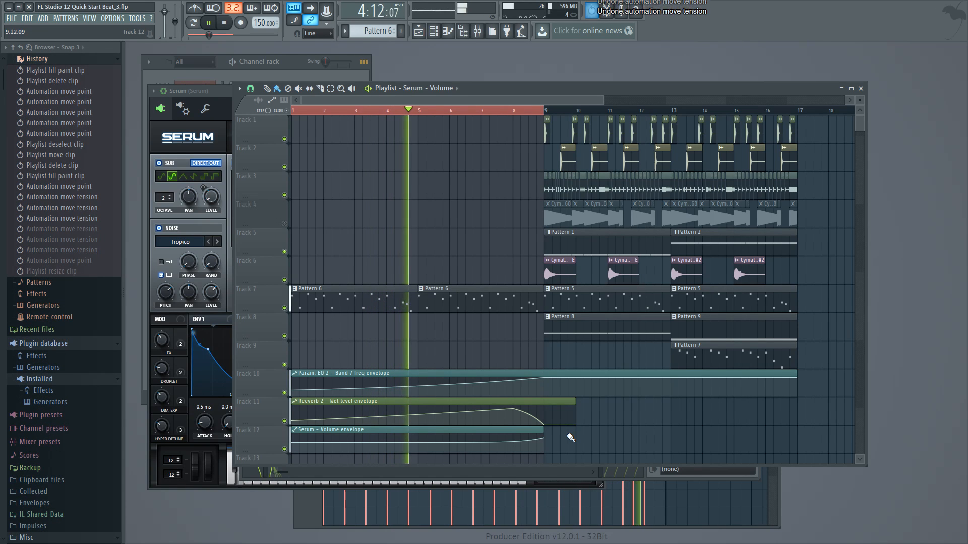
- Extend the Serum volume envelope clip to the end of the drop at bar 17 and stop playback
{"action": "left_click_drag", "start_coordinate": [543, 432], "coordinate": [801, 432]}
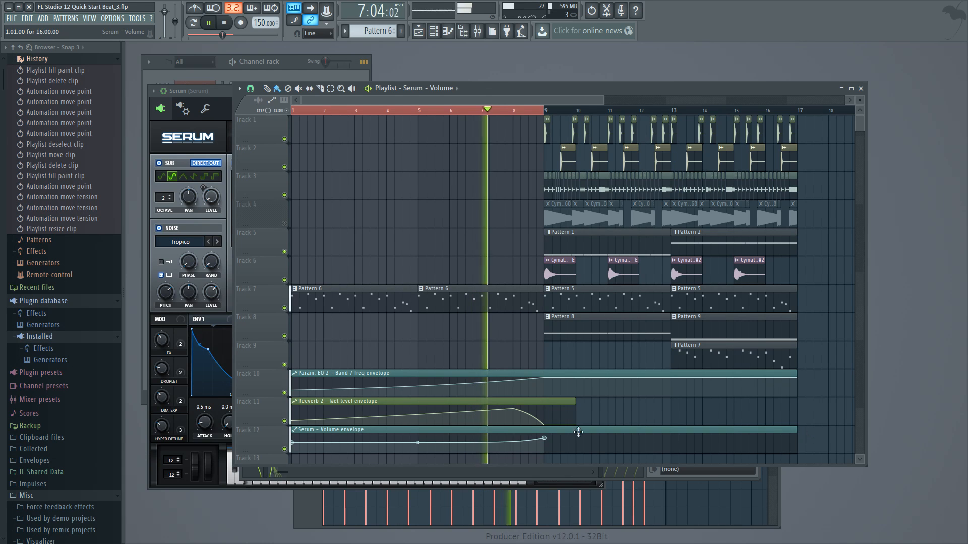
{"action": "right_click", "coordinate": [545, 436]}
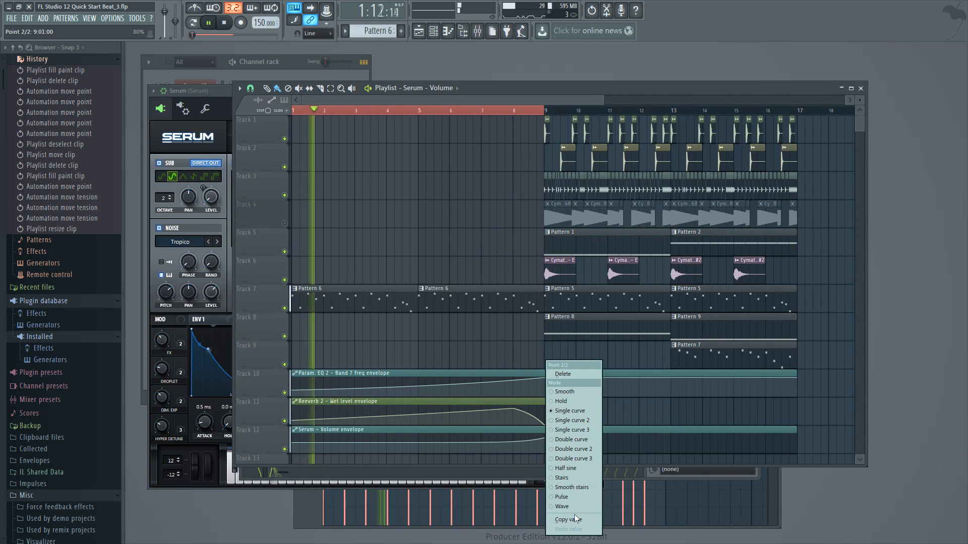
{"action": "left_click", "coordinate": [612, 350]}
{"action": "key", "text": "space"}
- Copy the volume envelope's bar 9 value, add a point at bar 17 and paste the 80% value onto it
{"action": "right_click", "coordinate": [545, 437]}
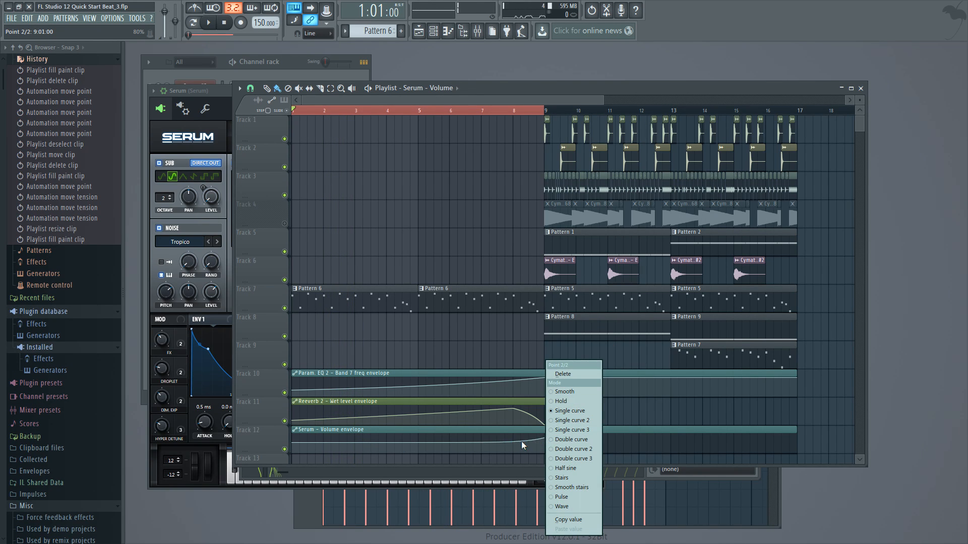
{"action": "left_click", "coordinate": [575, 523]}
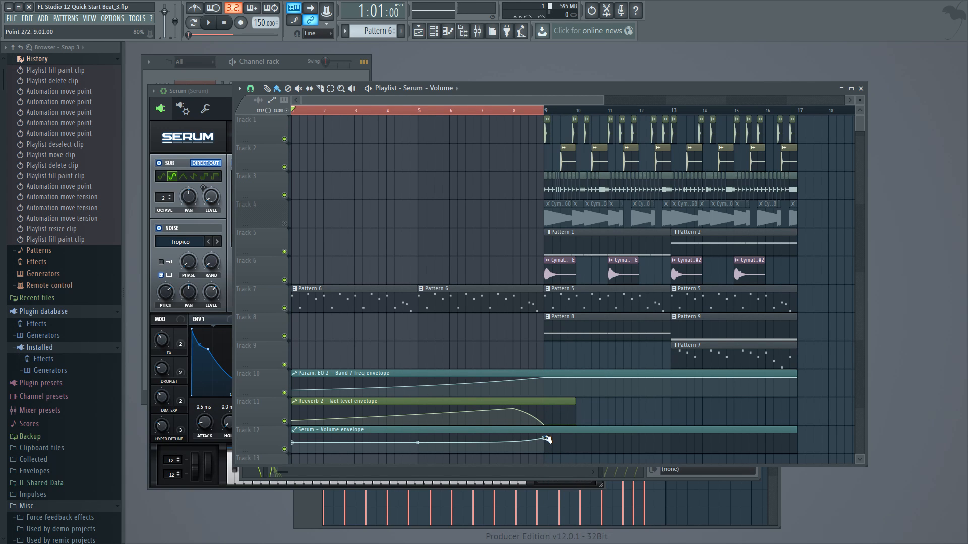
{"action": "left_click", "coordinate": [796, 437]}
{"action": "right_click", "coordinate": [797, 438]}
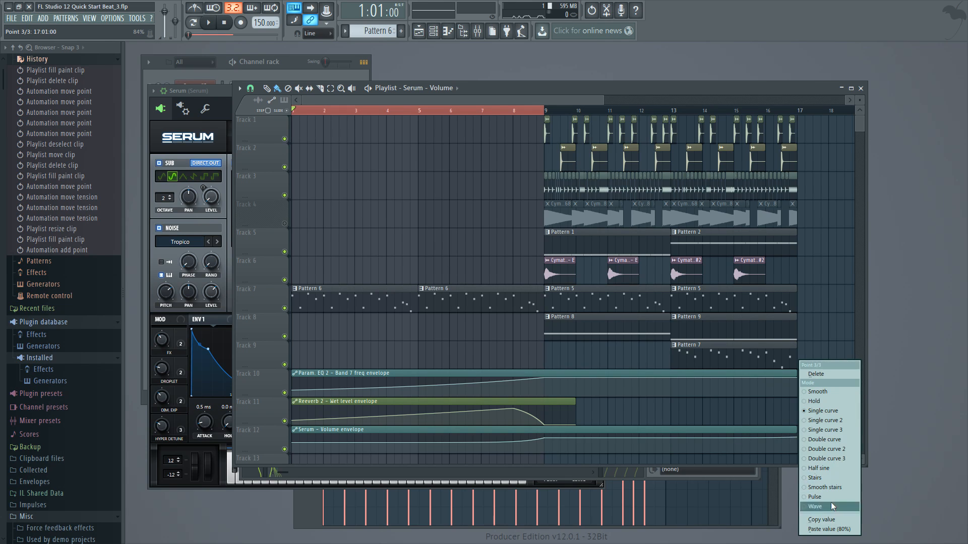
{"action": "left_click", "coordinate": [830, 529]}
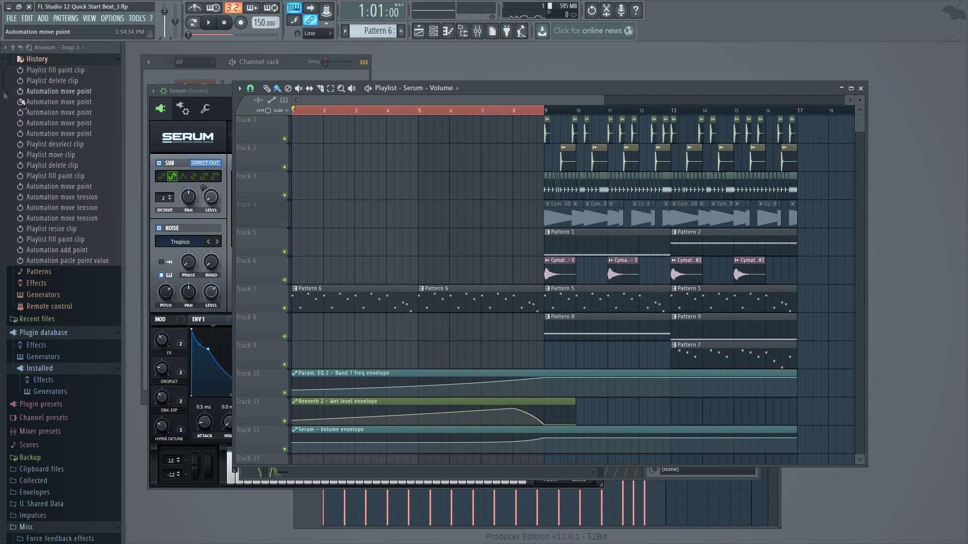
- Open the Impacts folder inside the FX folder of the SAVAGE DRUMS FOR TRAP pack in the browser
{"action": "left_click_drag", "start_coordinate": [3, 87], "coordinate": [11, 301]}
{"action": "scroll", "coordinate": [91, 180], "scroll_direction": "up", "scroll_amount": 6}
{"action": "left_click", "coordinate": [63, 303]}
{"action": "scroll", "coordinate": [61, 302], "scroll_direction": "down", "scroll_amount": 5}
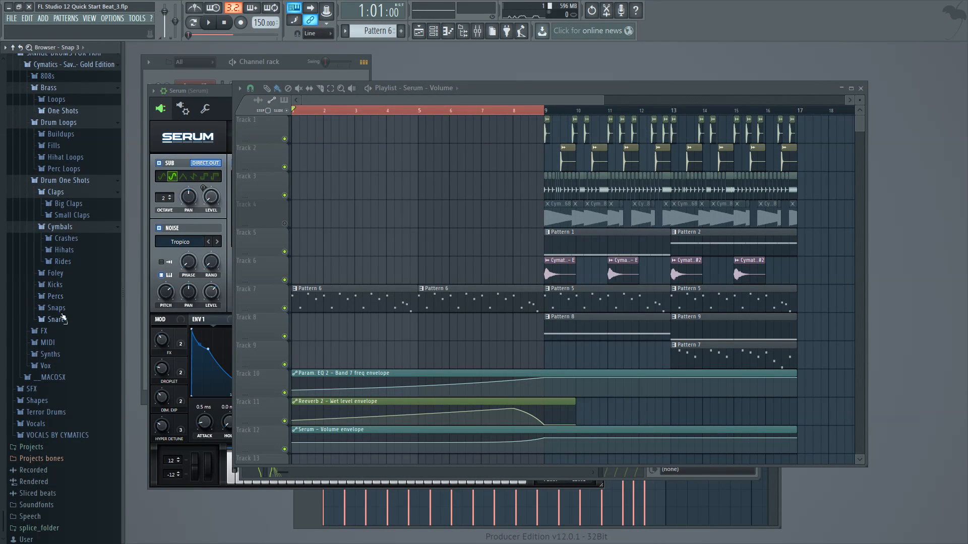
{"action": "left_click", "coordinate": [54, 332]}
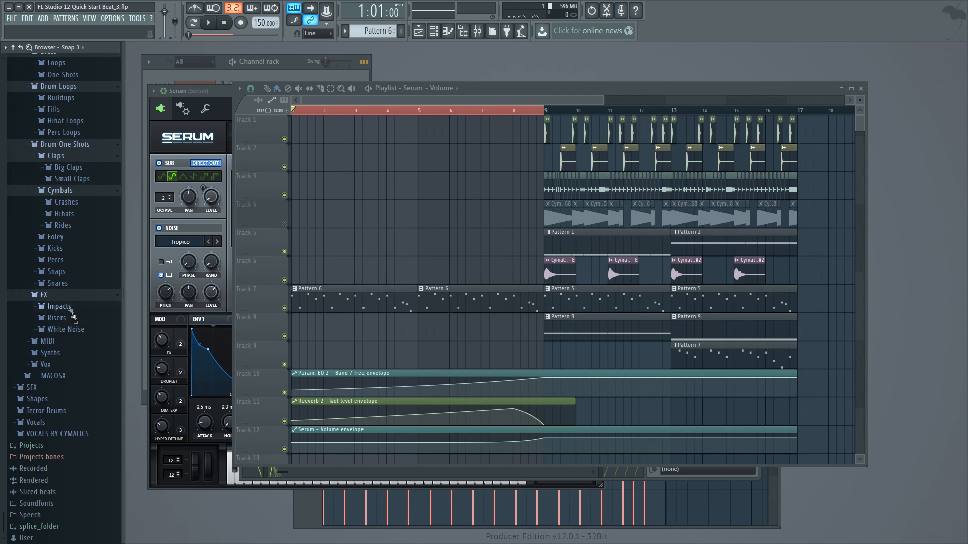
{"action": "left_click", "coordinate": [59, 306]}
{"action": "scroll", "coordinate": [86, 348], "scroll_direction": "down", "scroll_amount": 1}
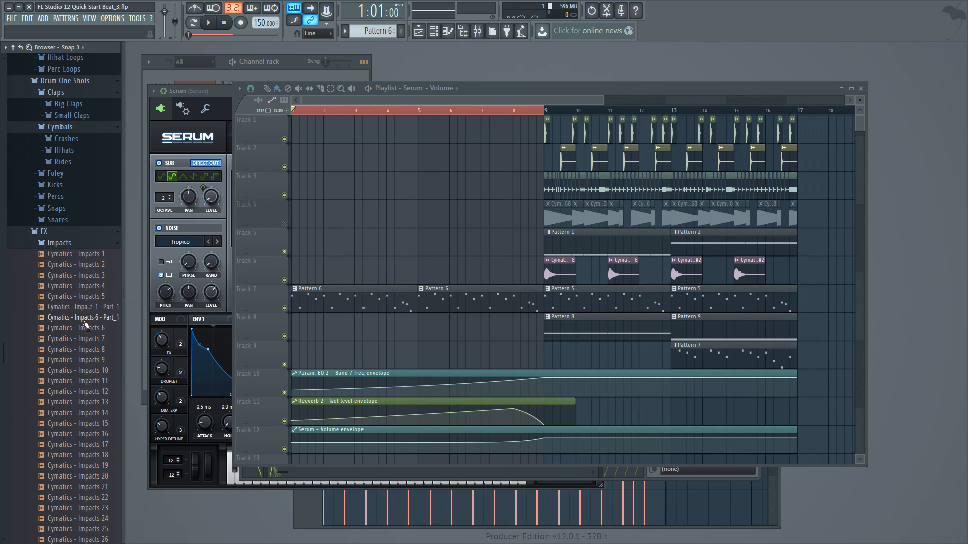
- Preview the Cymatics - Impacts 1 sample and place it at bar 1 on playlist Track 9
{"action": "left_click", "coordinate": [93, 254]}
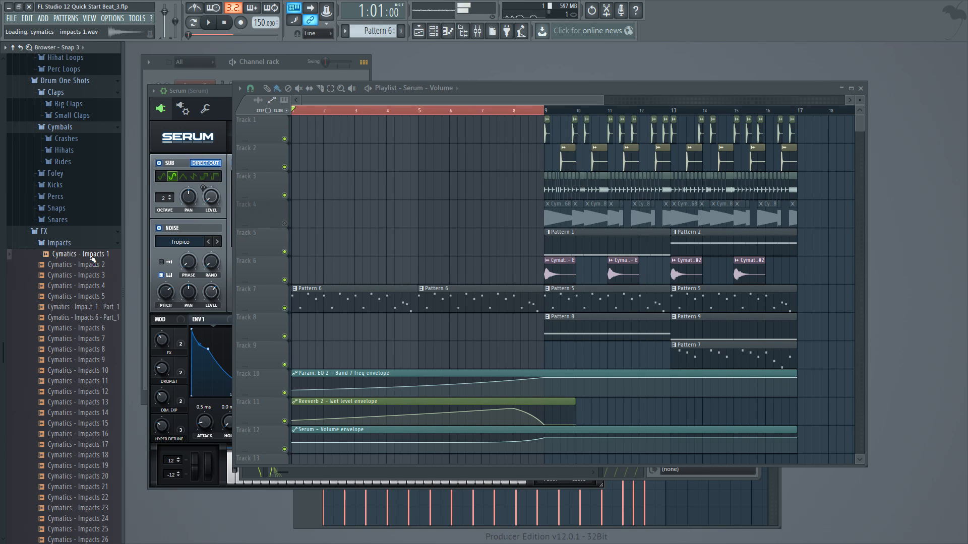
{"action": "left_click_drag", "start_coordinate": [211, 335], "coordinate": [347, 357]}
{"action": "right_click", "coordinate": [372, 358]}
{"action": "scroll", "coordinate": [353, 361], "scroll_direction": "down", "scroll_amount": 2}
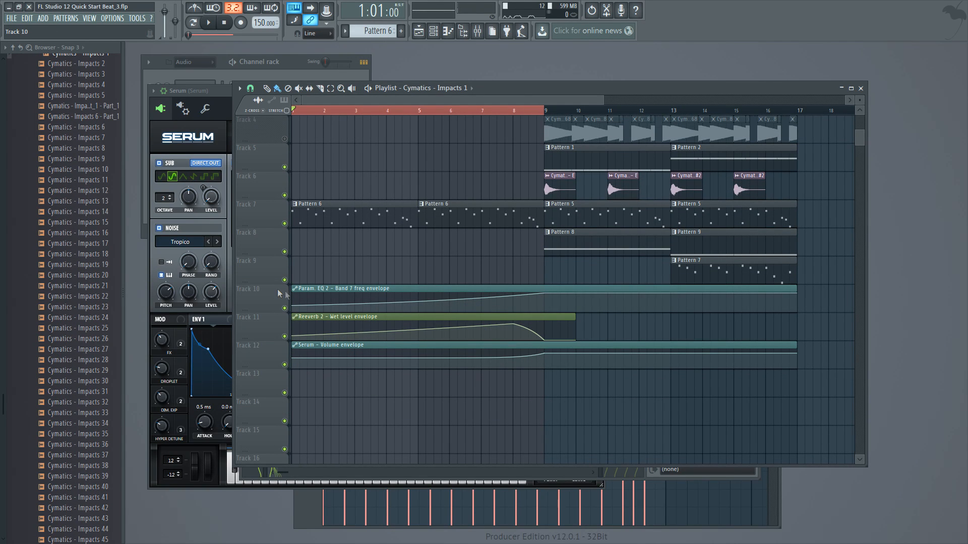
{"action": "left_click", "coordinate": [310, 267]}
{"action": "left_click_drag", "start_coordinate": [371, 269], "coordinate": [263, 271]}
- Open the Cymatics - Impacts 1 channel settings and route that channel to mixer Insert 2
{"action": "double_click", "coordinate": [341, 271]}
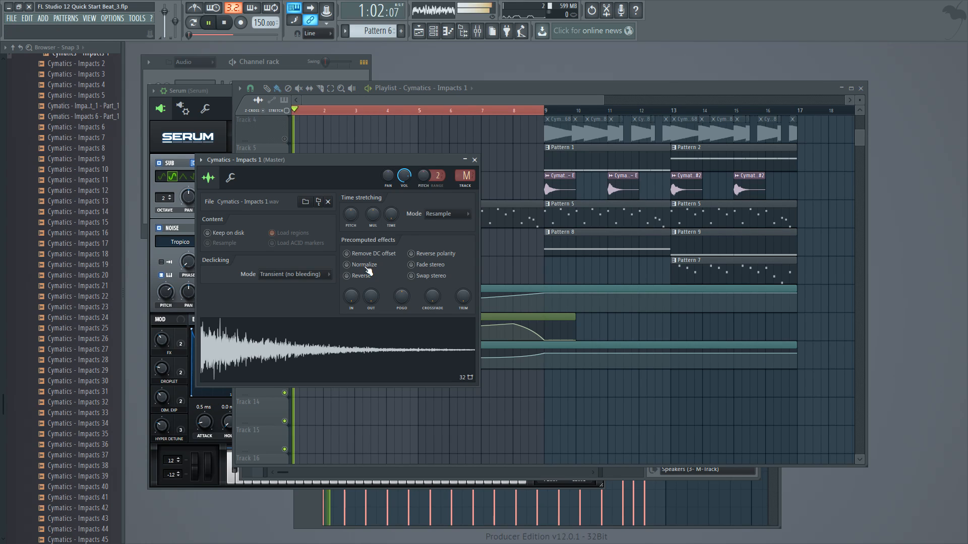
{"action": "left_click", "coordinate": [476, 31]}
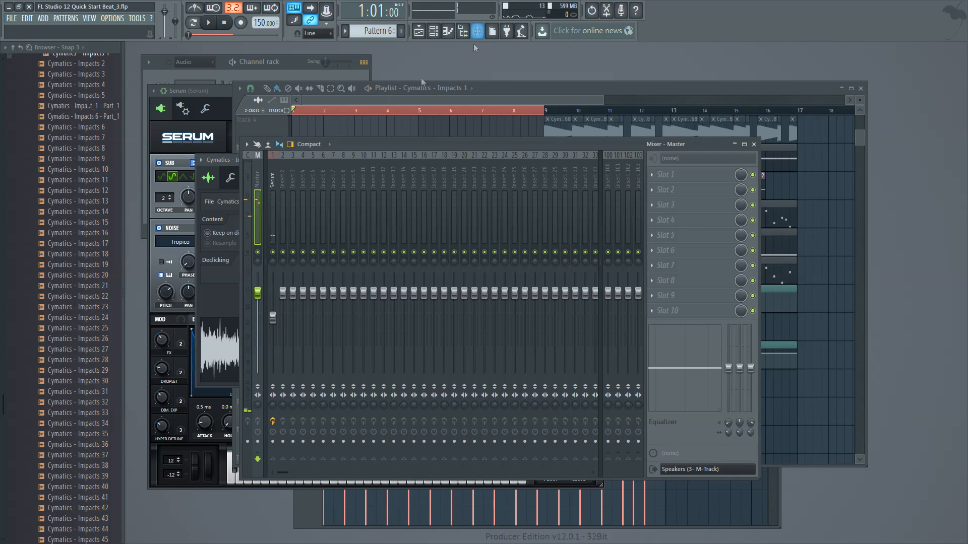
{"action": "right_click", "coordinate": [285, 184]}
{"action": "mouse_move", "coordinate": [323, 211]}
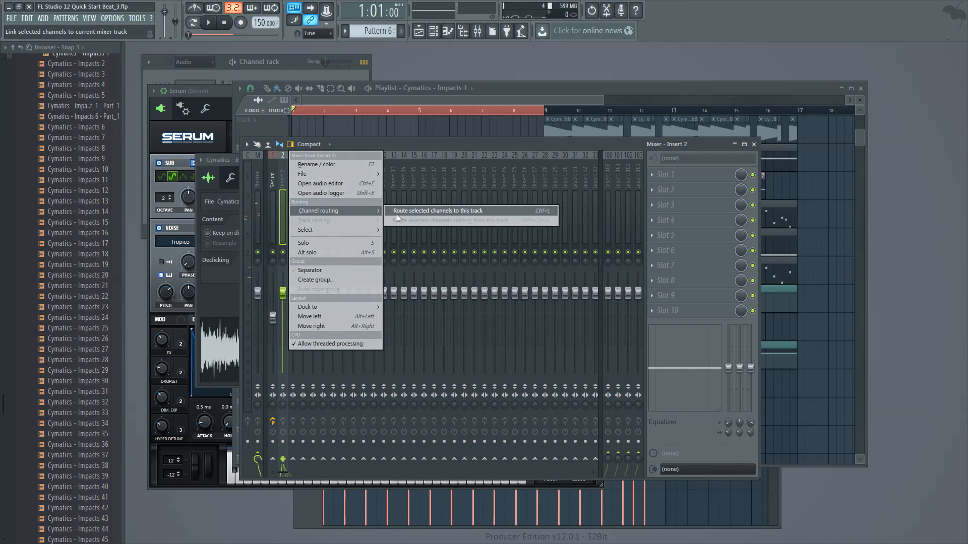
{"action": "left_click", "coordinate": [428, 211]}
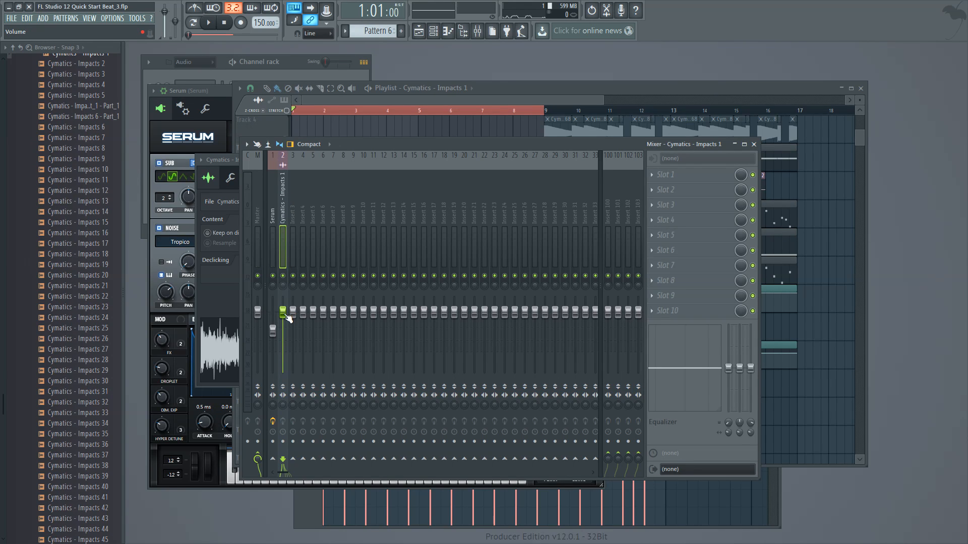
- Lower the Impacts 1 mixer track volume to 65% (-8.6 dB) while playing the intro to judge its level
{"action": "key", "text": "space"}
{"action": "mouse_move", "coordinate": [283, 328]}
{"action": "left_mouse_down"}
{"action": "mouse_move", "coordinate": [282, 343]}
{"action": "mouse_move", "coordinate": [282, 333]}
{"action": "left_mouse_up"}
{"action": "key", "text": "space"}
{"action": "key", "text": "space"}
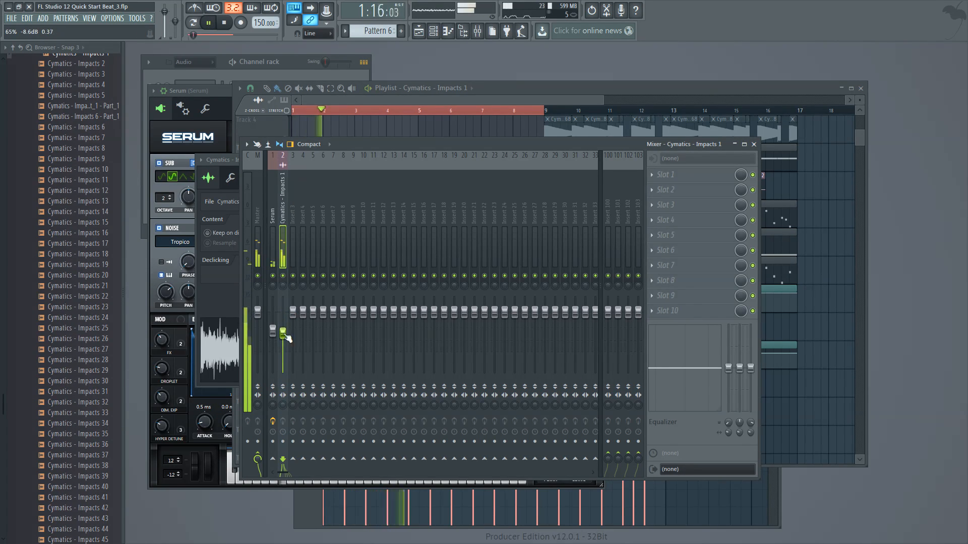
- Nudge the Param. EQ 2 Band 7 frequency envelope's curve, clear the time selection over the intro and play through into bar 9
{"action": "left_click", "coordinate": [621, 89]}
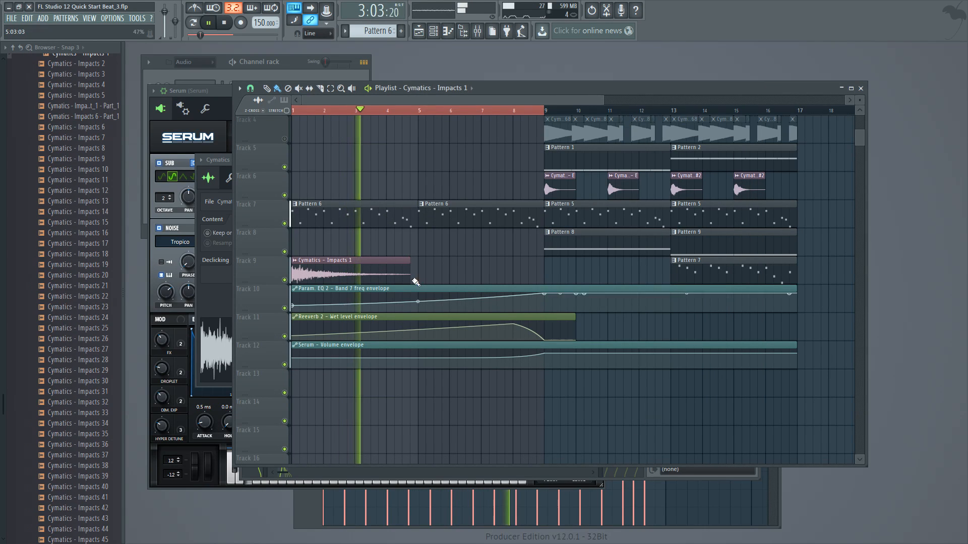
{"action": "left_click_drag", "start_coordinate": [418, 304], "coordinate": [418, 302]}
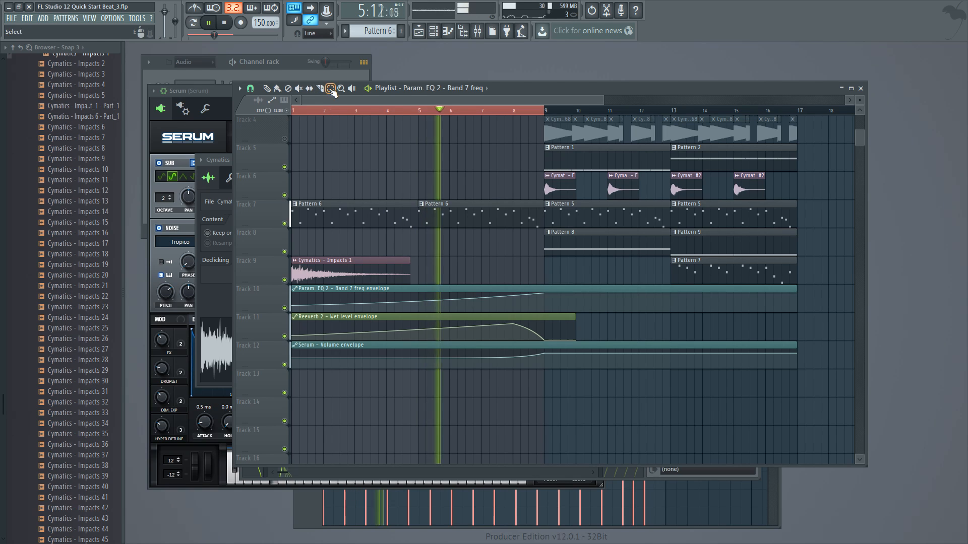
{"action": "left_click", "coordinate": [288, 88]}
{"action": "left_click", "coordinate": [277, 89]}
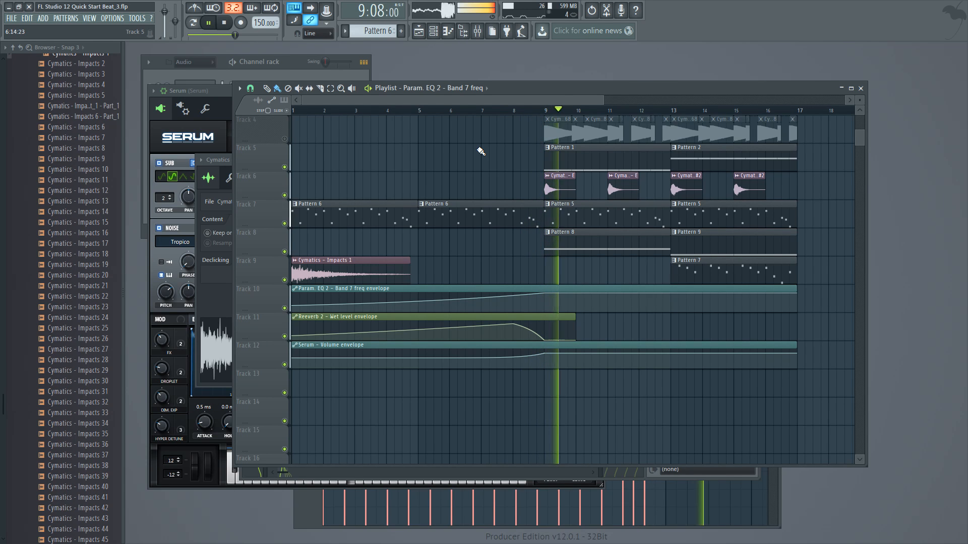
{"action": "key", "text": "space"}
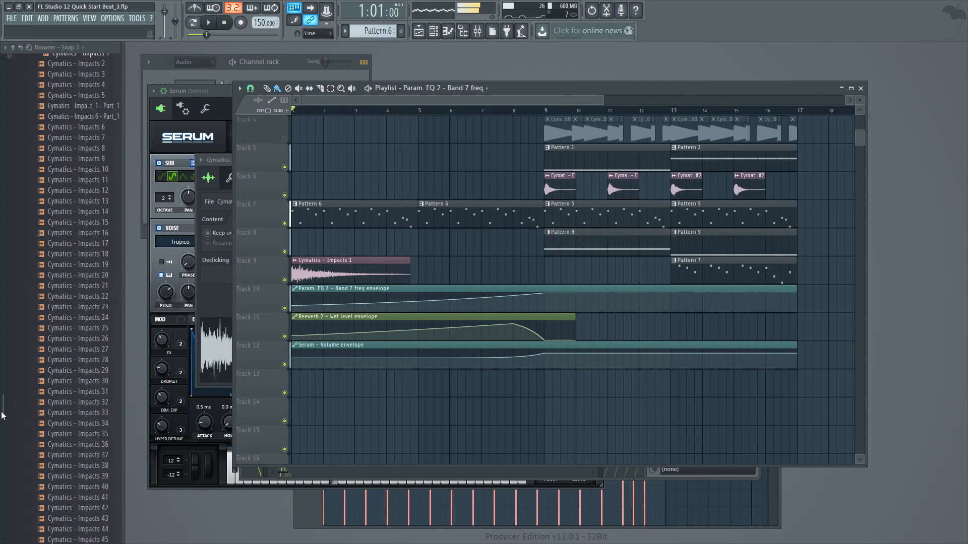
- Collapse the Impacts folder, open the Uplifter folder inside White Noise and preview the White Noise Uplifter 1 sample
{"action": "left_click_drag", "start_coordinate": [4, 411], "coordinate": [3, 363]}
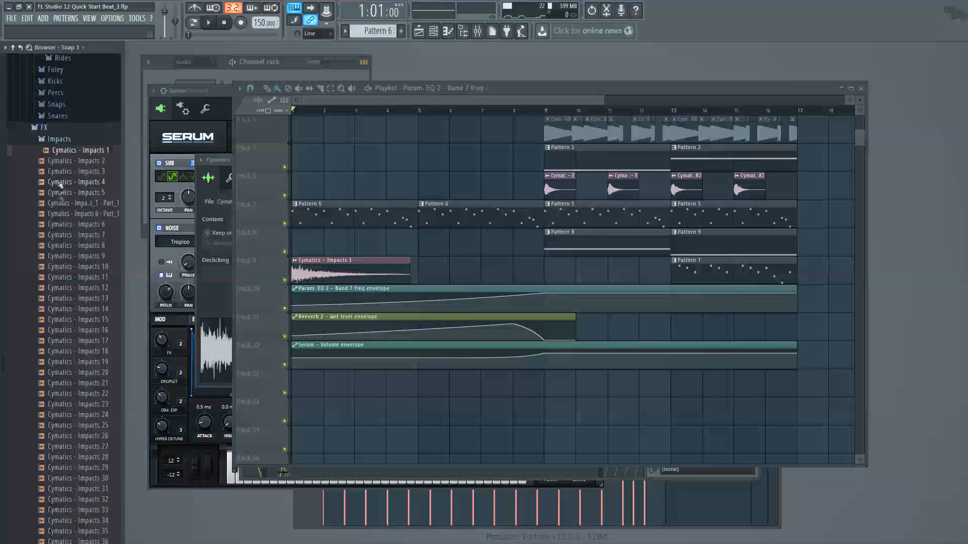
{"action": "left_click", "coordinate": [66, 142]}
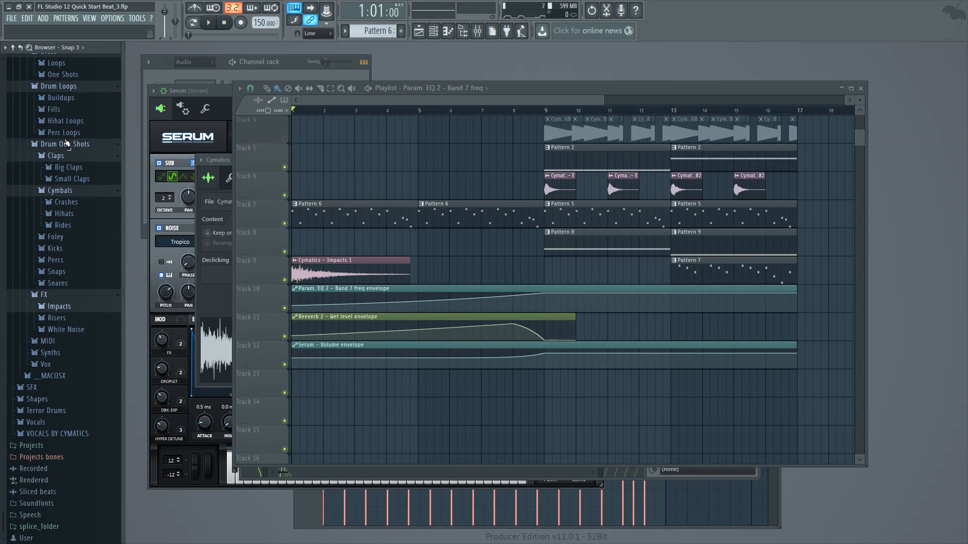
{"action": "left_click", "coordinate": [78, 328]}
{"action": "left_click", "coordinate": [85, 352]}
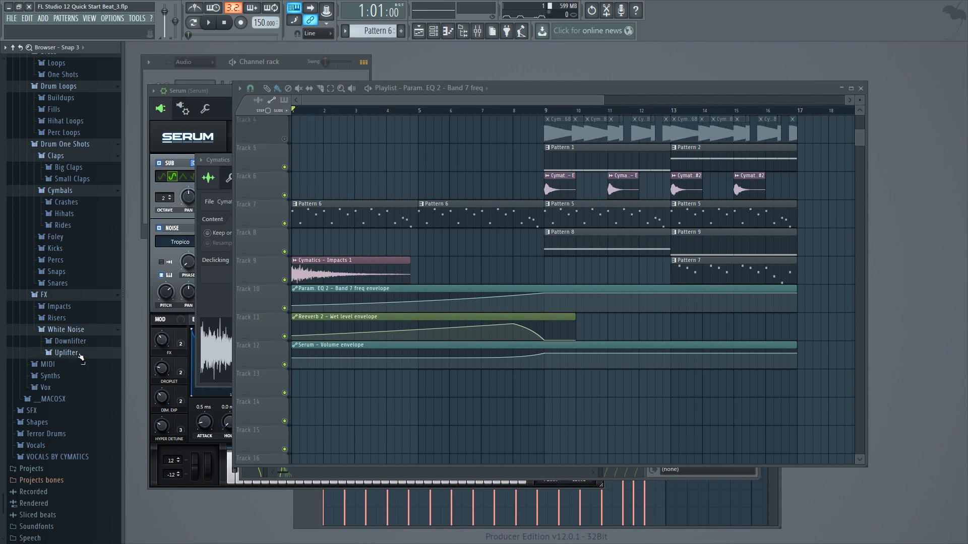
{"action": "left_click", "coordinate": [86, 351]}
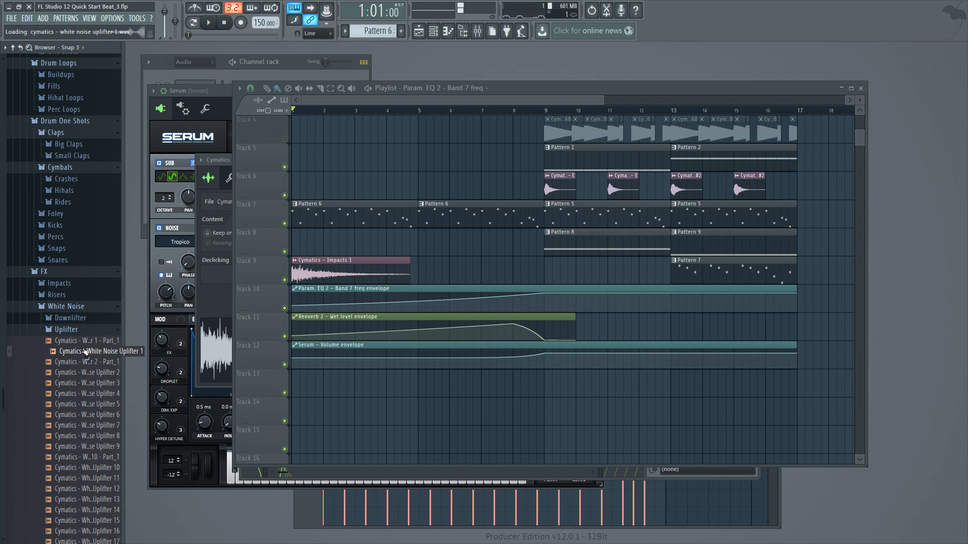
- Open the Downlifter folder in place of Uplifter, preview White Noise Downlifter 1 and place it at bar 1 on playlist Track 8
{"action": "left_click", "coordinate": [66, 329]}
{"action": "left_click", "coordinate": [70, 318]}
{"action": "left_click", "coordinate": [81, 340]}
{"action": "left_click_drag", "start_coordinate": [80, 346], "coordinate": [292, 244]}
- Open the White Noise Downlifter 1 channel settings and route that channel to mixer Insert 3
{"action": "double_click", "coordinate": [331, 244]}
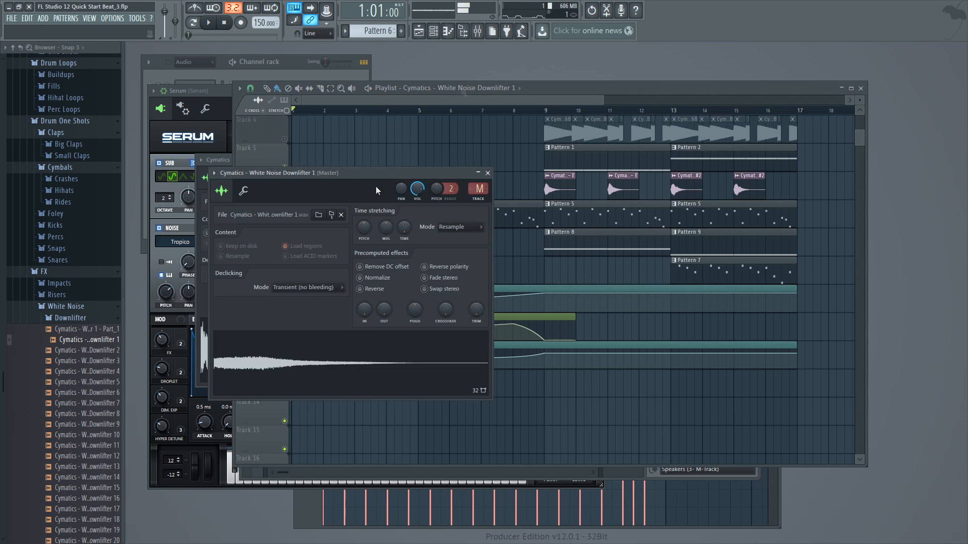
{"action": "left_click", "coordinate": [477, 31]}
{"action": "left_click", "coordinate": [293, 156]}
{"action": "right_click", "coordinate": [293, 156]}
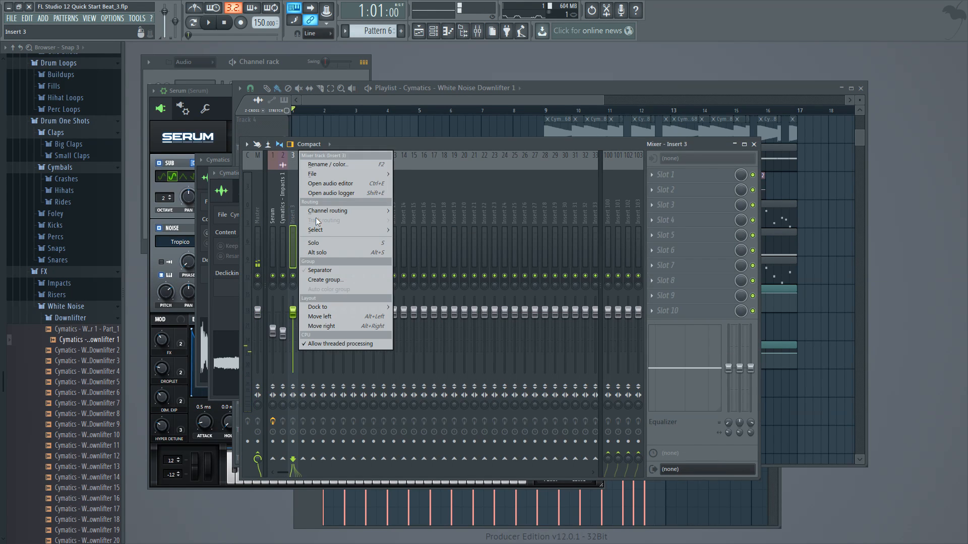
{"action": "left_click", "coordinate": [426, 212]}
- Lower the White Noise Downlifter 1 mixer track volume to 53% (-11.7 dB) and listen to it in the intro
{"action": "key", "text": "space"}
{"action": "left_click_drag", "start_coordinate": [294, 313], "coordinate": [293, 340]}
{"action": "key", "text": "space"}
{"action": "key", "text": "space"}
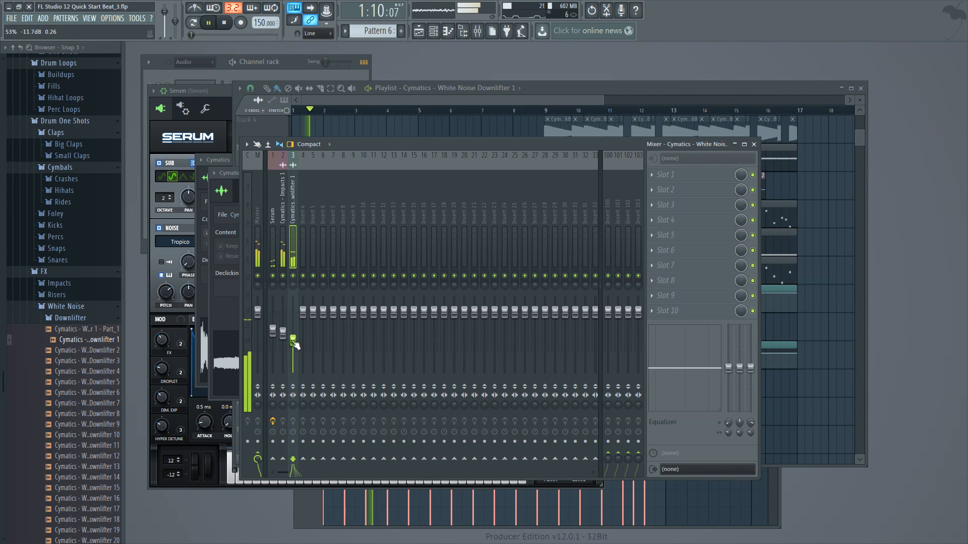
{"action": "left_click", "coordinate": [605, 100]}
{"action": "left_click_drag", "start_coordinate": [605, 101], "coordinate": [546, 100]}
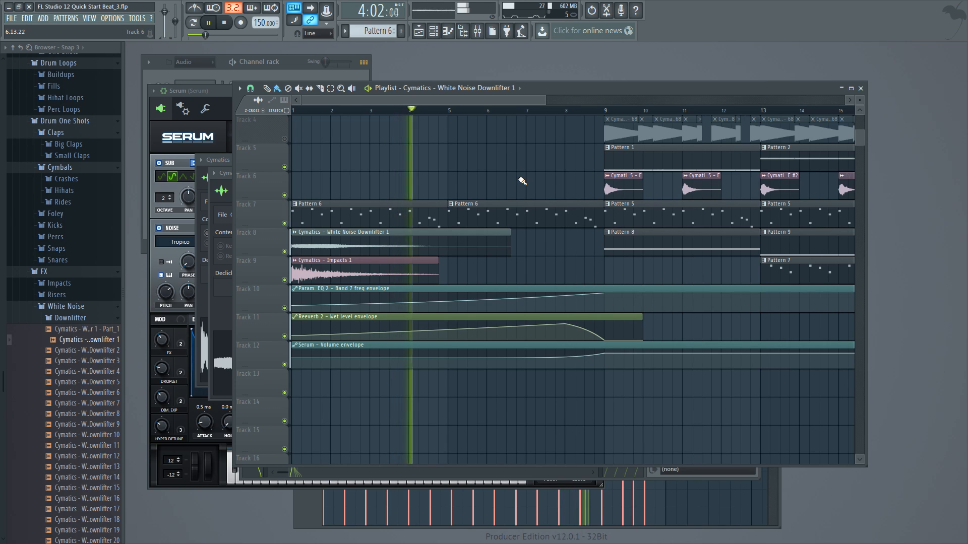
{"action": "key", "text": "space"}
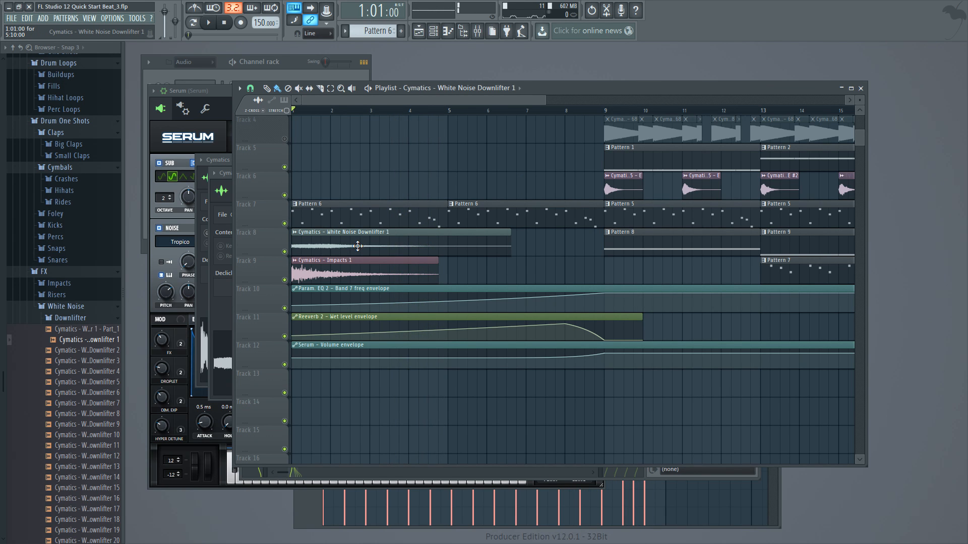
- Copy the White Noise Downlifter 1 clip onto Track 9 and make the copy unique
{"action": "left_click_drag", "start_coordinate": [477, 273], "coordinate": [463, 270]}
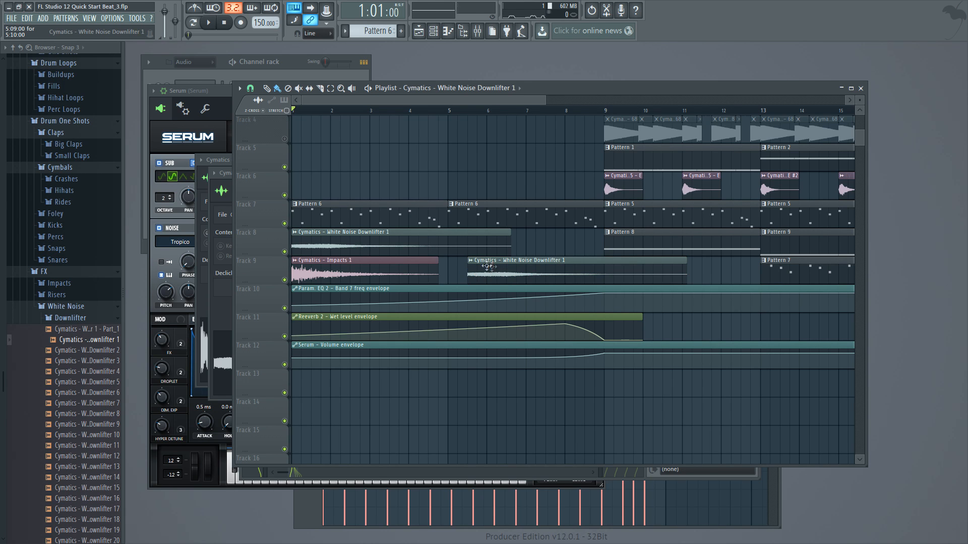
{"action": "left_click", "coordinate": [470, 262]}
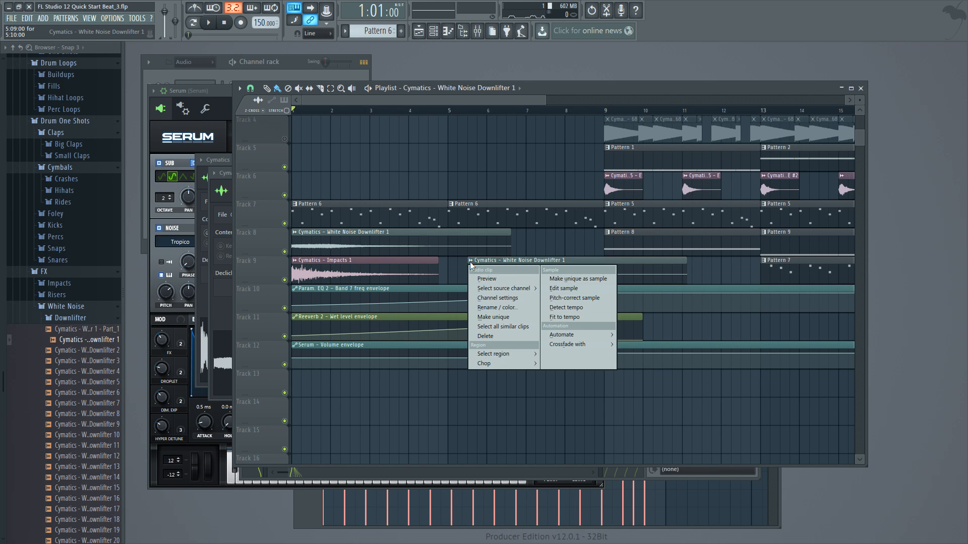
{"action": "left_click", "coordinate": [495, 318]}
- Reverse the copied downlifter sample, move its clip to Track 8 so it ends at bar 9, and play the intro back
{"action": "double_click", "coordinate": [520, 271]}
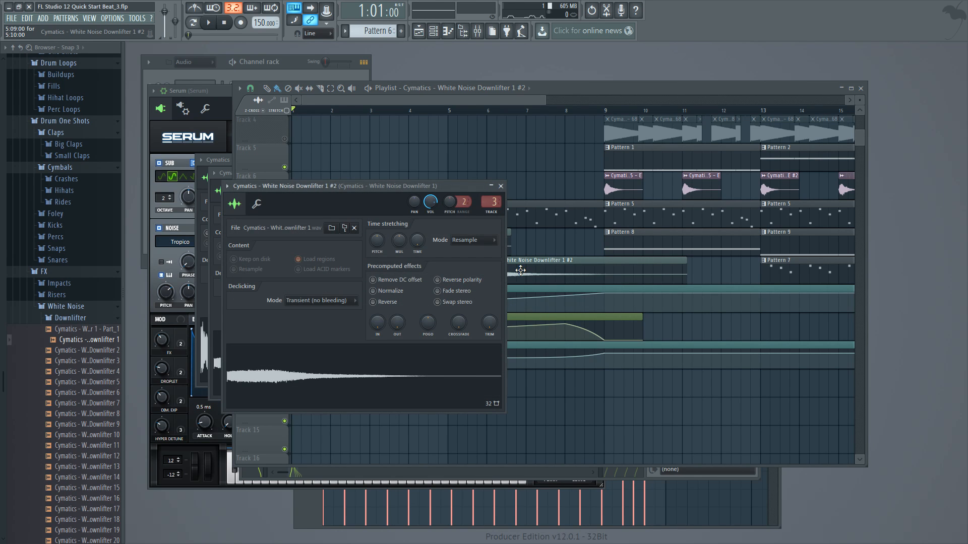
{"action": "left_click", "coordinate": [373, 302]}
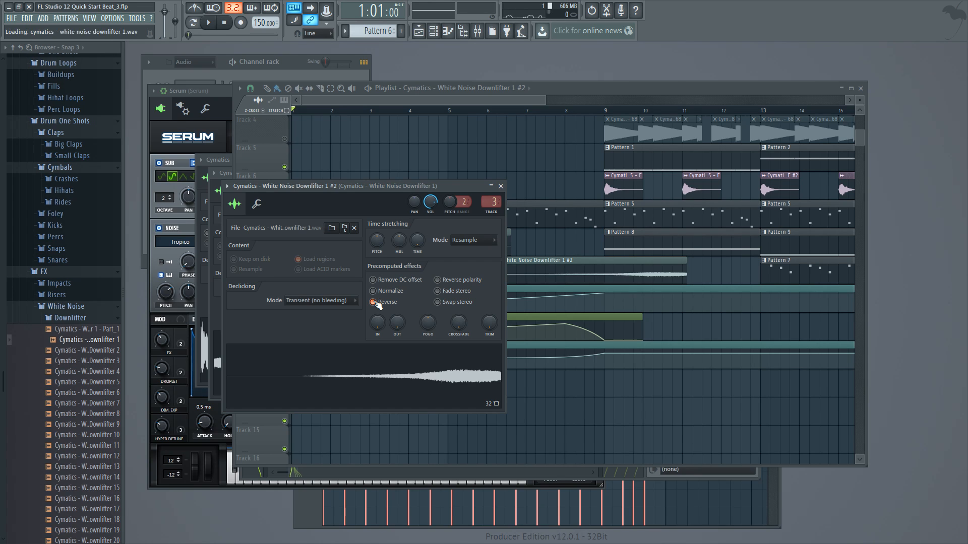
{"action": "left_click_drag", "start_coordinate": [658, 270], "coordinate": [584, 272]}
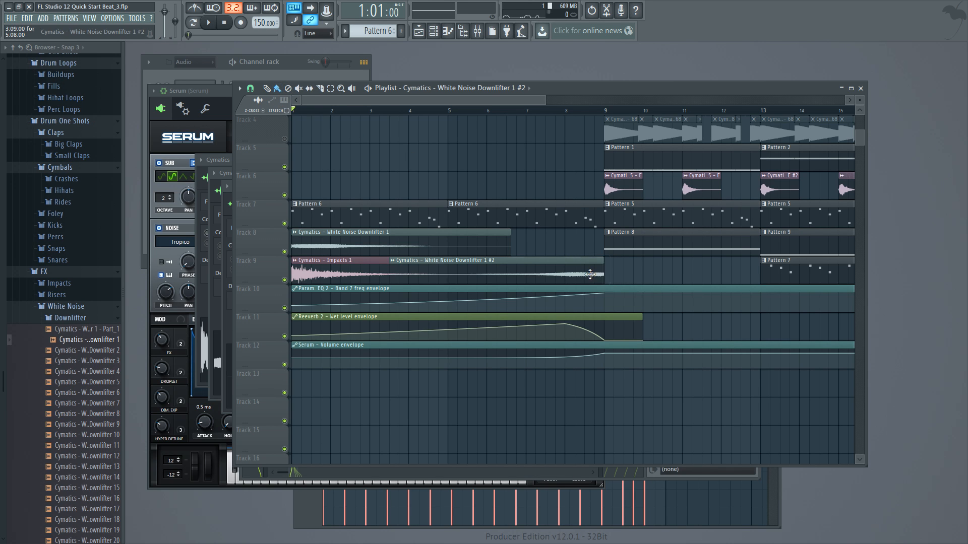
{"action": "left_click_drag", "start_coordinate": [590, 273], "coordinate": [590, 246]}
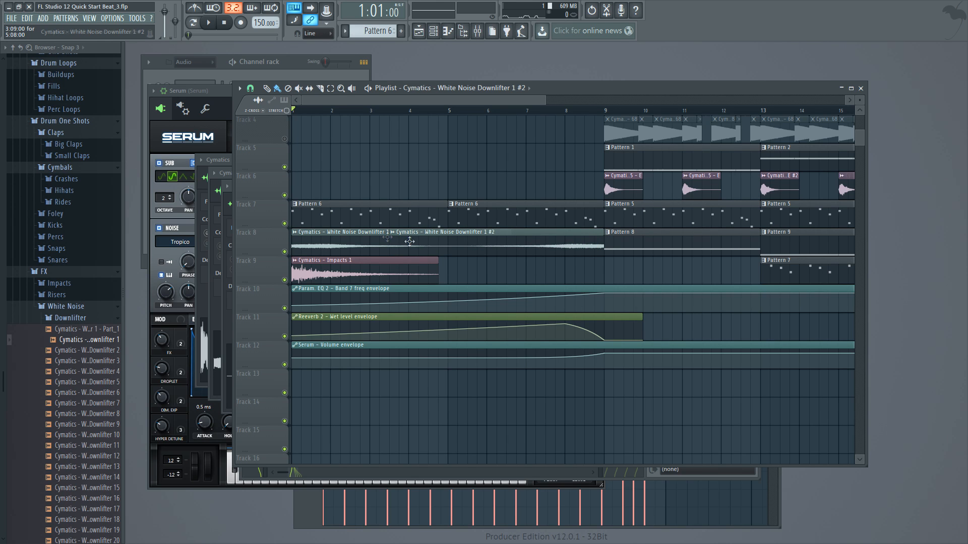
{"action": "key", "text": "space"}
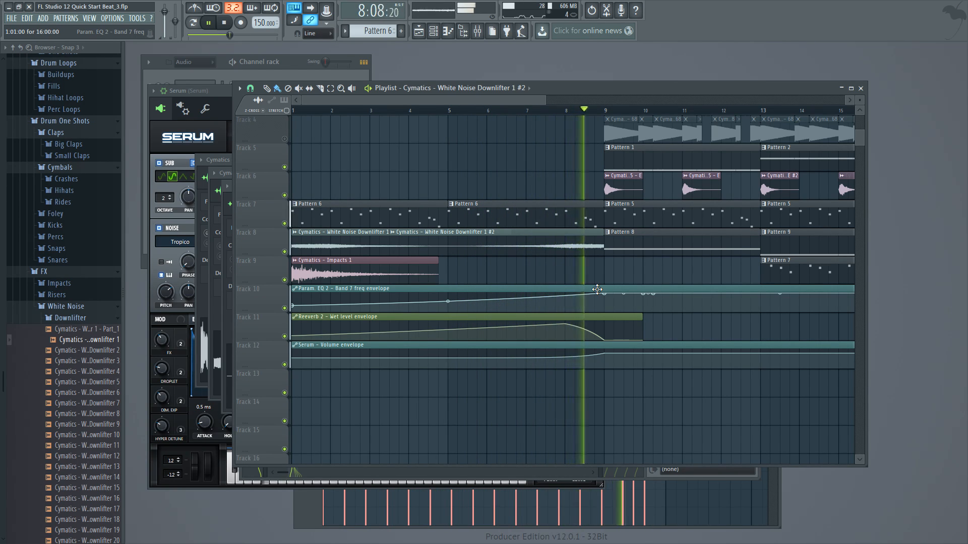
{"action": "key", "text": "space"}
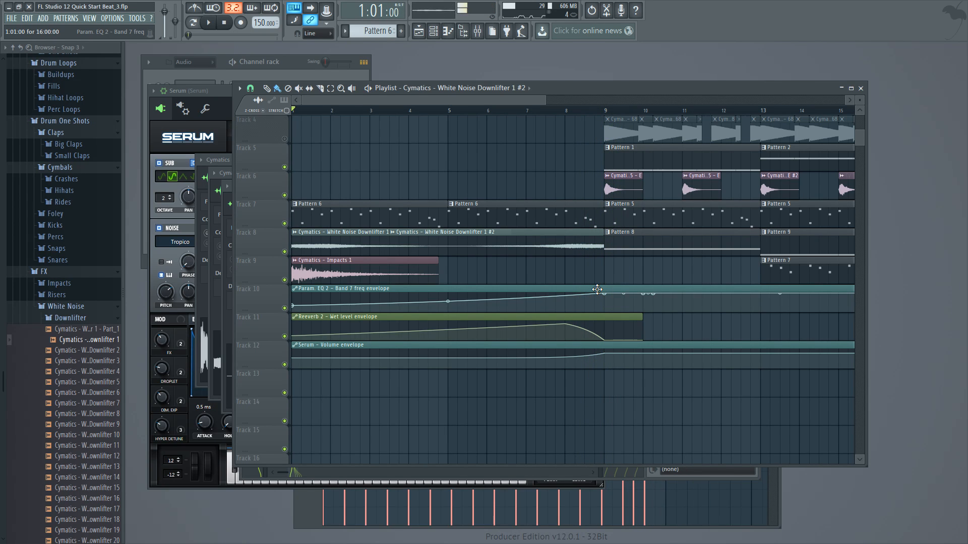
- Collapse the Downlifter folder, open the Crashes folder under Cymbals and preview samples up to Cymatics - Crash 6
{"action": "left_click", "coordinate": [105, 314]}
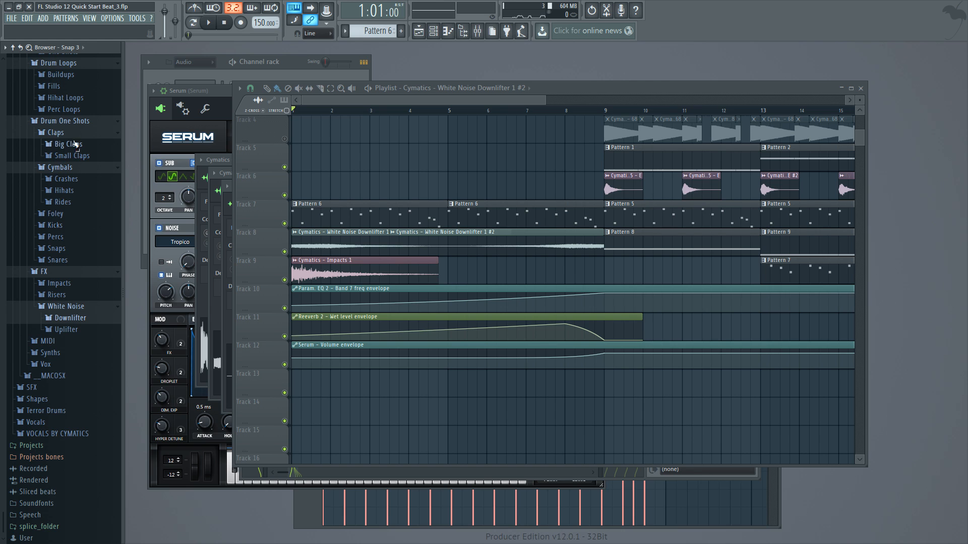
{"action": "left_click", "coordinate": [83, 179]}
{"action": "left_click", "coordinate": [83, 222]}
{"action": "left_click", "coordinate": [97, 254]}
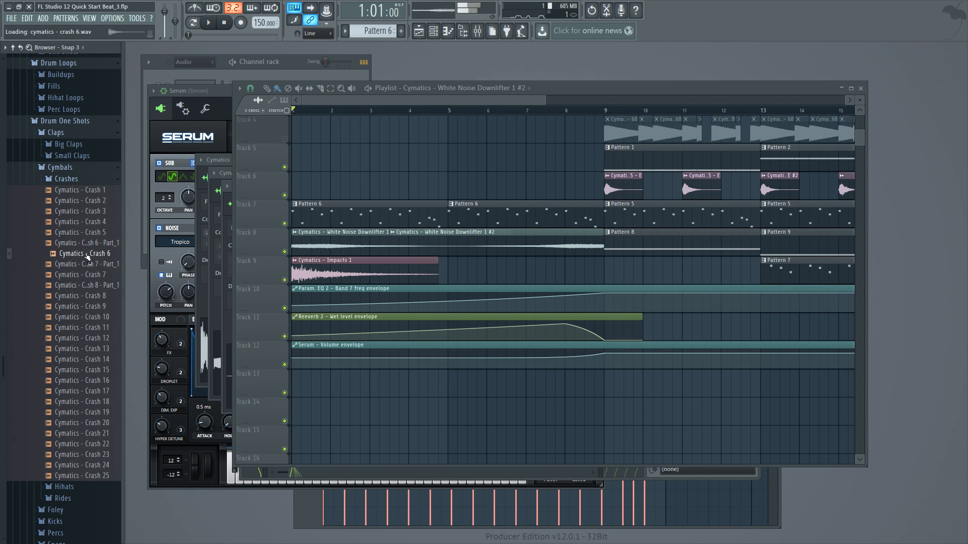
- Load Cymatics - Crash 6, insert an empty playlist track above Track 2 and place the crash on it at bar 9
{"action": "left_click_drag", "start_coordinate": [88, 257], "coordinate": [617, 270]}
{"action": "right_click", "coordinate": [609, 275]}
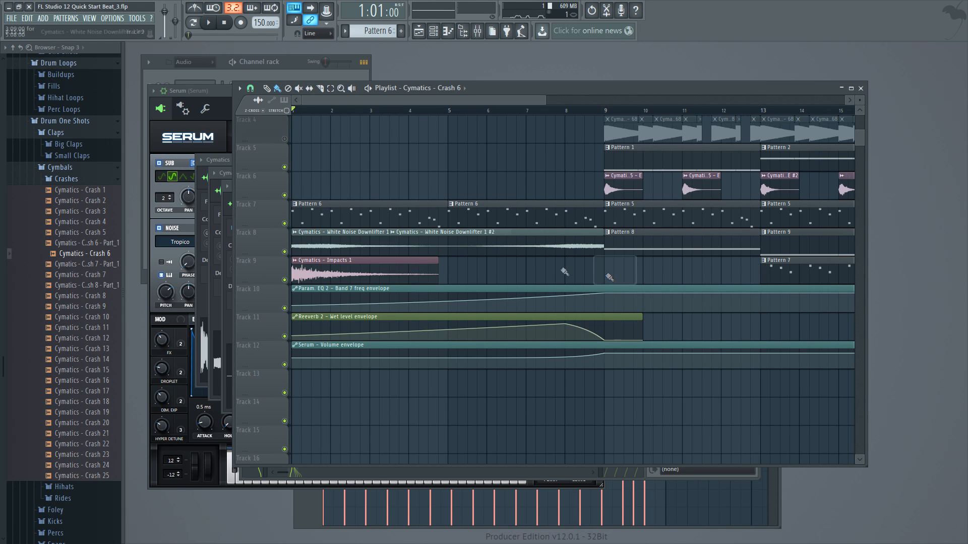
{"action": "scroll", "coordinate": [434, 303], "scroll_direction": "up", "scroll_amount": 3}
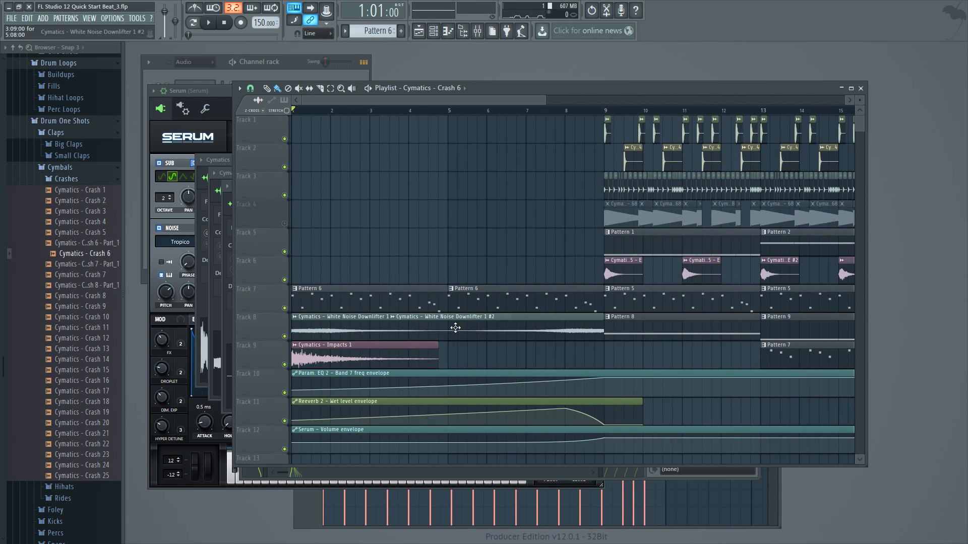
{"action": "right_click", "coordinate": [261, 156]}
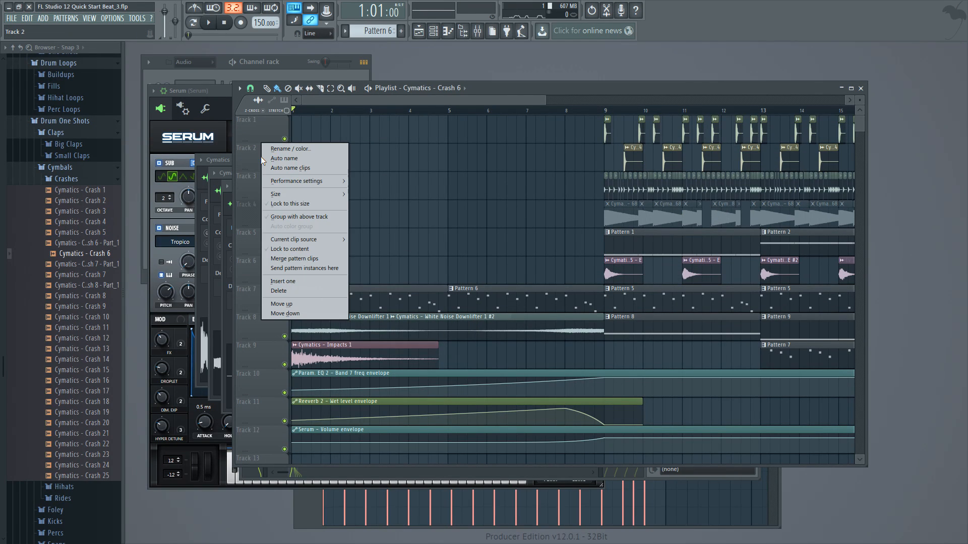
{"action": "left_click", "coordinate": [309, 282]}
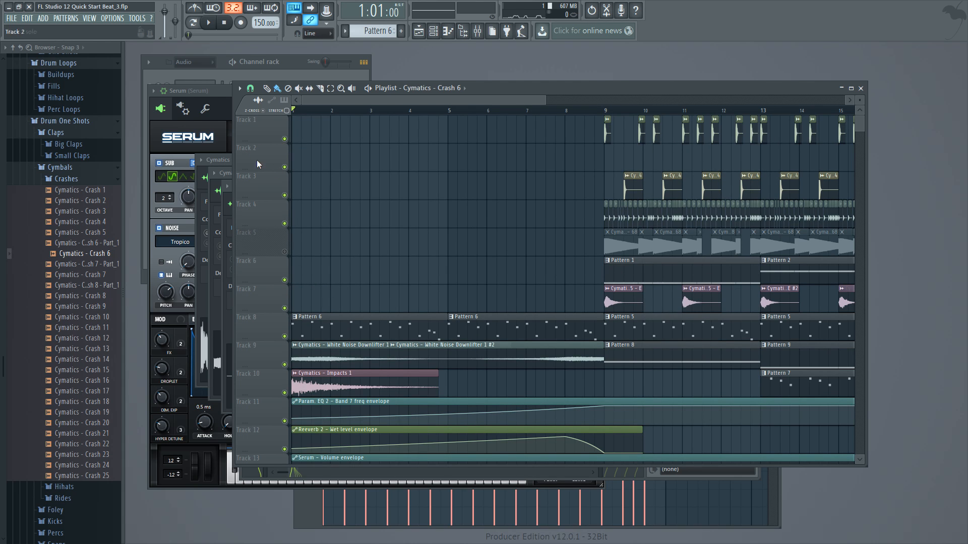
{"action": "left_click", "coordinate": [610, 163]}
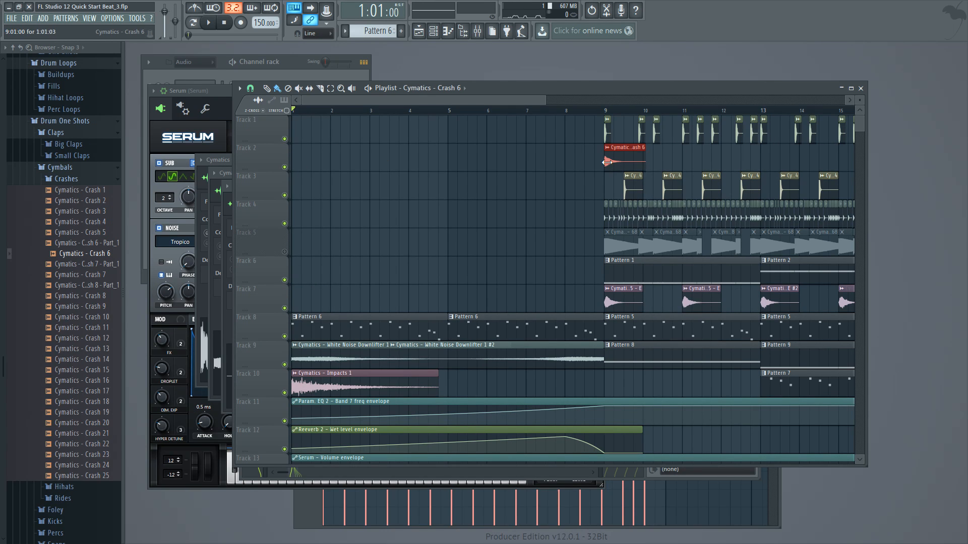
- Play the end of the intro into bar 9 to hear the crash at the drop
{"action": "key", "text": "space"}
{"action": "left_click_drag", "start_coordinate": [510, 101], "coordinate": [594, 102]}
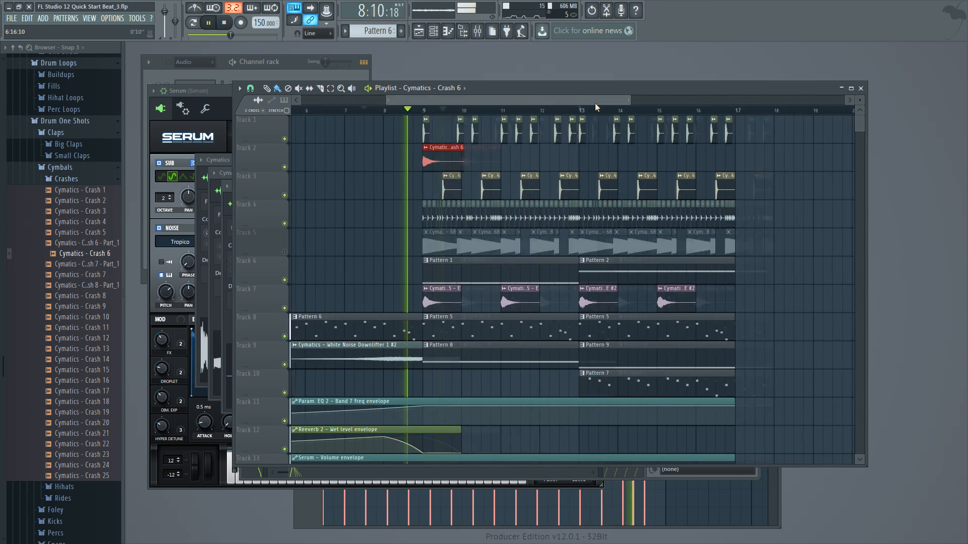
{"action": "key", "text": "space"}
- Open the Cymatics - Crash 6 channel settings and route the crash to mixer insert 4
{"action": "double_click", "coordinate": [424, 163]}
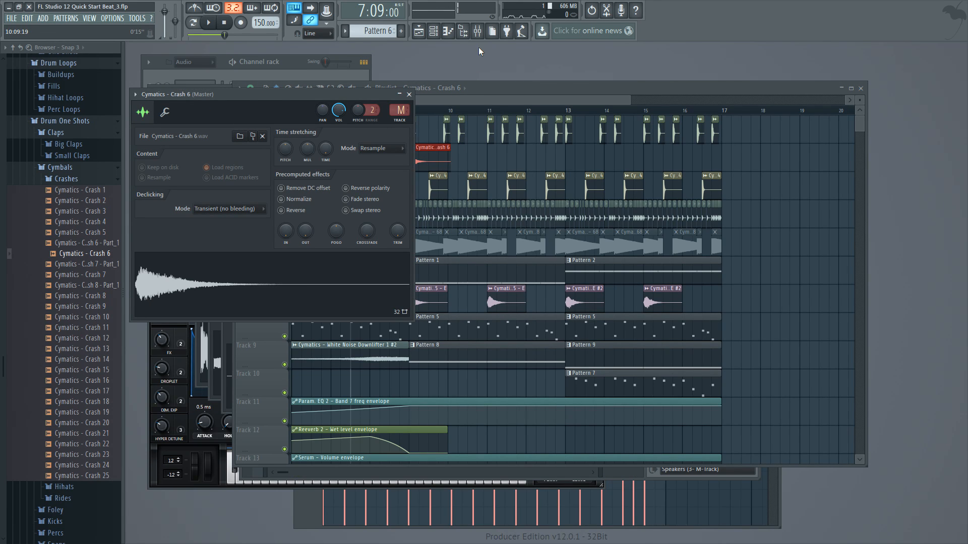
{"action": "left_click", "coordinate": [476, 162]}
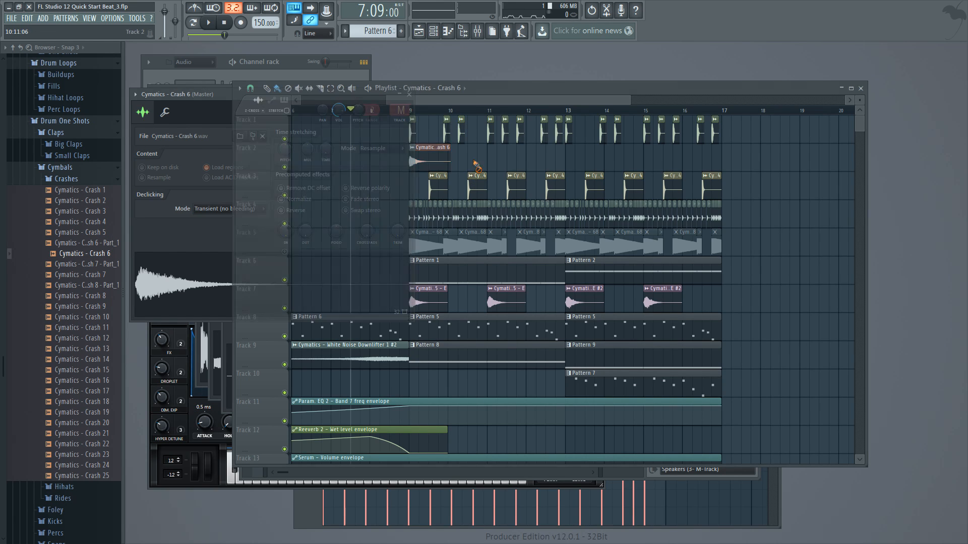
{"action": "double_click", "coordinate": [433, 160]}
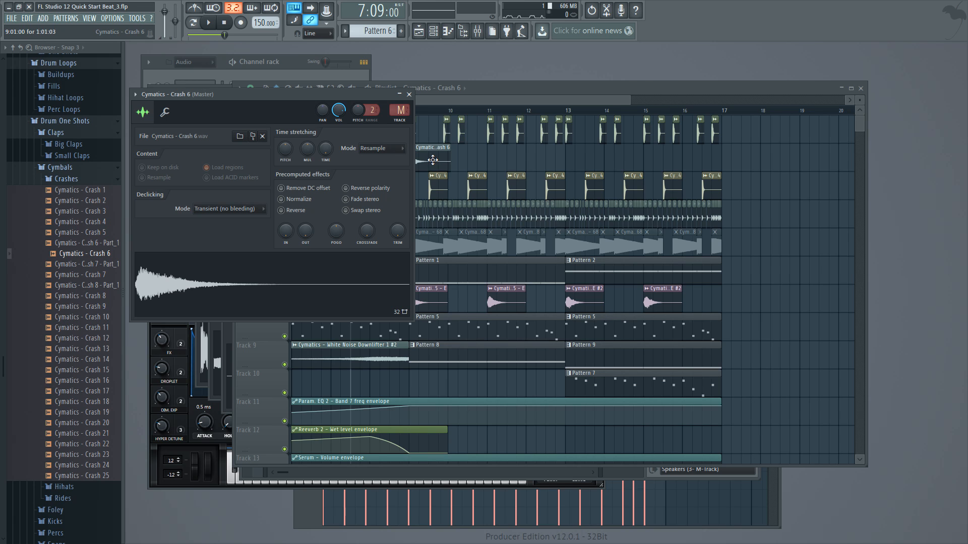
{"action": "left_click", "coordinate": [477, 32]}
{"action": "right_click", "coordinate": [304, 156]}
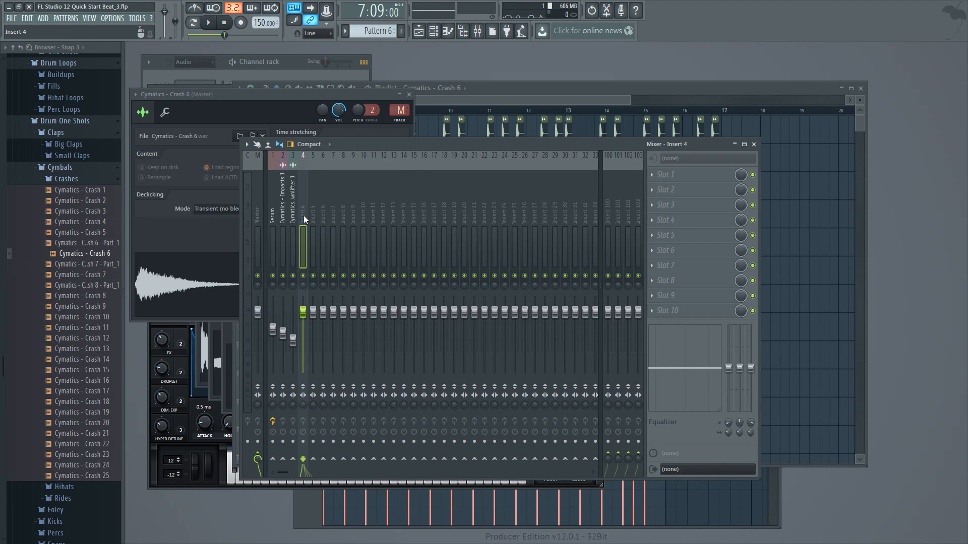
{"action": "mouse_move", "coordinate": [362, 211]}
{"action": "left_click", "coordinate": [428, 211]}
{"action": "left_click_drag", "start_coordinate": [604, 145], "coordinate": [605, 168]}
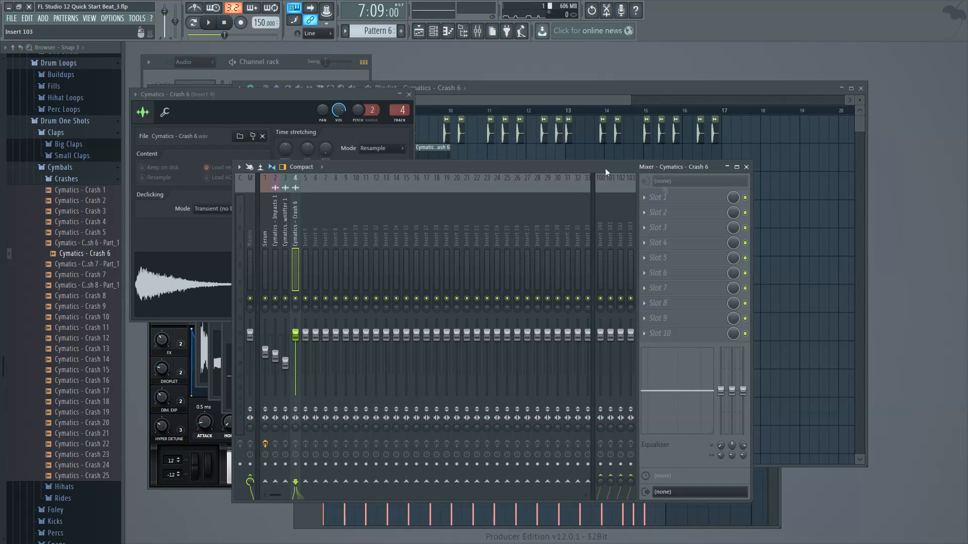
- Load Fruity Parametric EQ 2 in the crash track's first effect slot and cut the low frequencies with the two lowest bands
{"action": "left_click", "coordinate": [644, 196]}
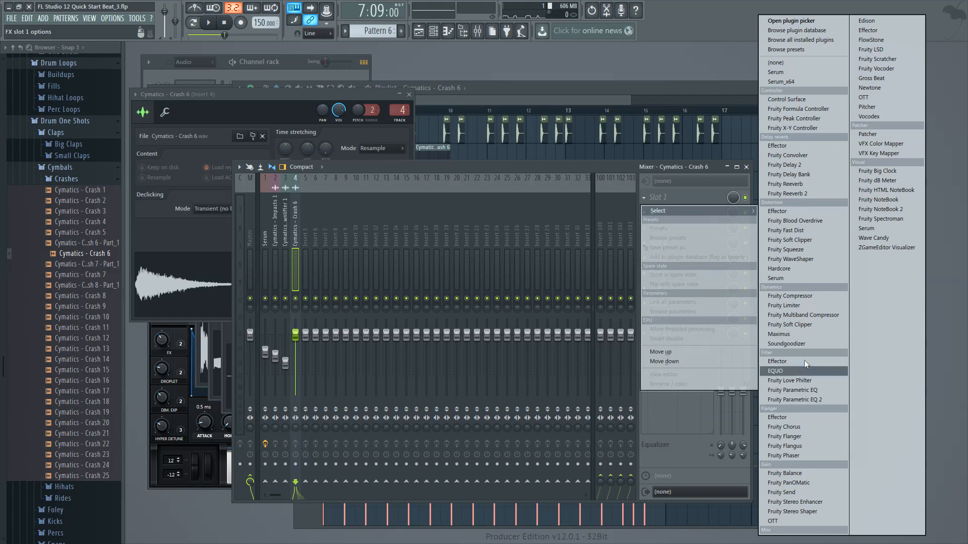
{"action": "left_click", "coordinate": [794, 400]}
{"action": "left_click_drag", "start_coordinate": [202, 204], "coordinate": [225, 245]}
{"action": "left_click_drag", "start_coordinate": [226, 202], "coordinate": [226, 208]}
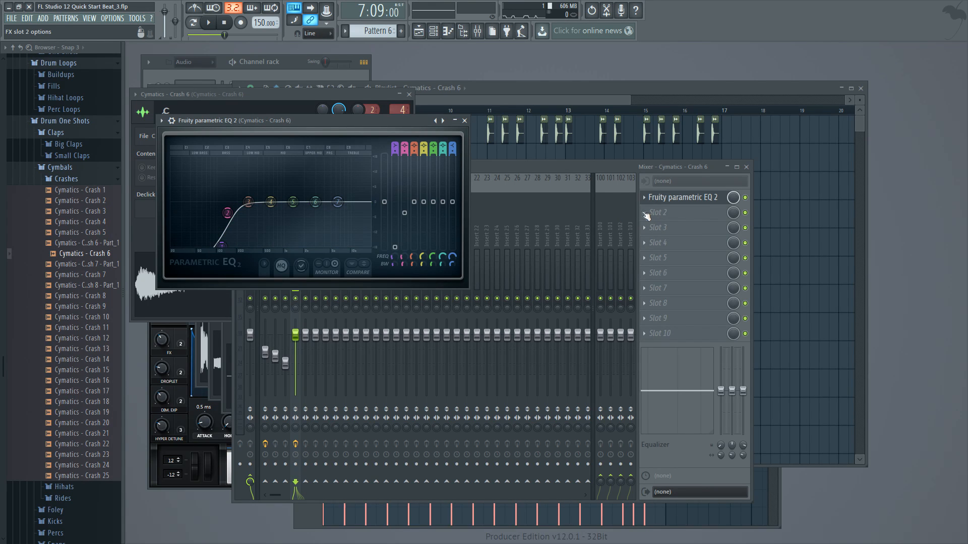
- Load Fruity Reeverb 2 in the crash track's second effect slot and adjust its wet level during playback
{"action": "left_click", "coordinate": [645, 214]}
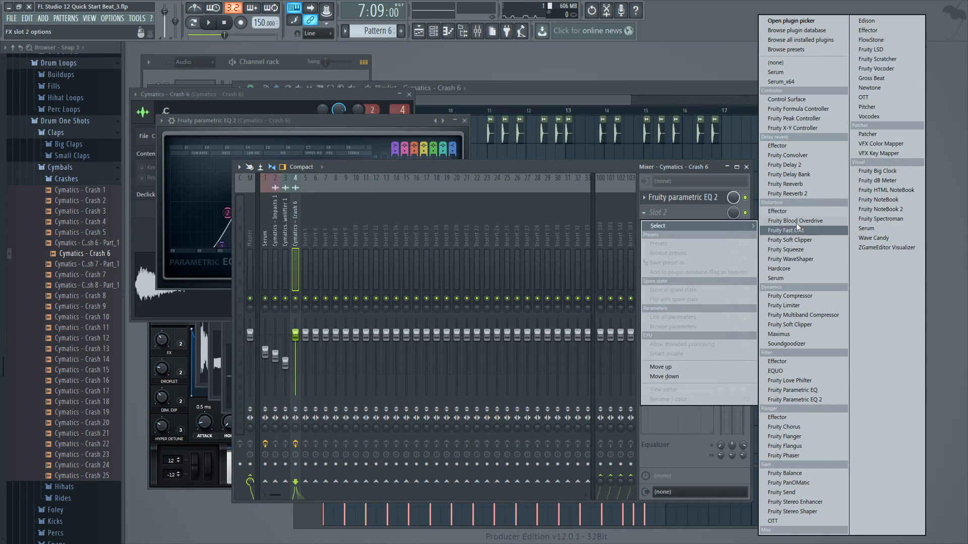
{"action": "left_click", "coordinate": [805, 193]}
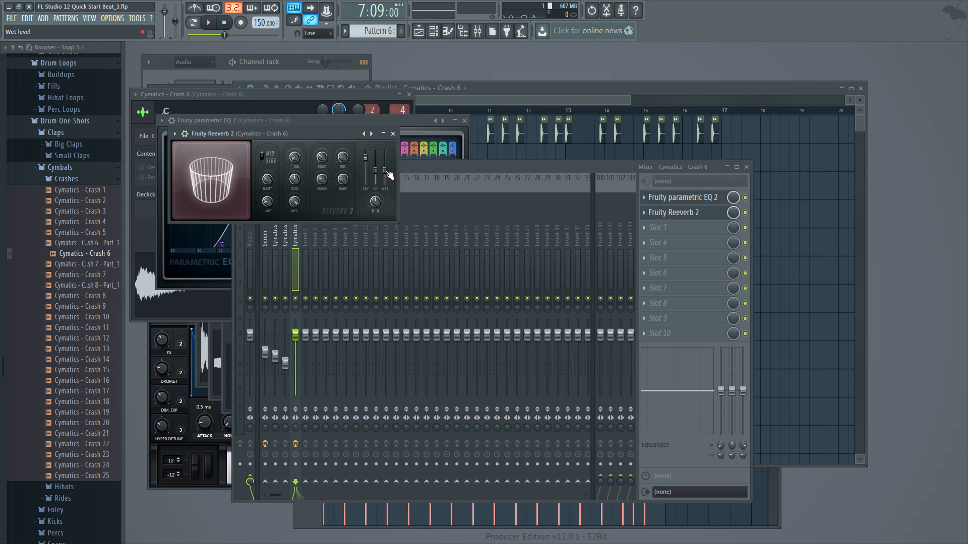
{"action": "key", "text": "space"}
{"action": "left_click_drag", "start_coordinate": [385, 168], "coordinate": [343, 155]}
- Replay the drop from bar 9 with the processed crash, then inspect the bars around the intro-to-drop transition in the playlist
{"action": "left_click", "coordinate": [515, 91]}
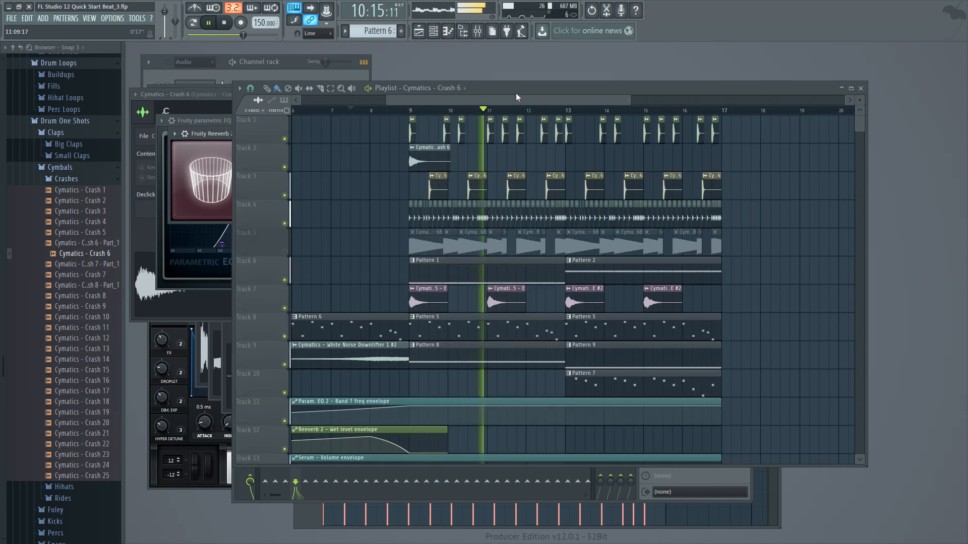
{"action": "left_click", "coordinate": [410, 110]}
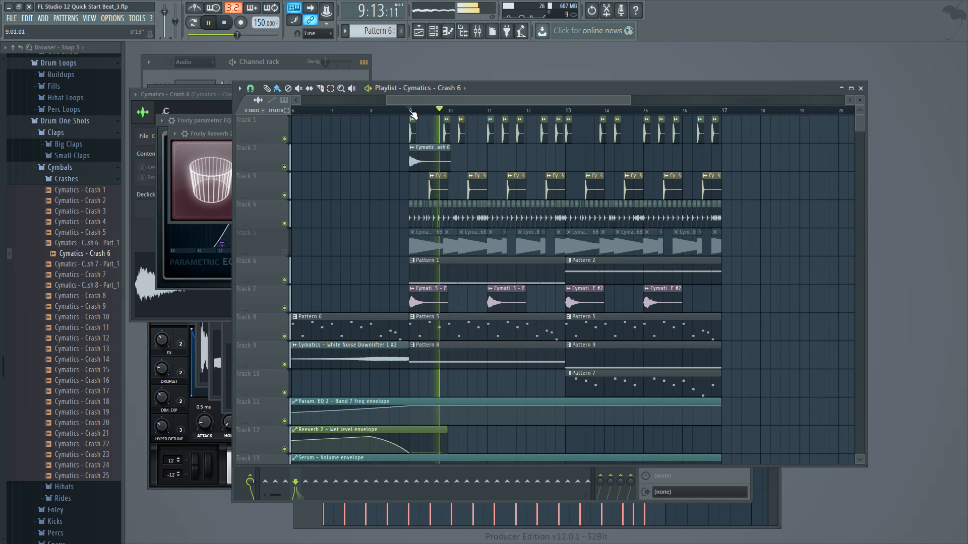
{"action": "key", "text": "space"}
{"action": "left_click_drag", "start_coordinate": [635, 88], "coordinate": [443, 182]}
{"action": "left_click", "coordinate": [327, 168]}
{"action": "key", "text": "space"}
{"action": "mouse_move", "coordinate": [509, 156]}
{"action": "left_mouse_down"}
{"action": "mouse_move", "coordinate": [633, 154]}
{"action": "mouse_move", "coordinate": [524, 154]}
{"action": "left_mouse_up"}
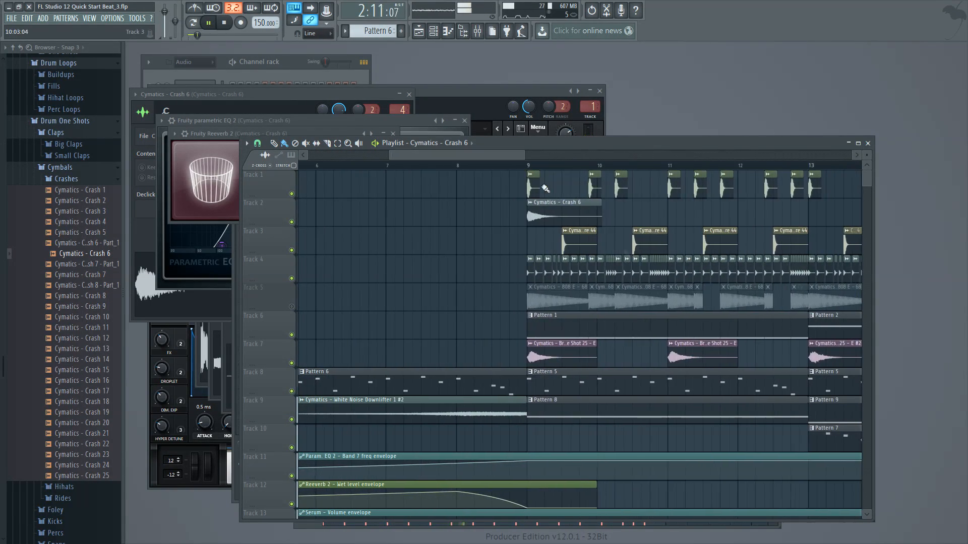
{"action": "key", "text": "space"}
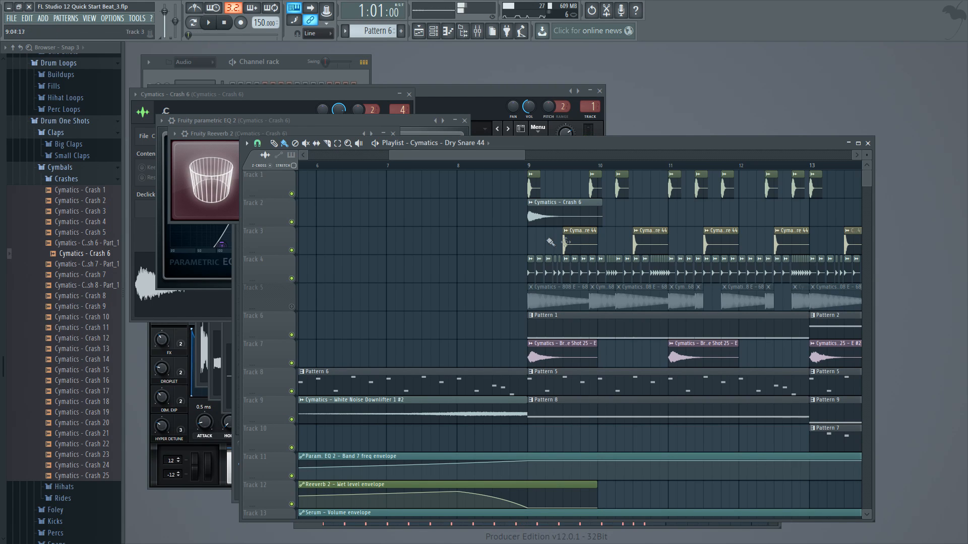
- Place two short Cymatics - Dry Snare 44 hits on Track 3 late in bar 8, starting at 8:11, and play the fill into the drop
{"action": "left_click_drag", "start_coordinate": [580, 243], "coordinate": [521, 244]}
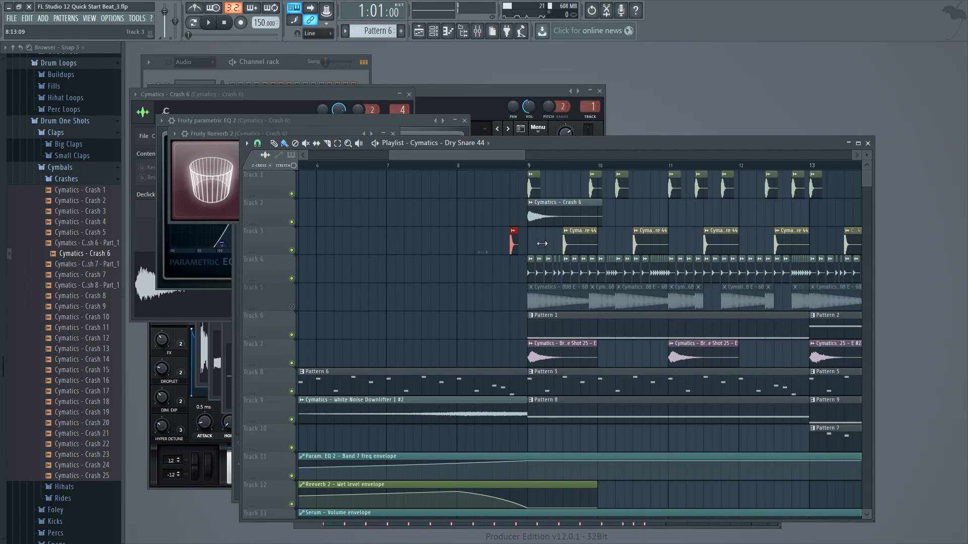
{"action": "left_click", "coordinate": [460, 167]}
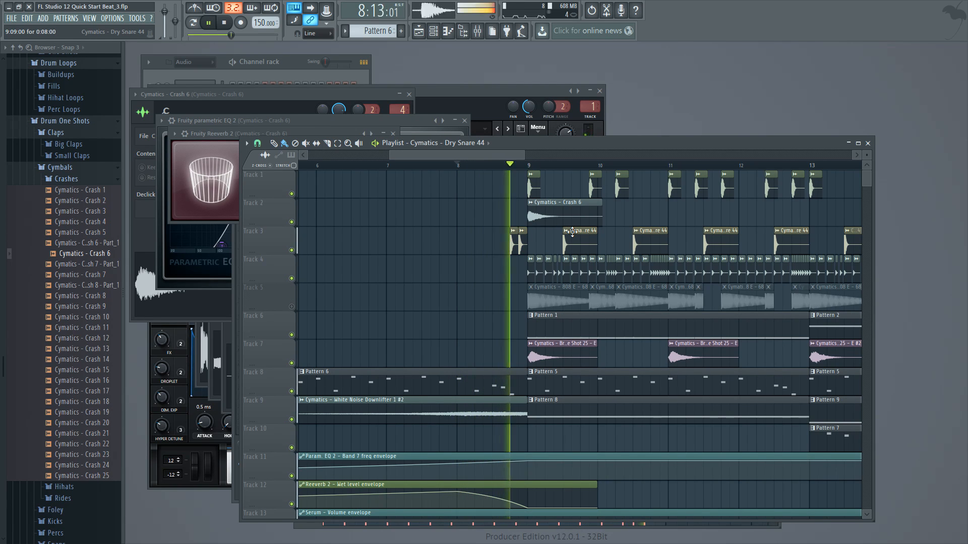
{"action": "left_click_drag", "start_coordinate": [543, 236], "coordinate": [507, 251]}
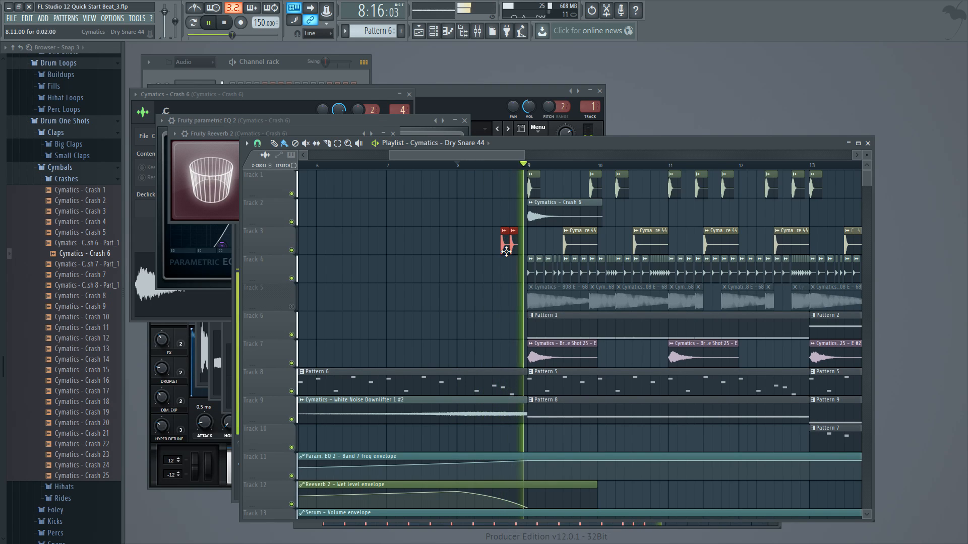
{"action": "left_click", "coordinate": [532, 245], "text": "ctrl"}
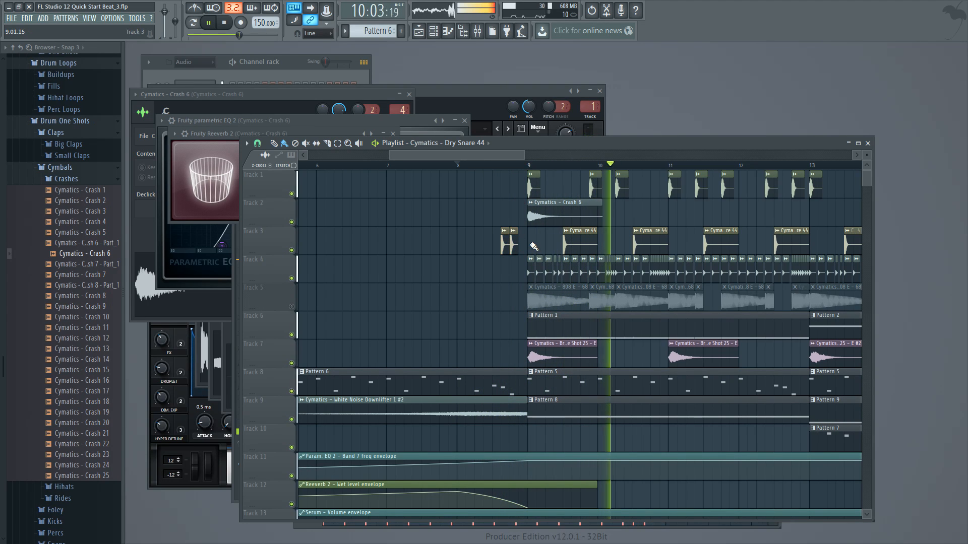
{"action": "scroll", "coordinate": [583, 165], "scroll_direction": "down", "scroll_amount": 1}
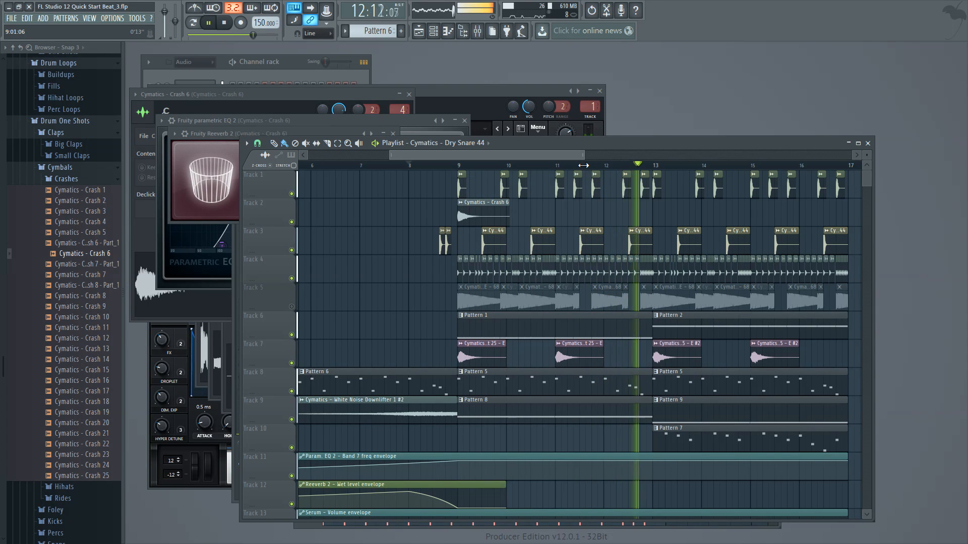
{"action": "left_click_drag", "start_coordinate": [557, 156], "coordinate": [736, 194]}
{"action": "key", "text": "space"}
- Insert a playlist track at Track 10, keeping Pattern 7 on Track 10 and the Cymatics - Impacts 1 clip on Track 11
{"action": "scroll", "coordinate": [720, 302], "scroll_direction": "down", "scroll_amount": 4}
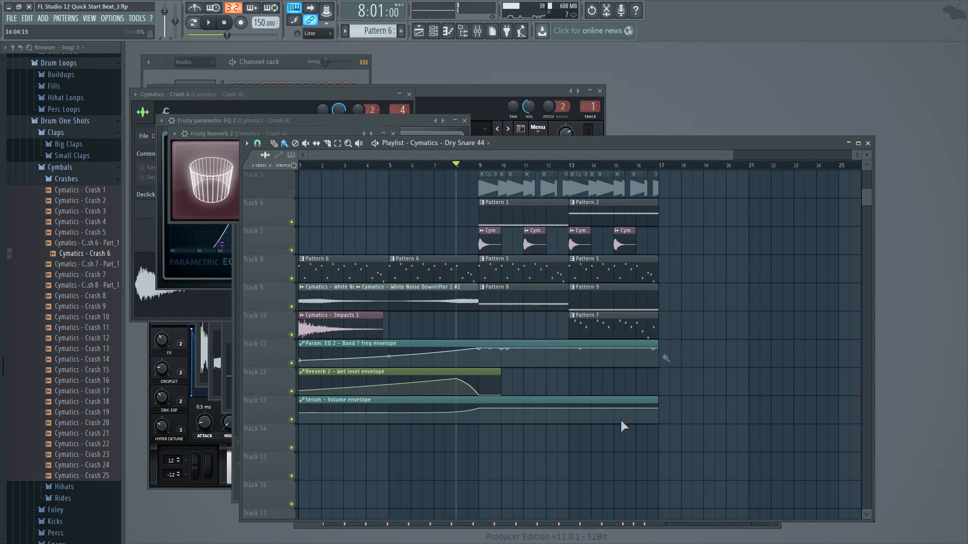
{"action": "right_click", "coordinate": [269, 331]}
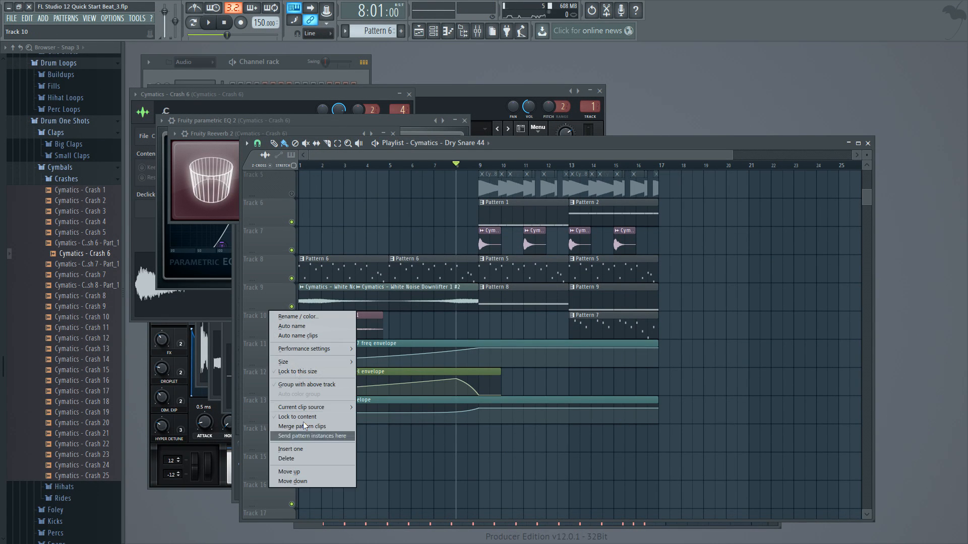
{"action": "left_click", "coordinate": [308, 450]}
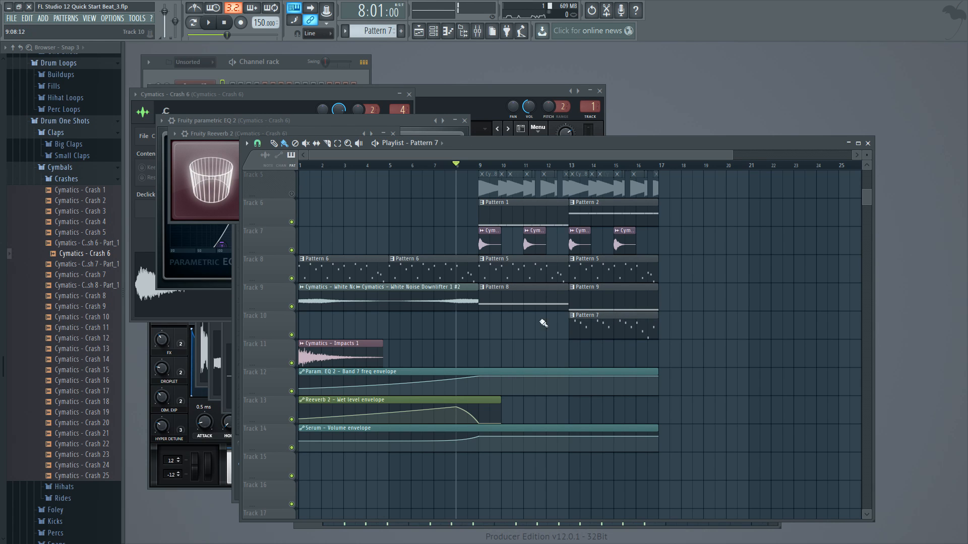
- Open Pattern 7's Serum piano roll and cut all of its melody notes
{"action": "double_click", "coordinate": [634, 327]}
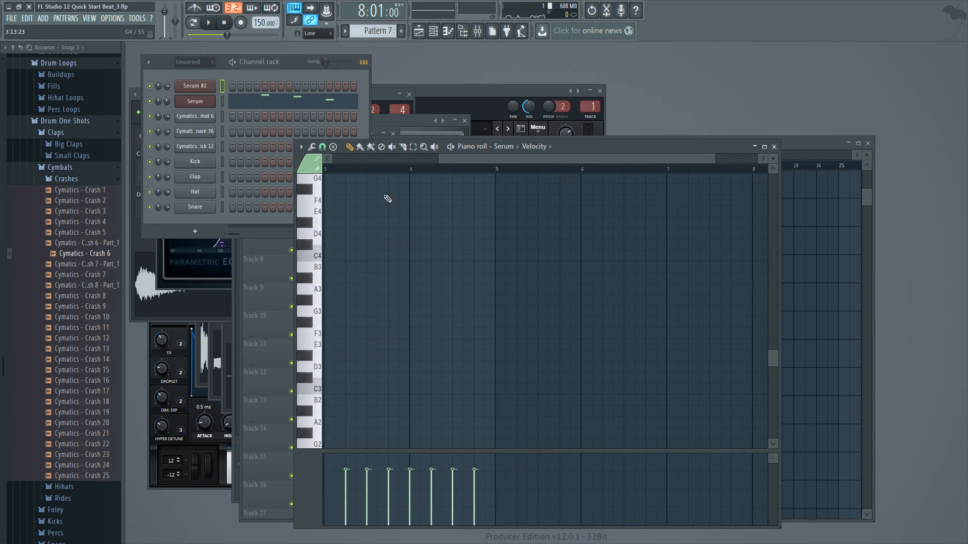
{"action": "scroll", "coordinate": [509, 295], "scroll_direction": "up", "scroll_amount": 3}
{"action": "scroll", "coordinate": [536, 320], "scroll_direction": "down", "scroll_amount": 3}
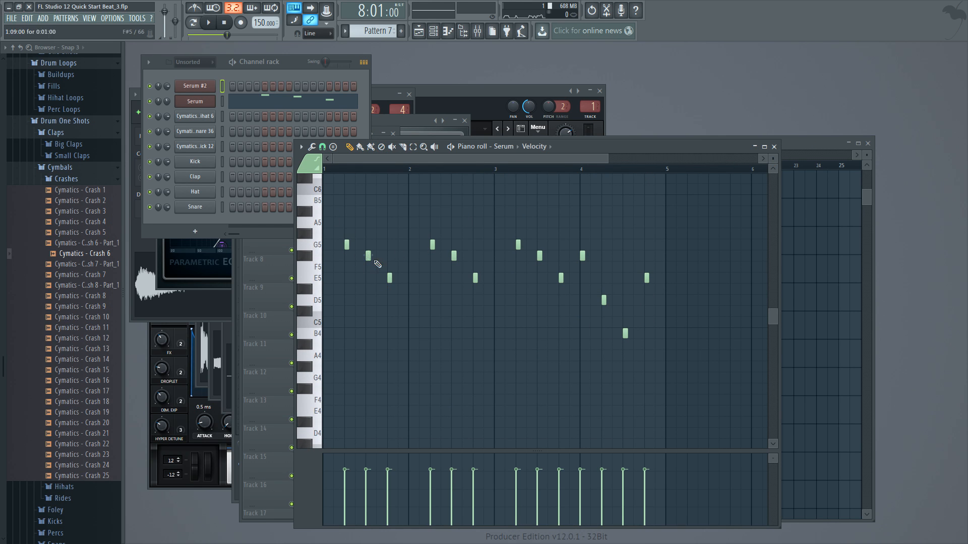
{"action": "left_click_drag", "start_coordinate": [698, 353], "coordinate": [324, 195], "text": "ctrl"}
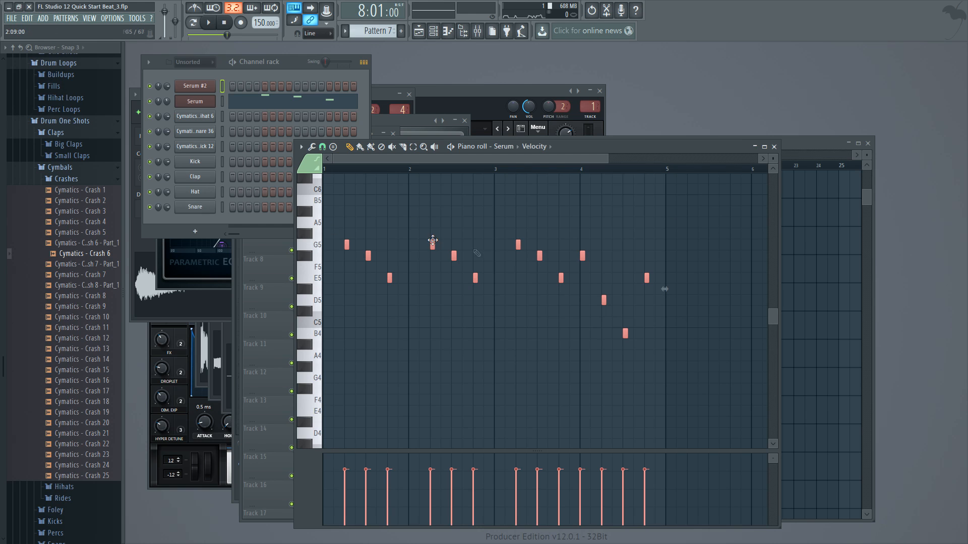
{"action": "key", "text": "Delete"}
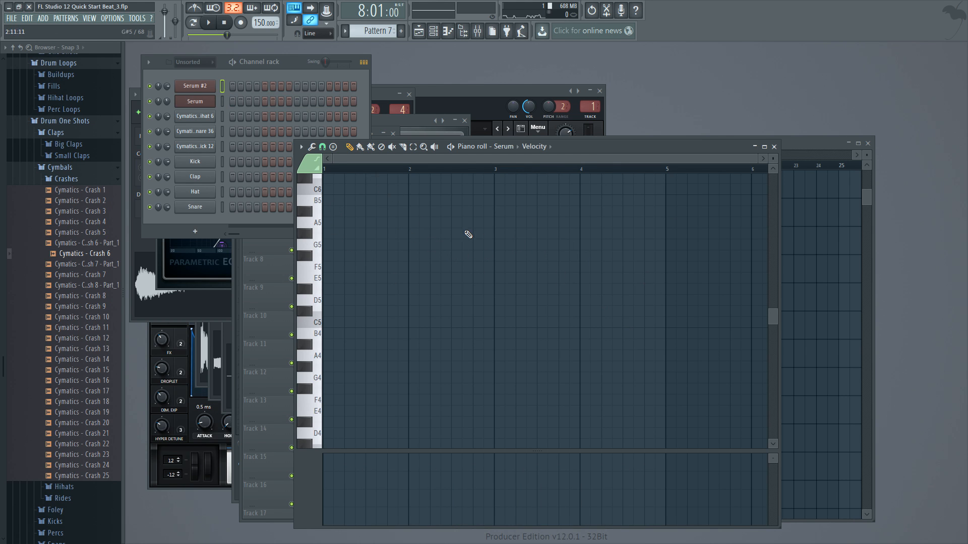
- Clone the Serum channel and paste the cut Pattern 7 notes at the same pitches into the clone's piano roll
{"action": "right_click", "coordinate": [208, 103]}
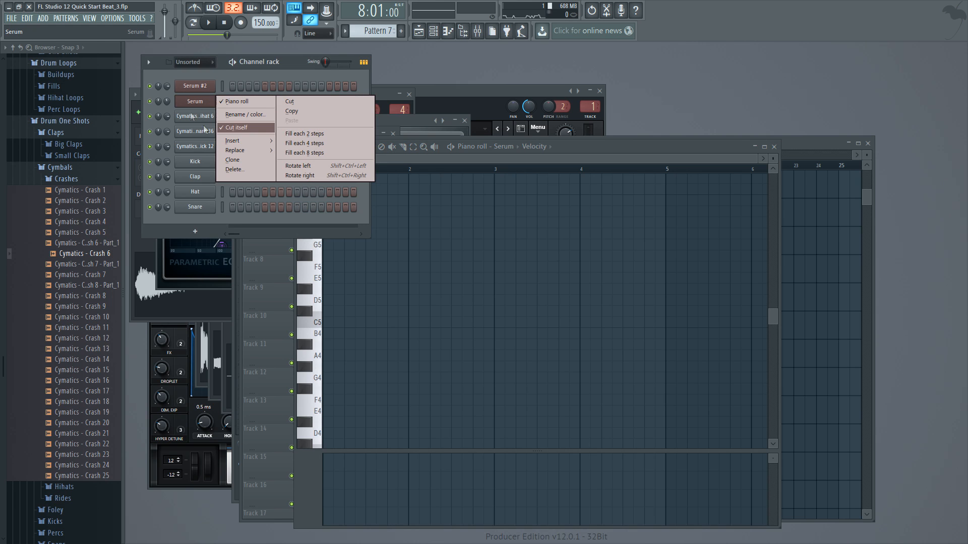
{"action": "left_click", "coordinate": [239, 161]}
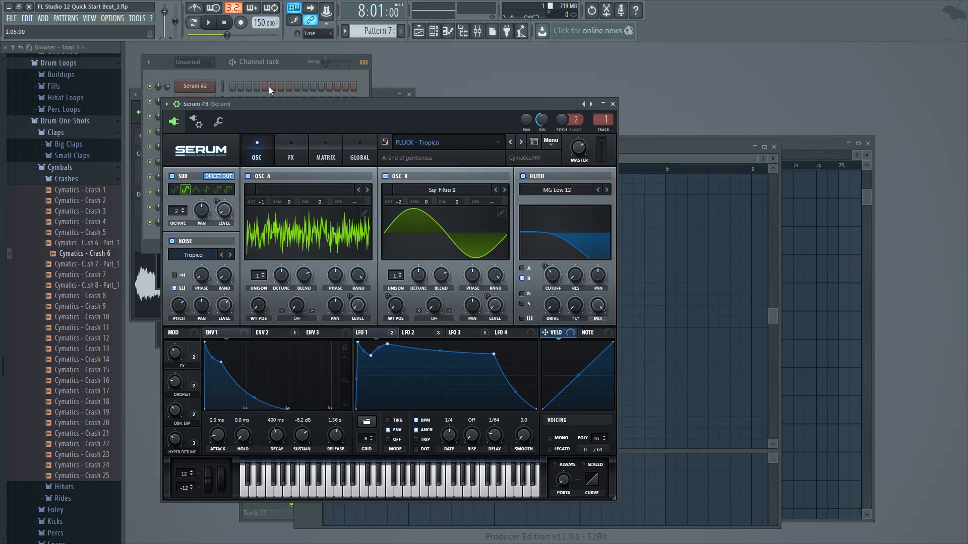
{"action": "left_click", "coordinate": [268, 76]}
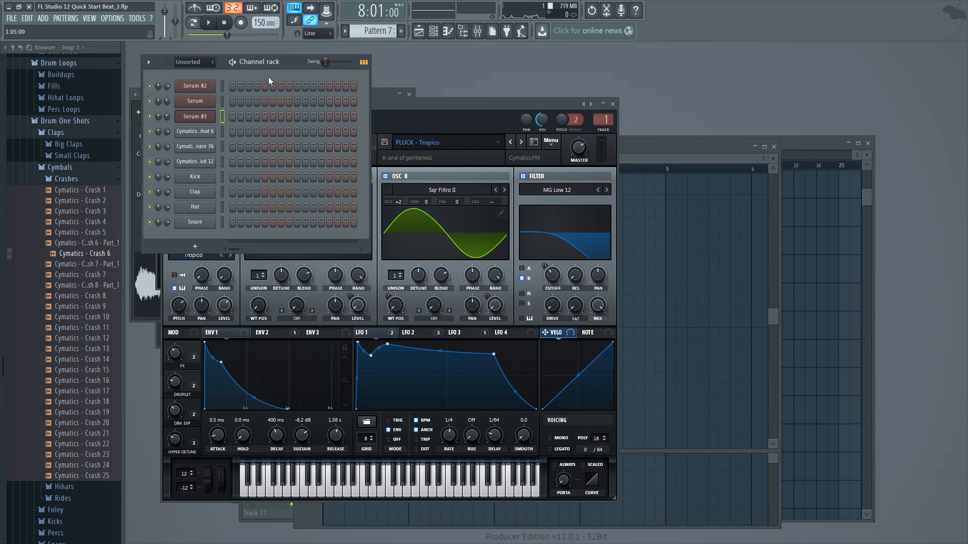
{"action": "right_click", "coordinate": [196, 117]}
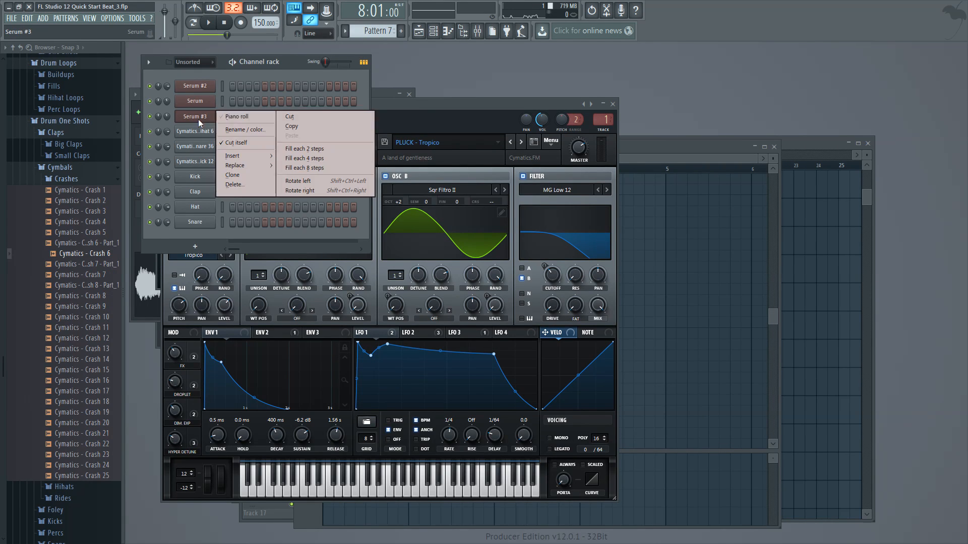
{"action": "left_click", "coordinate": [234, 116]}
{"action": "scroll", "coordinate": [378, 261], "scroll_direction": "up", "scroll_amount": 7}
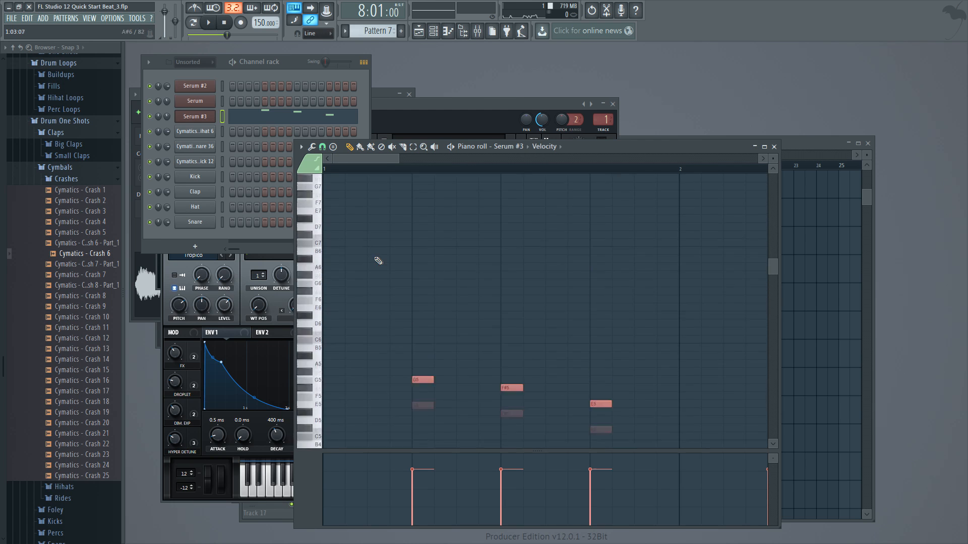
{"action": "left_click_drag", "start_coordinate": [399, 159], "coordinate": [471, 159]}
{"action": "scroll", "coordinate": [413, 322], "scroll_direction": "down", "scroll_amount": 3}
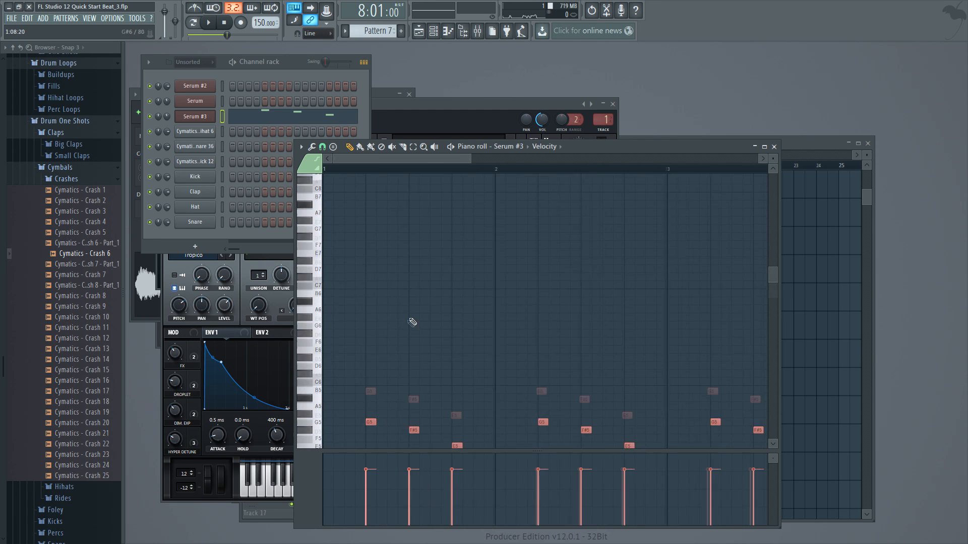
- Add Pattern 7 to Track 10 at bar 5 and lower the cloned Serum channel's volume to about 23% while playing the intro
{"action": "left_click", "coordinate": [169, 117]}
{"action": "key", "text": "g"}
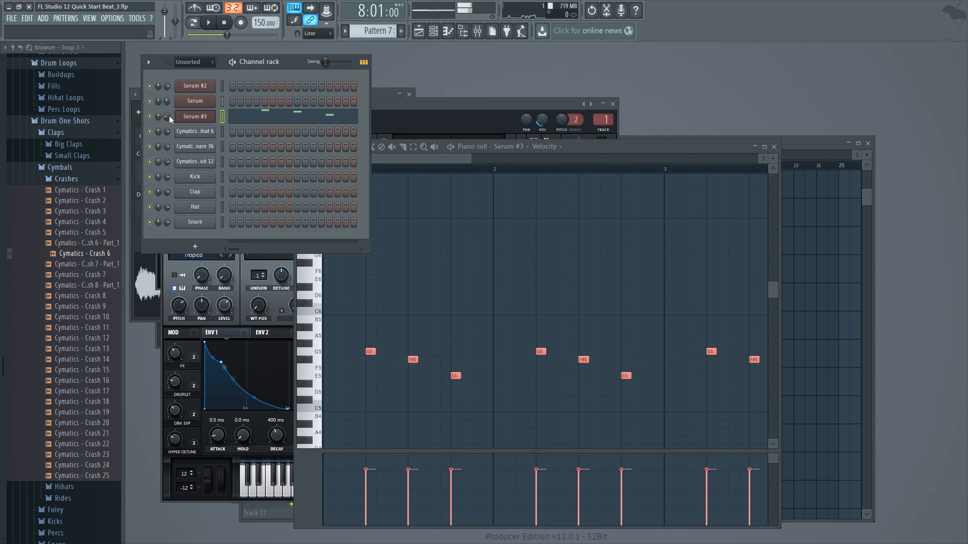
{"action": "left_click", "coordinate": [763, 147]}
{"action": "key", "text": "space"}
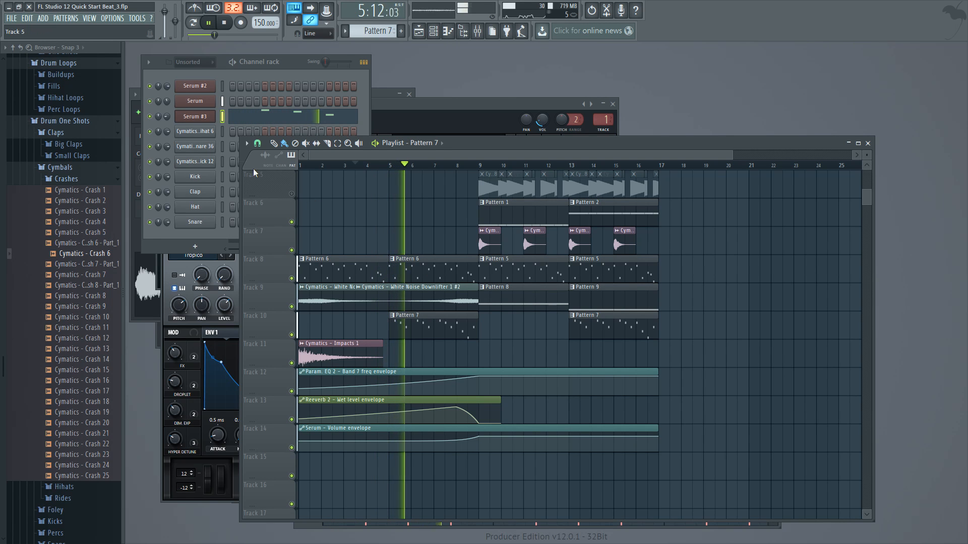
{"action": "left_click", "coordinate": [170, 119]}
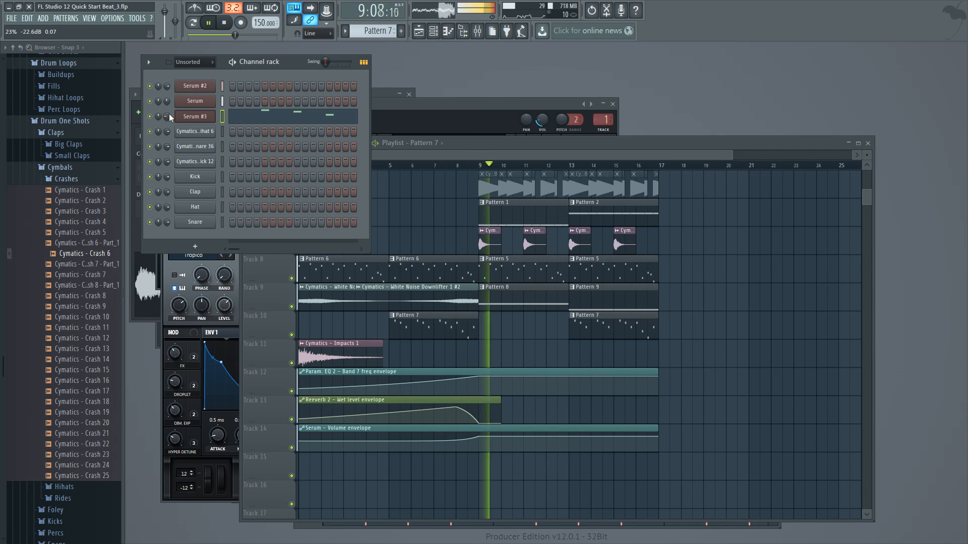
- Stop playback and slice the Param. EQ 2, Reeverb 2 and Serum volume automation clips at bar 9
{"action": "right_click", "coordinate": [748, 248]}
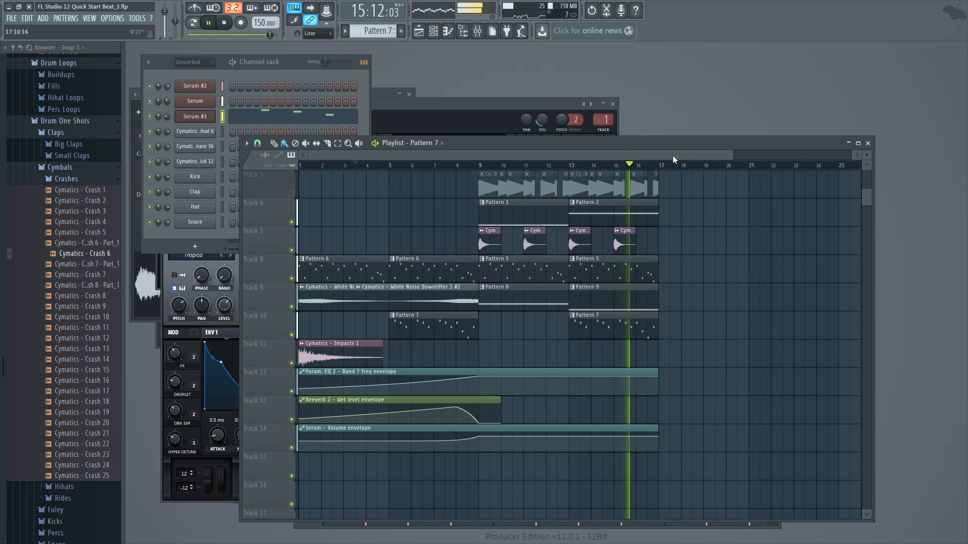
{"action": "key", "text": "space"}
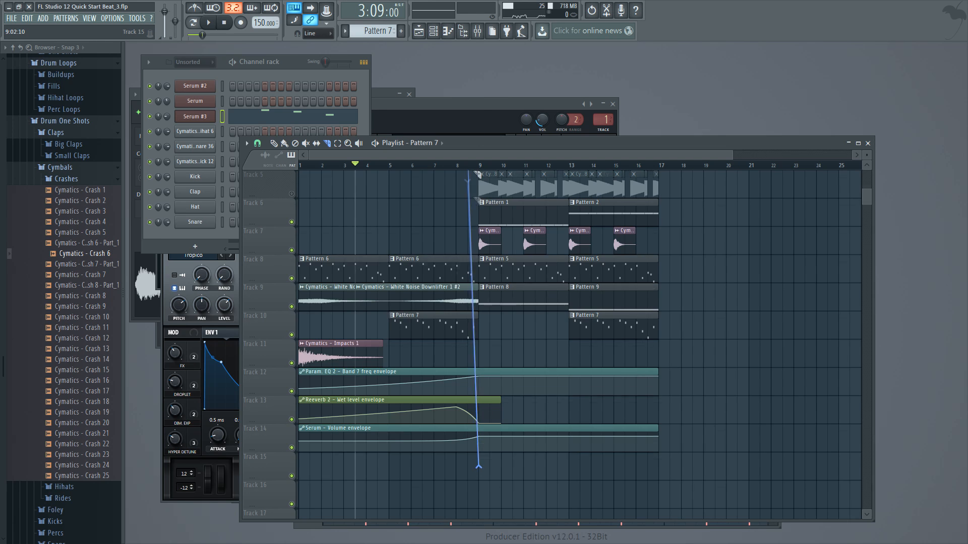
{"action": "scroll", "coordinate": [476, 200], "scroll_direction": "up", "scroll_amount": 4}
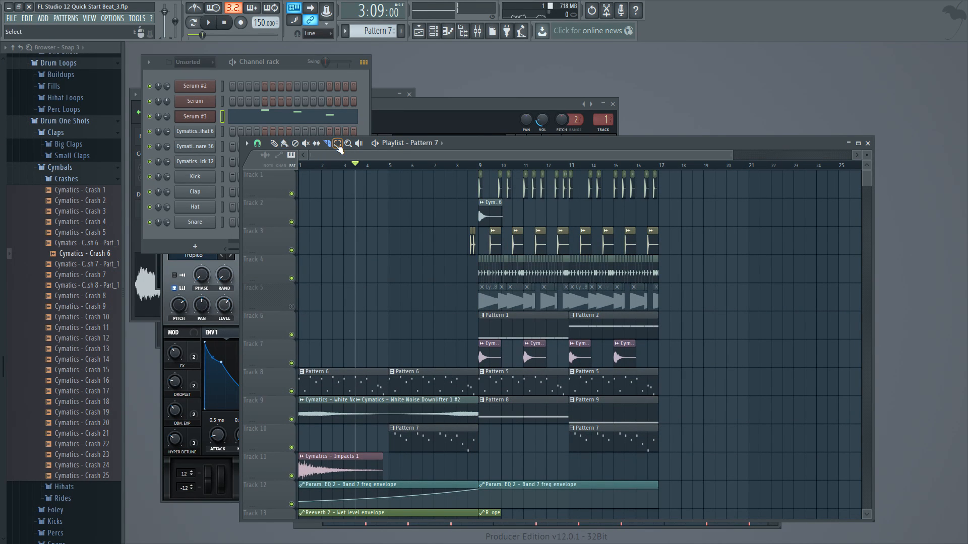
- Select all playlist clips from bar 9 to bar 17 and duplicate them so the copy starts at bar 17
{"action": "left_click_drag", "start_coordinate": [484, 169], "coordinate": [658, 286]}
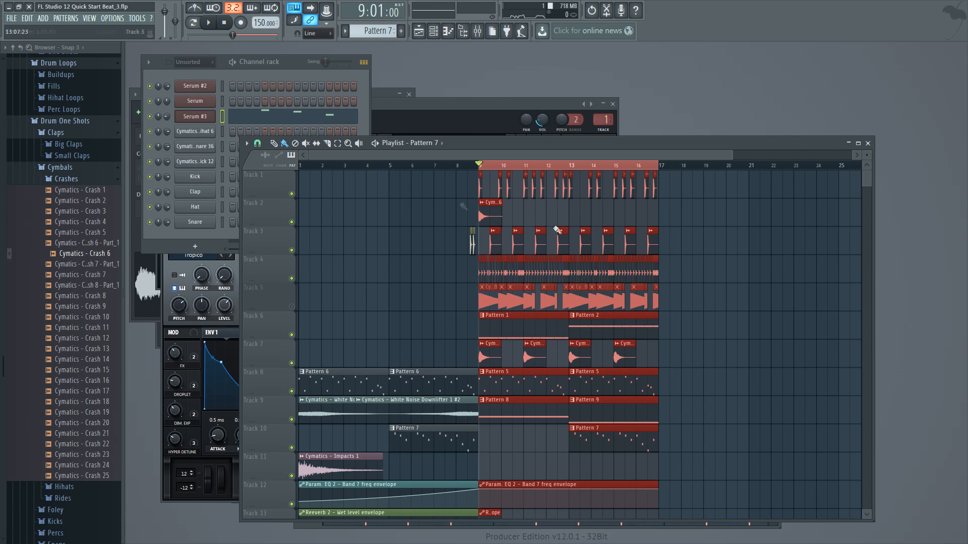
{"action": "left_click_drag", "start_coordinate": [730, 157], "coordinate": [707, 167]}
{"action": "left_click_drag", "start_coordinate": [313, 256], "coordinate": [432, 256]}
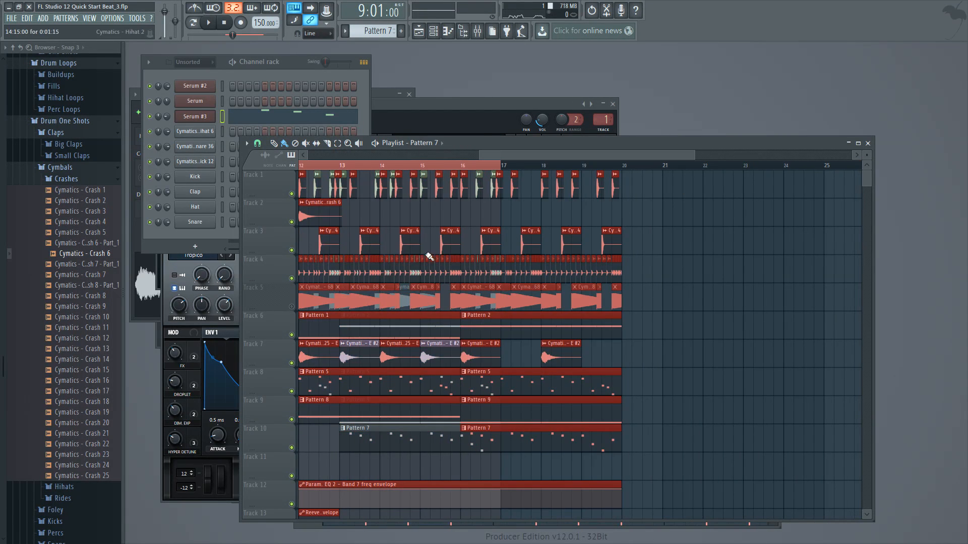
{"action": "left_click_drag", "start_coordinate": [388, 301], "coordinate": [591, 320]}
{"action": "left_click", "coordinate": [338, 144]}
{"action": "left_click", "coordinate": [346, 174]}
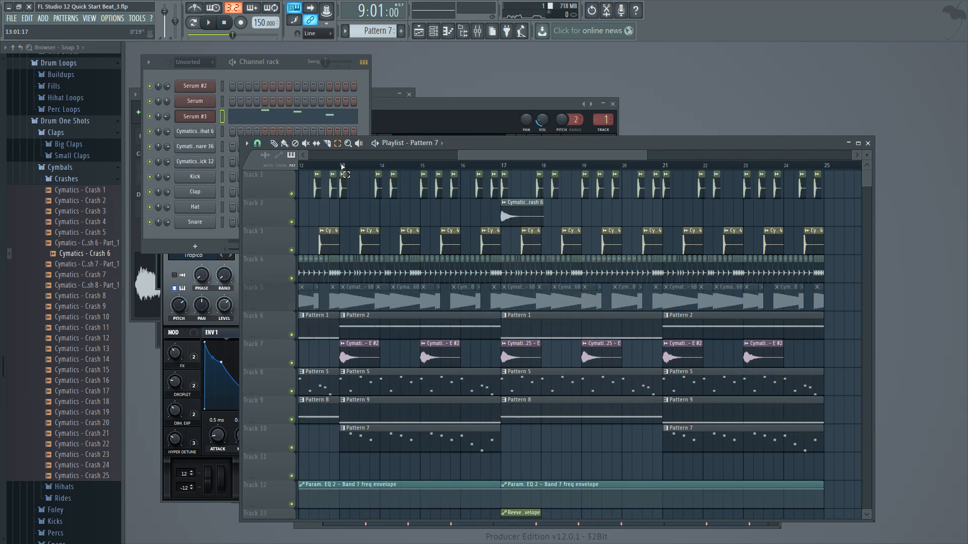
- Play the drop, shorten the Dry Snare 44 clip in bar 16 and add a second snare hit right before bar 17
{"action": "left_click_drag", "start_coordinate": [513, 157], "coordinate": [247, 162]}
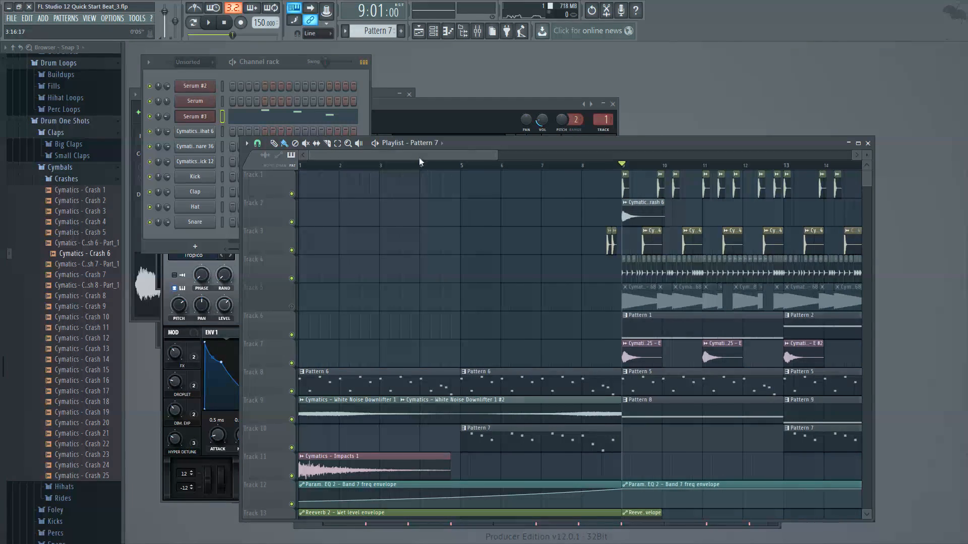
{"action": "left_click_drag", "start_coordinate": [495, 155], "coordinate": [534, 160]}
{"action": "scroll", "coordinate": [568, 311], "scroll_direction": "down", "scroll_amount": 5}
{"action": "left_click", "coordinate": [532, 166]}
{"action": "key", "text": "space"}
{"action": "scroll", "coordinate": [638, 337], "scroll_direction": "up", "scroll_amount": 4}
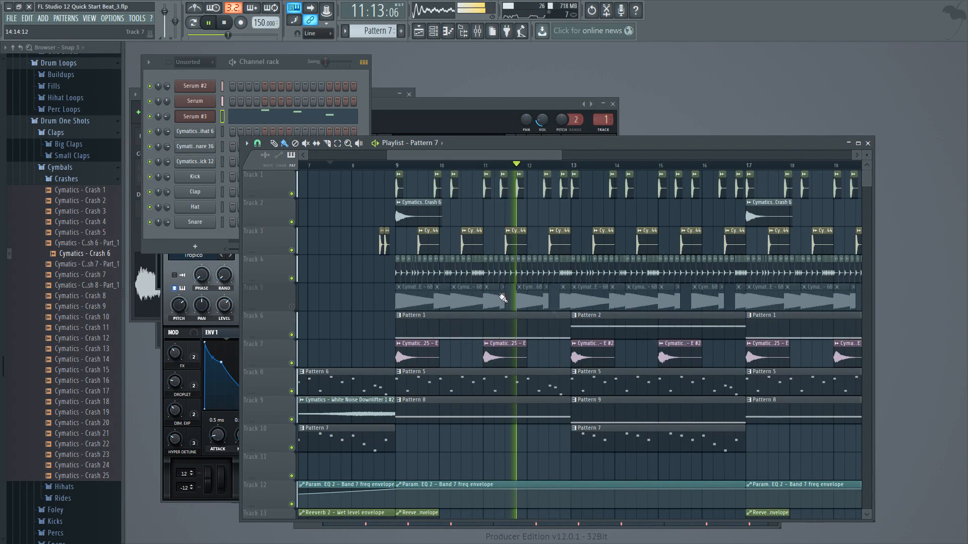
{"action": "left_click_drag", "start_coordinate": [559, 155], "coordinate": [555, 185]}
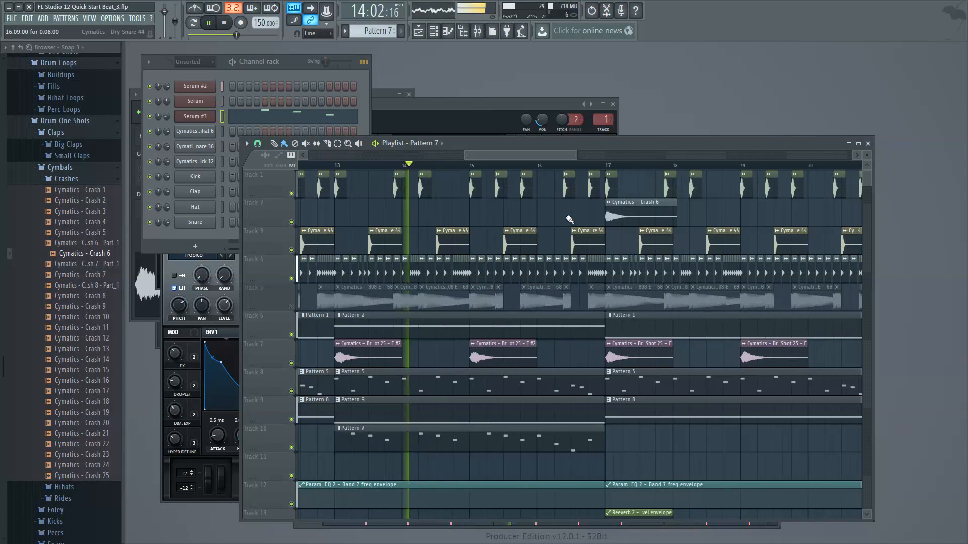
{"action": "left_click_drag", "start_coordinate": [602, 247], "coordinate": [578, 248]}
{"action": "left_click", "coordinate": [599, 245]}
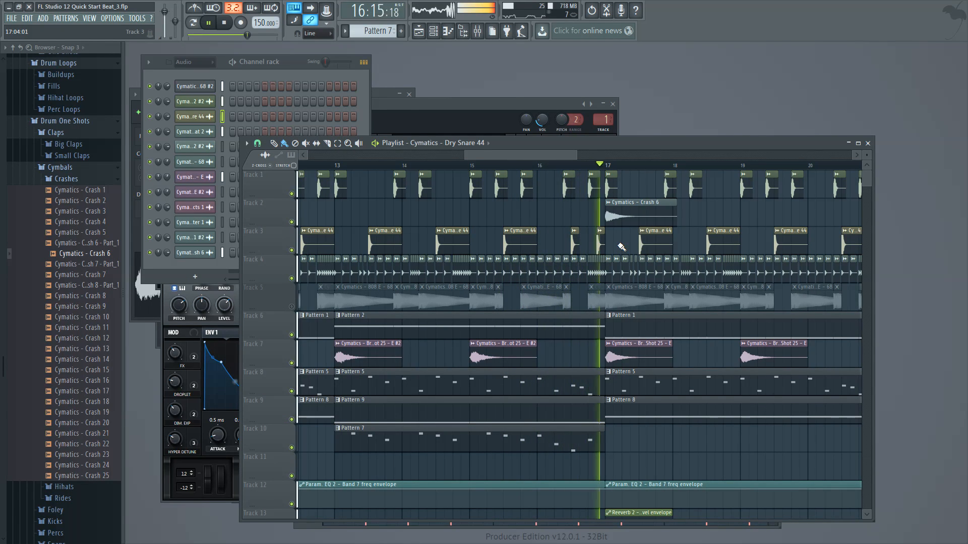
{"action": "key", "text": "space"}
- Move the intro's Pattern 7 to Track 11 and select the White Noise Downlifter clips on Track 9
{"action": "mouse_move", "coordinate": [556, 153]}
{"action": "left_mouse_down"}
{"action": "mouse_move", "coordinate": [654, 156]}
{"action": "mouse_move", "coordinate": [563, 155]}
{"action": "left_mouse_up"}
{"action": "scroll", "coordinate": [554, 185], "scroll_direction": "down", "scroll_amount": 6}
{"action": "left_click_drag", "start_coordinate": [484, 155], "coordinate": [368, 165]}
{"action": "scroll", "coordinate": [471, 292], "scroll_direction": "up", "scroll_amount": 5}
{"action": "left_click", "coordinate": [593, 347]}
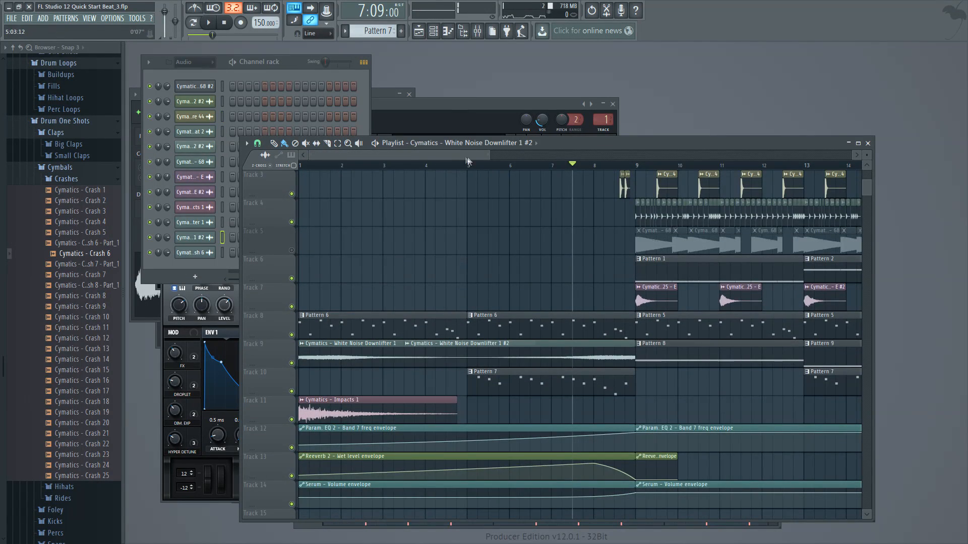
{"action": "left_click_drag", "start_coordinate": [468, 157], "coordinate": [476, 157]}
{"action": "left_click_drag", "start_coordinate": [477, 385], "coordinate": [476, 413]}
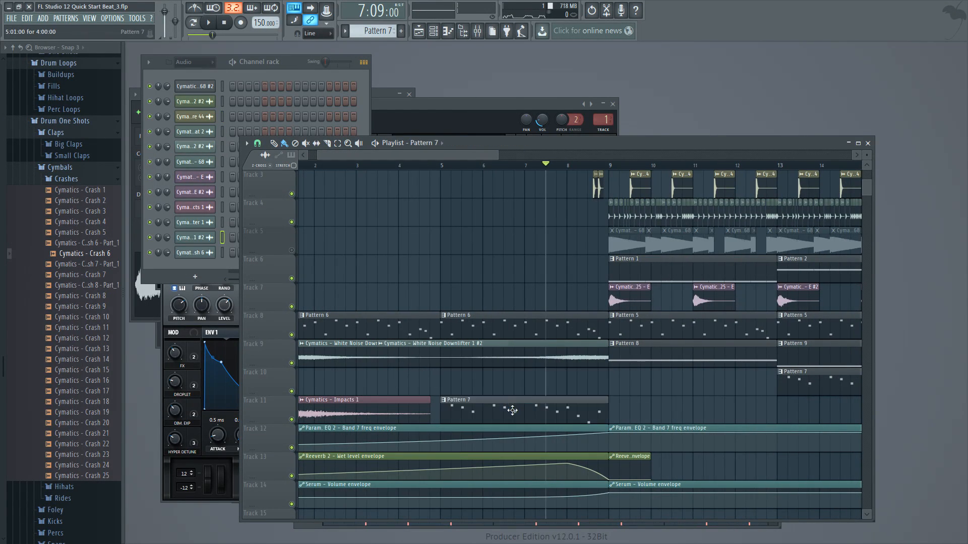
{"action": "left_click", "coordinate": [404, 352], "text": "ctrl"}
{"action": "left_click_drag", "start_coordinate": [469, 154], "coordinate": [460, 152]}
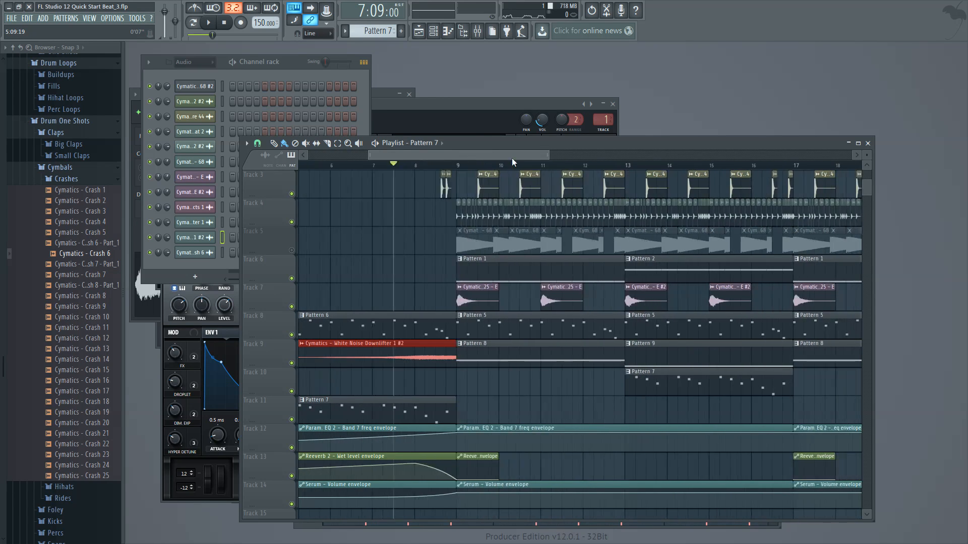
- Insert a playlist track at Track 9, keeping the White Noise Downlifter clips on Track 9 and the intro's Pattern 7 on Track 10
{"action": "right_click", "coordinate": [270, 353]}
{"action": "left_click", "coordinate": [305, 478]}
{"action": "left_click_drag", "start_coordinate": [563, 415], "coordinate": [392, 355]}
{"action": "left_click_drag", "start_coordinate": [527, 445], "coordinate": [526, 378]}
{"action": "left_click_drag", "start_coordinate": [703, 352], "coordinate": [323, 351]}
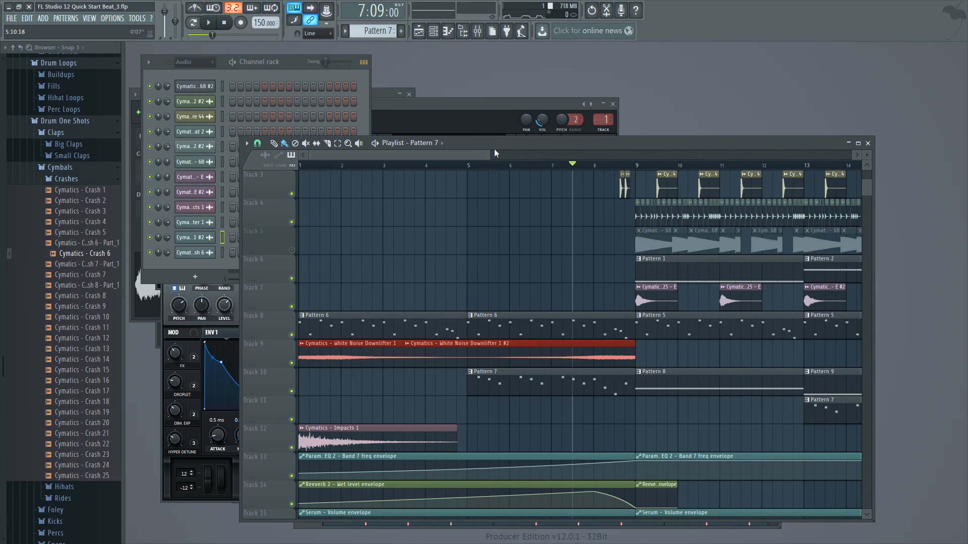
- Duplicate the intro's two White Noise Downlifter clips on Track 9 so the copies start at bar 17
{"action": "left_click_drag", "start_coordinate": [487, 158], "coordinate": [480, 176]}
{"action": "left_click_drag", "start_coordinate": [647, 355], "coordinate": [623, 362]}
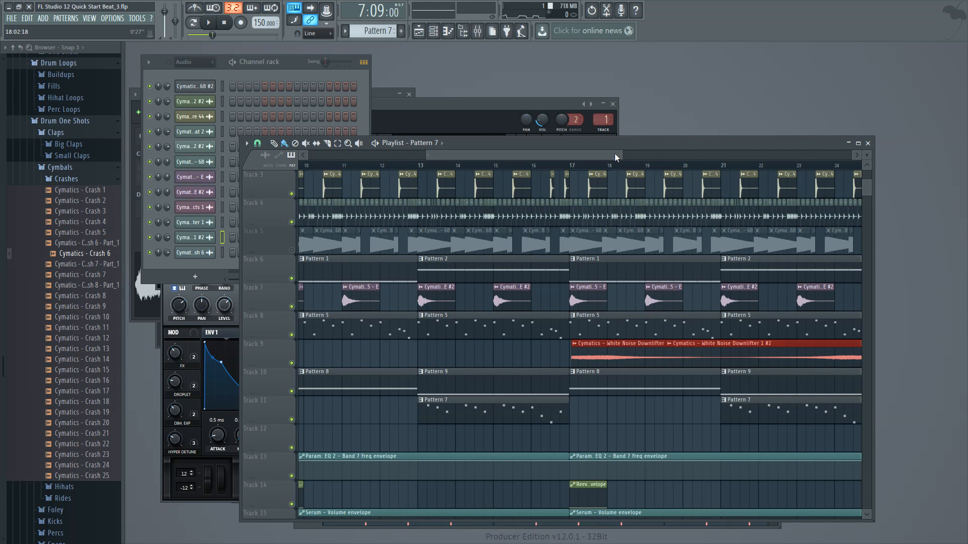
{"action": "scroll", "coordinate": [616, 157], "scroll_direction": "up", "scroll_amount": 5}
{"action": "left_click_drag", "start_coordinate": [512, 154], "coordinate": [550, 252]}
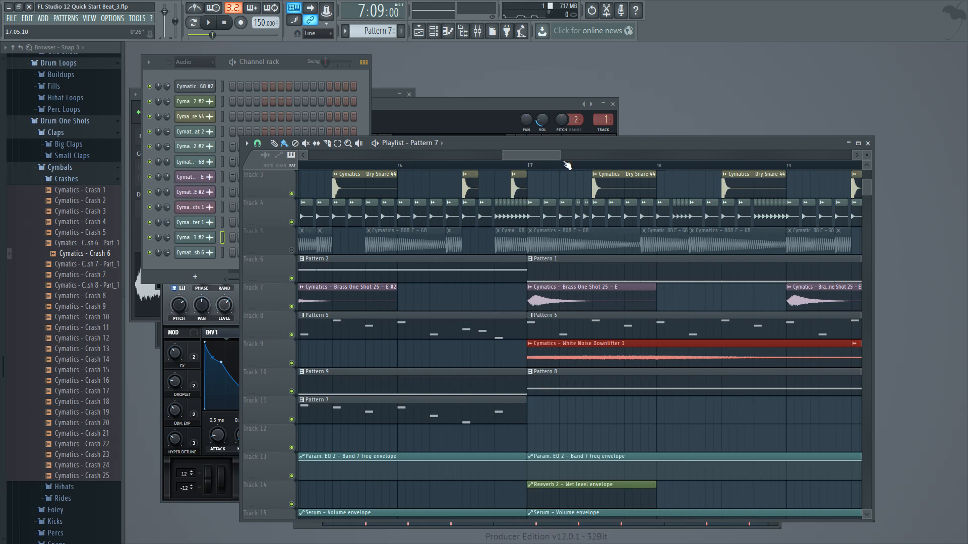
{"action": "scroll", "coordinate": [562, 156], "scroll_direction": "down", "scroll_amount": 6}
- Play the arrangement from bar 13 into bar 24 and save the project
{"action": "key", "text": "space"}
{"action": "left_click", "coordinate": [496, 165]}
{"action": "key", "text": "ctrl+s"}
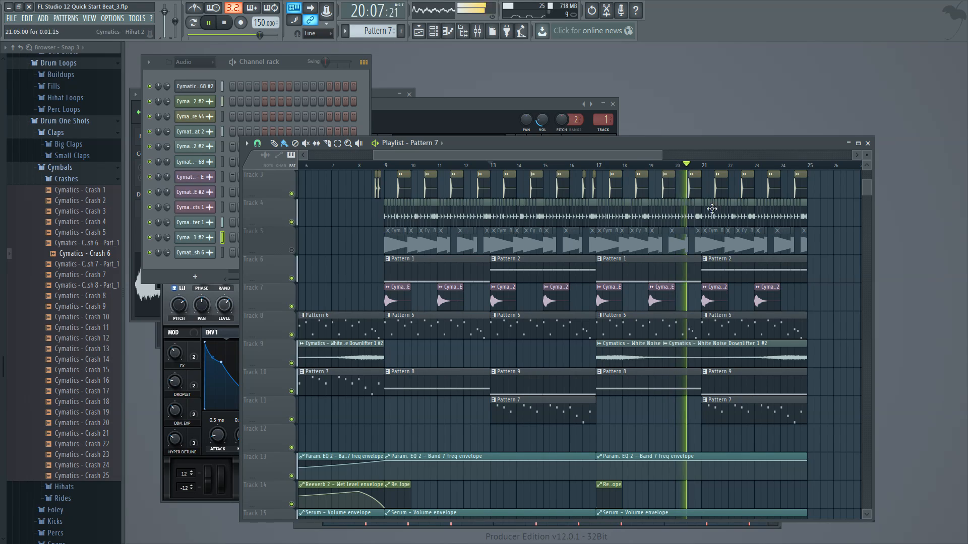
{"action": "left_click_drag", "start_coordinate": [637, 155], "coordinate": [700, 169]}
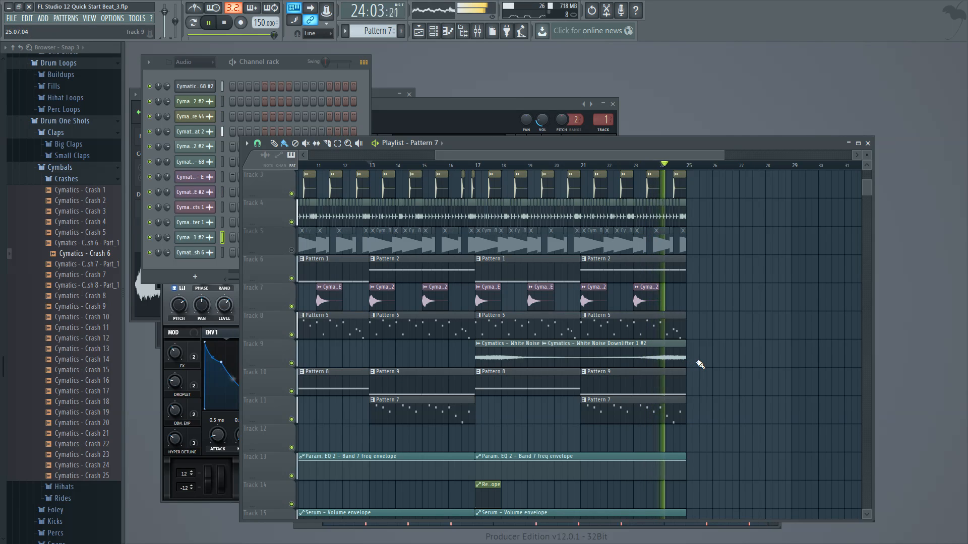
{"action": "key", "text": "space"}
{"action": "double_click", "coordinate": [631, 352]}
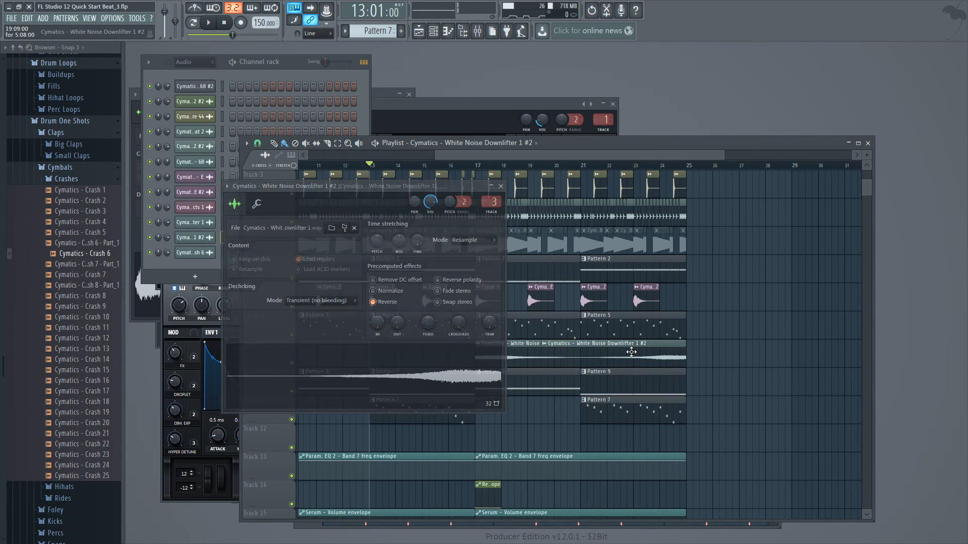
- Shorten Pattern 2 on Track 6 to end at bar 23 and delete the kick, snare and hi-hat clips after bar 23, playing the section
{"action": "left_click", "coordinate": [699, 159]}
{"action": "left_click_drag", "start_coordinate": [719, 157], "coordinate": [692, 165]}
{"action": "scroll", "coordinate": [523, 380], "scroll_direction": "down", "scroll_amount": 2}
{"action": "scroll", "coordinate": [595, 381], "scroll_direction": "down", "scroll_amount": 3}
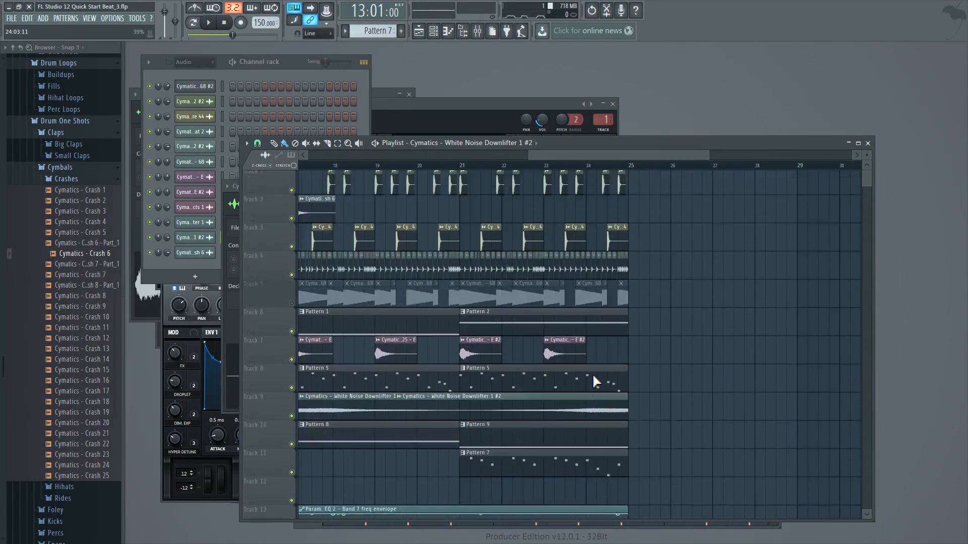
{"action": "scroll", "coordinate": [607, 171], "scroll_direction": "up", "scroll_amount": 5}
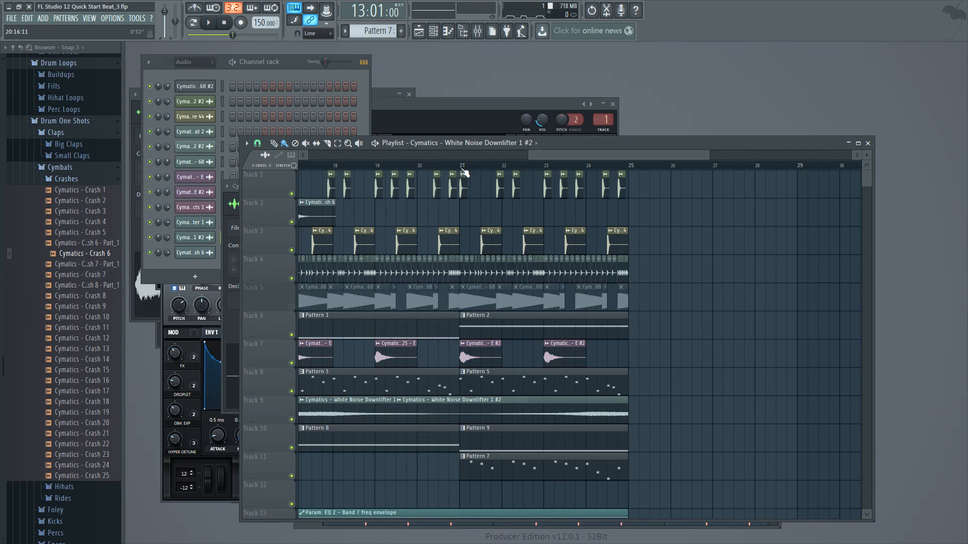
{"action": "key", "text": "space"}
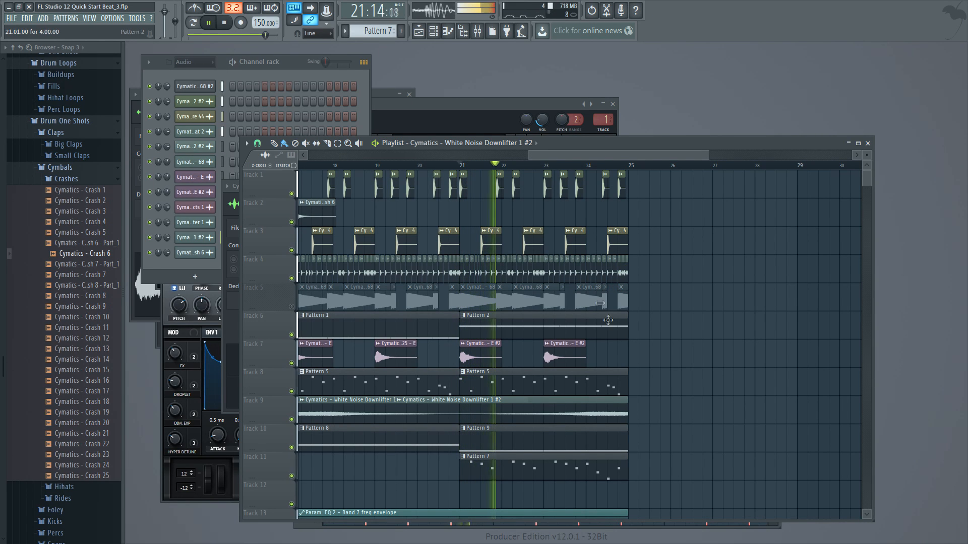
{"action": "key", "text": "space"}
{"action": "left_click_drag", "start_coordinate": [628, 329], "coordinate": [613, 330]}
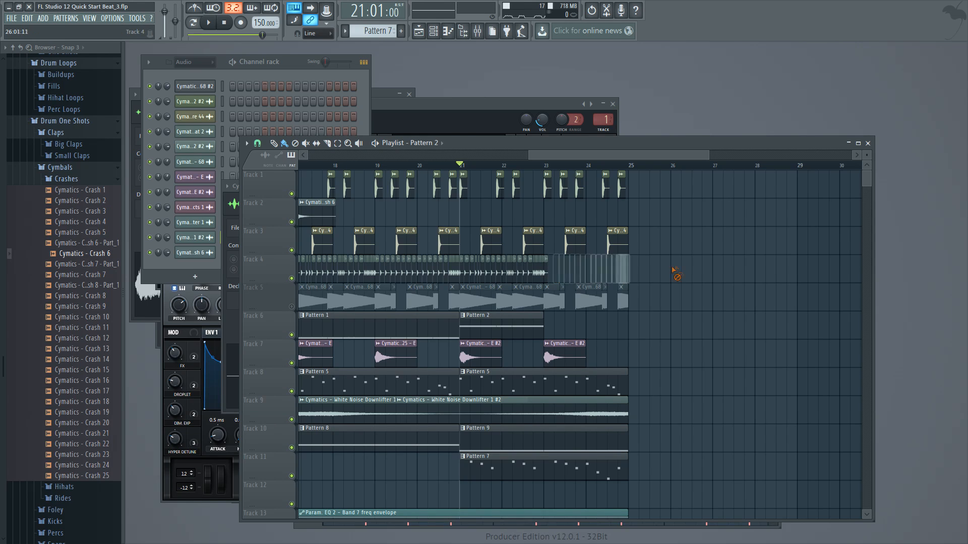
{"action": "left_click_drag", "start_coordinate": [650, 271], "coordinate": [555, 216]}
{"action": "key", "text": "space"}
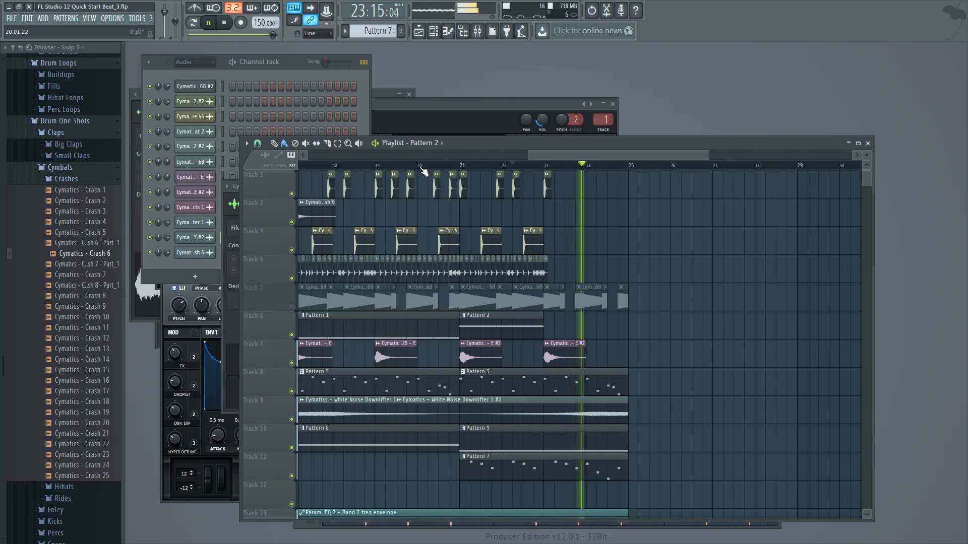
- Delete the Param. EQ 2 Band 7 freq envelope copy at bar 17 and extend the bar 9 clip to bar 25
{"action": "scroll", "coordinate": [532, 282], "scroll_direction": "down", "scroll_amount": 3}
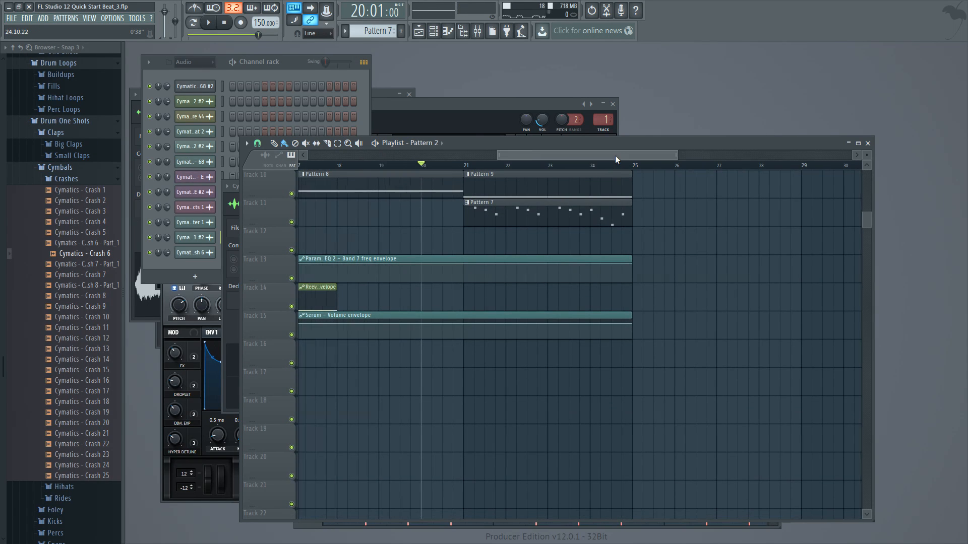
{"action": "left_click_drag", "start_coordinate": [615, 155], "coordinate": [351, 160]}
{"action": "left_click_drag", "start_coordinate": [475, 155], "coordinate": [673, 156]}
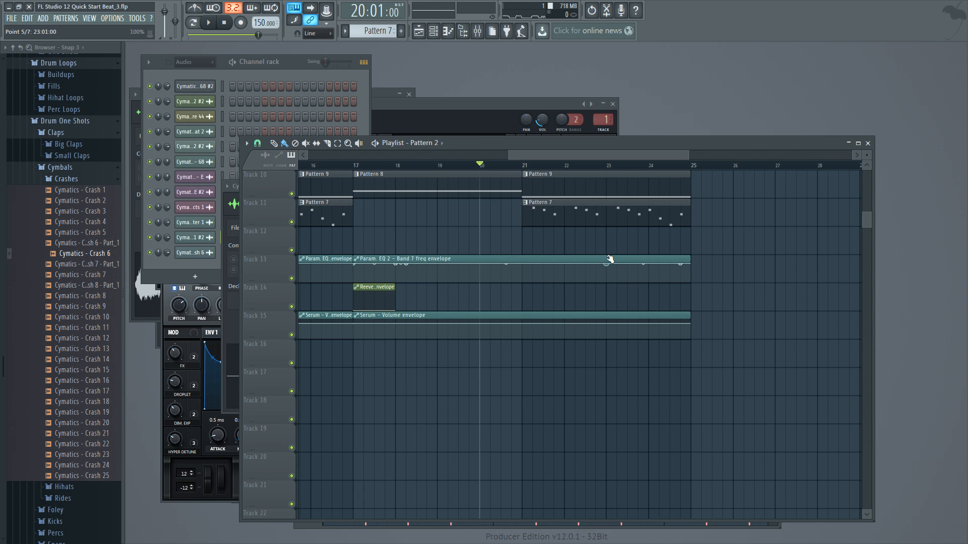
{"action": "left_click_drag", "start_coordinate": [605, 155], "coordinate": [588, 155]}
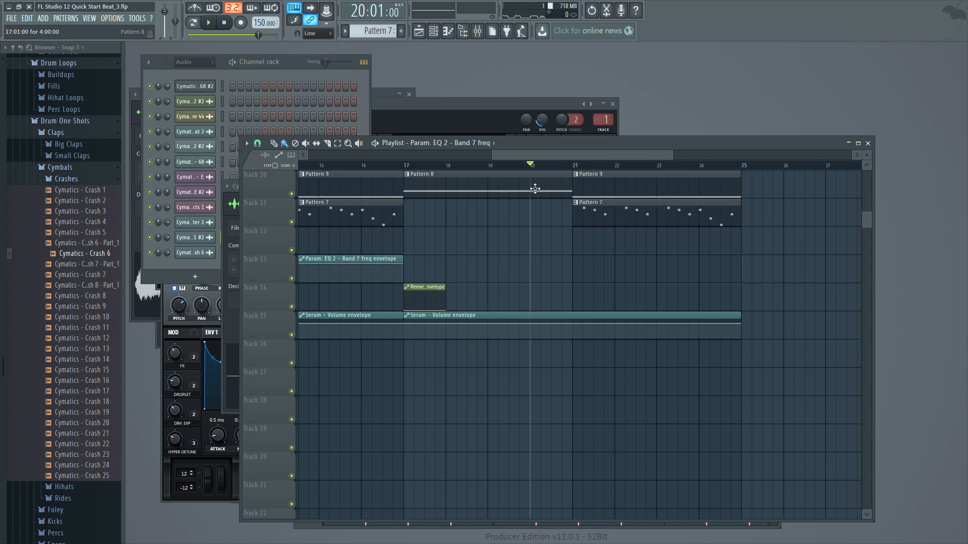
{"action": "scroll", "coordinate": [528, 156], "scroll_direction": "left", "scroll_amount": 3}
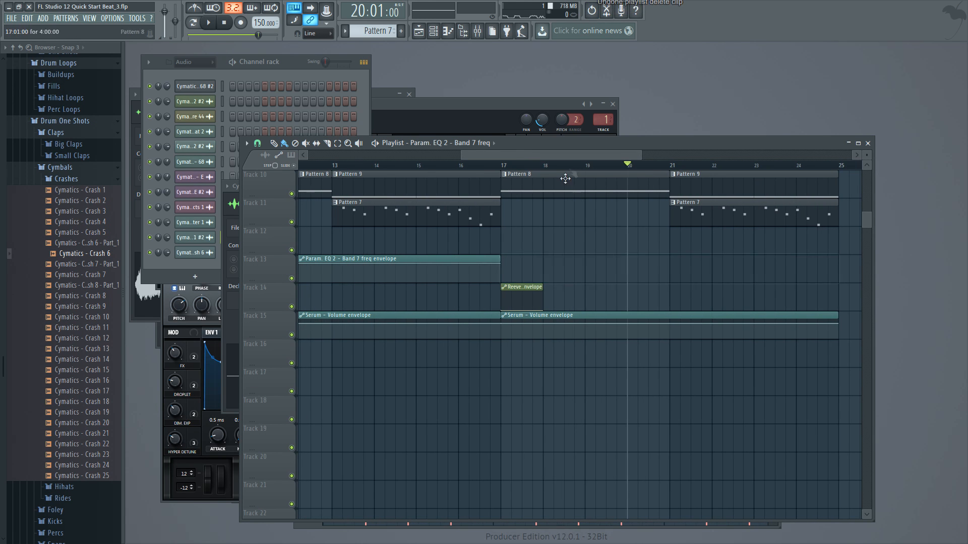
{"action": "scroll", "coordinate": [544, 156], "scroll_direction": "left", "scroll_amount": 1}
{"action": "scroll", "coordinate": [543, 155], "scroll_direction": "left", "scroll_amount": 3}
{"action": "left_click_drag", "start_coordinate": [645, 262], "coordinate": [715, 258]}
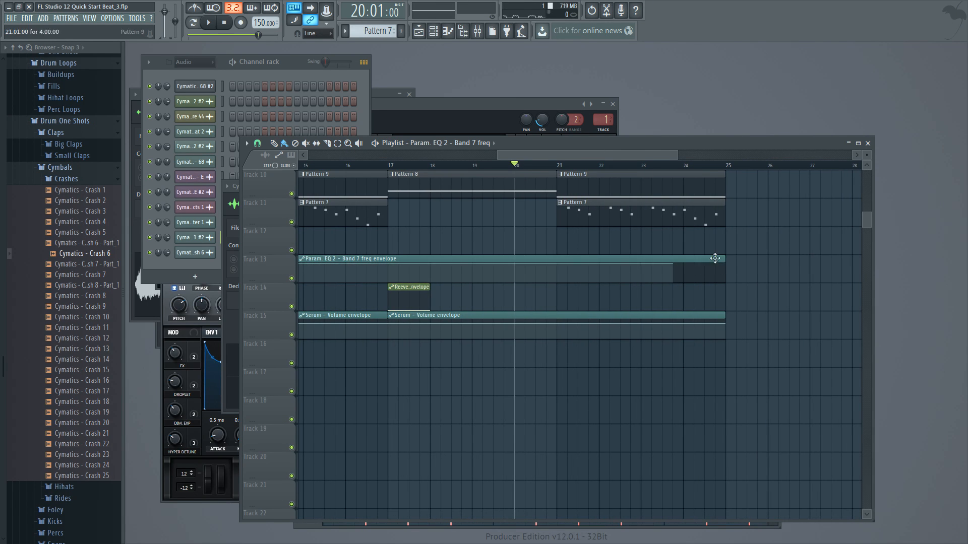
- Drop the Param. EQ 2 Band 7 freq envelope at bar 23, curve it back up to bar 25 and play the result
{"action": "left_click_drag", "start_coordinate": [634, 151], "coordinate": [637, 171]}
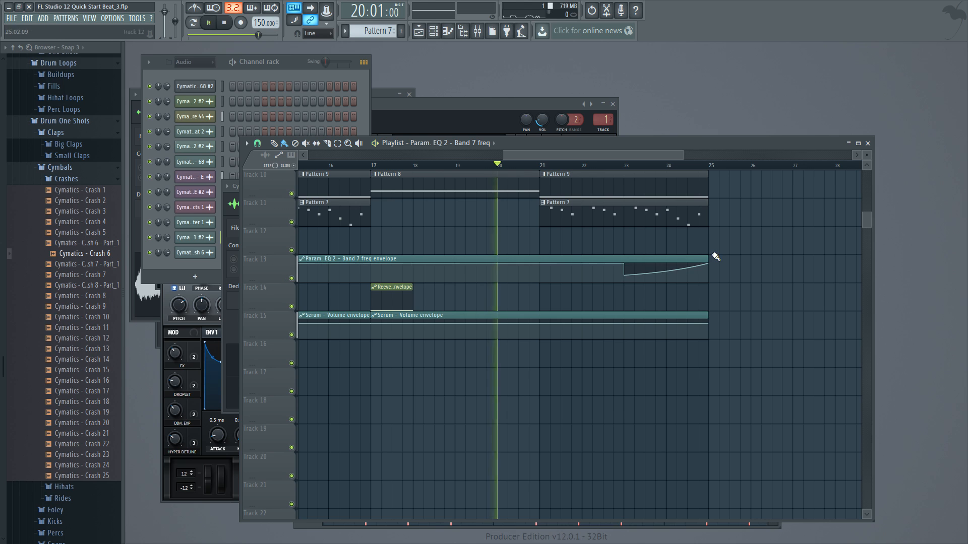
{"action": "key", "text": "space"}
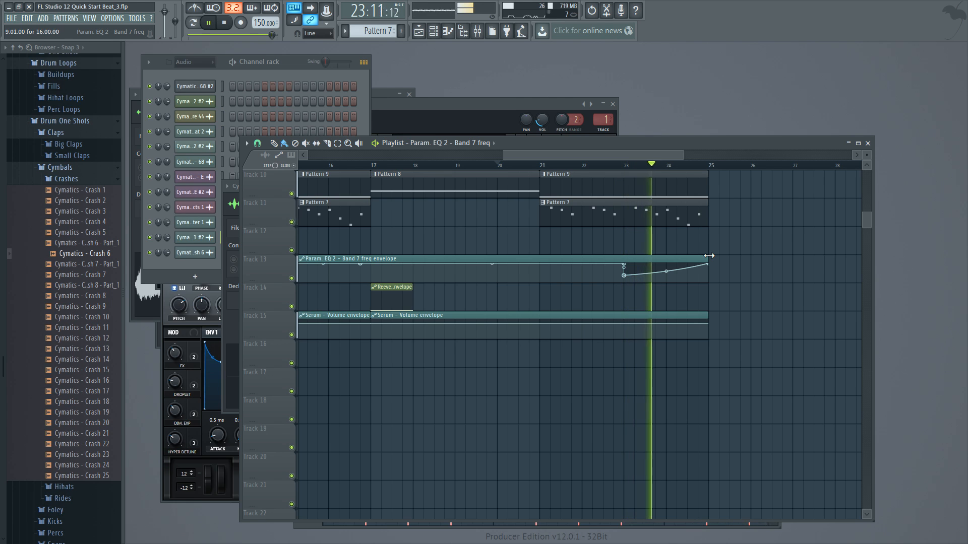
{"action": "key", "text": "space"}
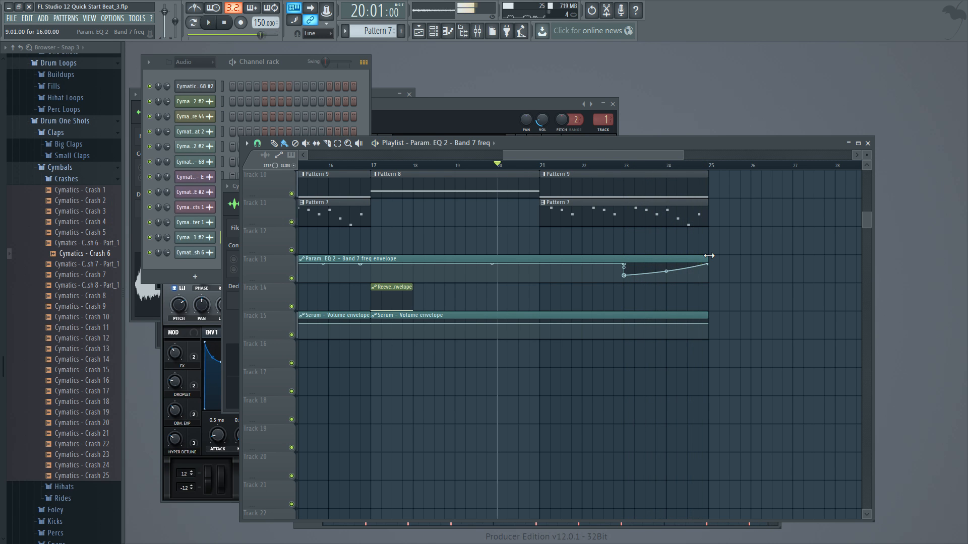
- Extend the intro's Reeverb 2 wet level envelope to bar 25, stepping it up at bar 23 and rising to bar 25
{"action": "left_click_drag", "start_coordinate": [624, 156], "coordinate": [510, 166]}
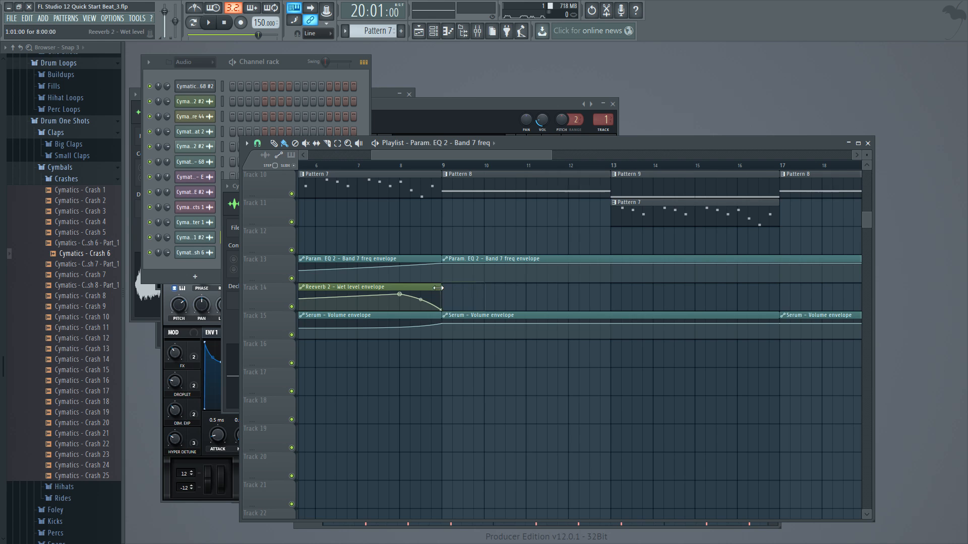
{"action": "left_click_drag", "start_coordinate": [441, 288], "coordinate": [681, 304]}
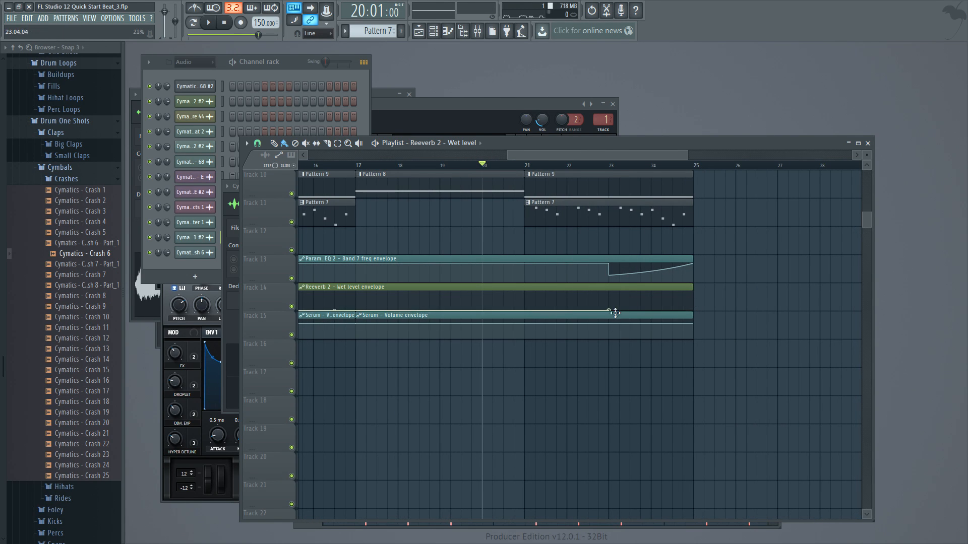
{"action": "key", "text": "space"}
{"action": "left_click_drag", "start_coordinate": [668, 302], "coordinate": [694, 292]}
{"action": "right_click", "coordinate": [705, 304]}
{"action": "left_click_drag", "start_coordinate": [609, 293], "coordinate": [609, 297]}
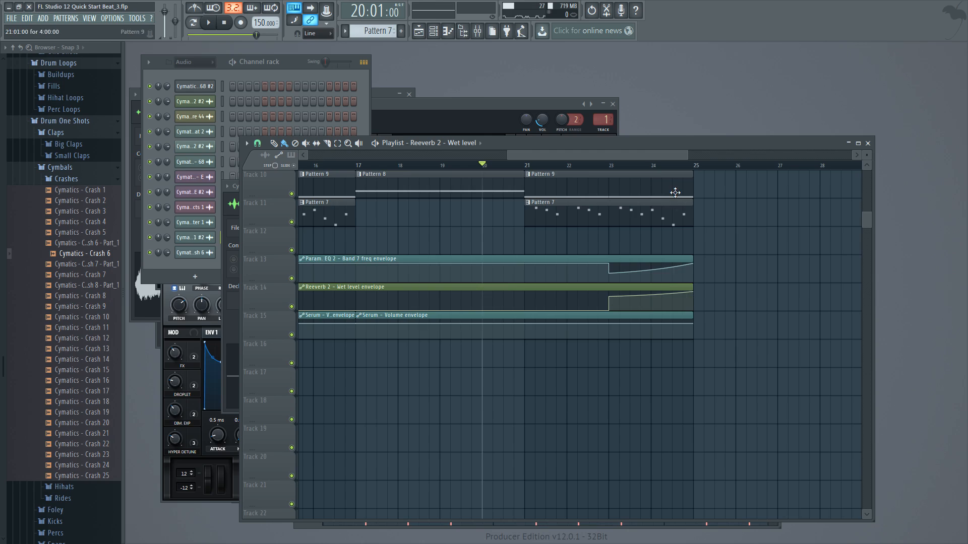
- Add two short Dry Snare 44 hits on Track 3 right before bar 25 and play the ending
{"action": "scroll", "coordinate": [674, 192], "scroll_direction": "up", "scroll_amount": 5}
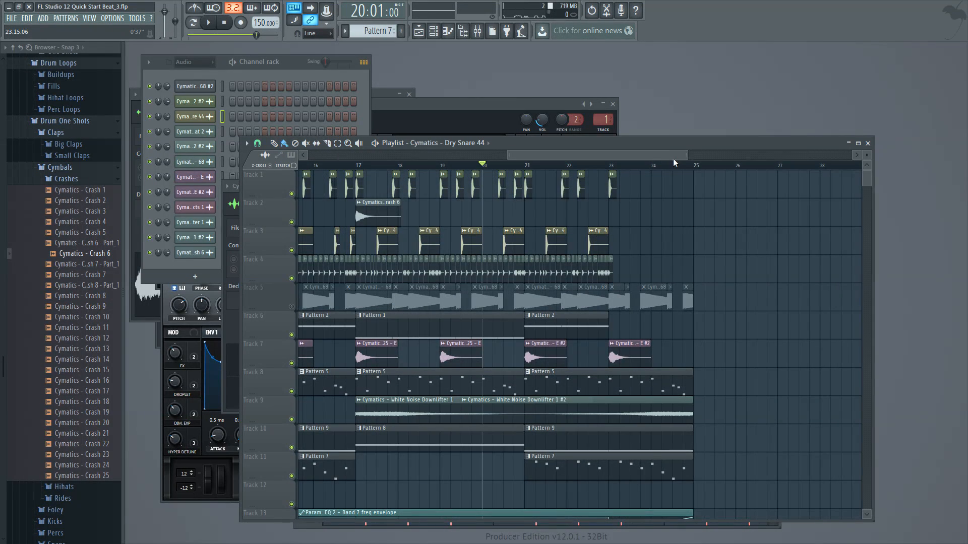
{"action": "left_click_drag", "start_coordinate": [688, 154], "coordinate": [643, 163]}
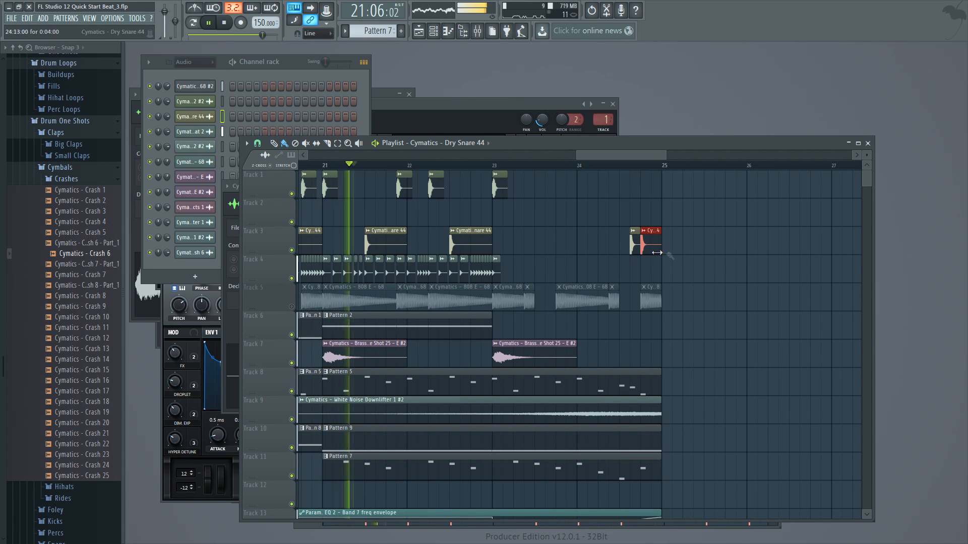
{"action": "left_click_drag", "start_coordinate": [648, 153], "coordinate": [622, 156]}
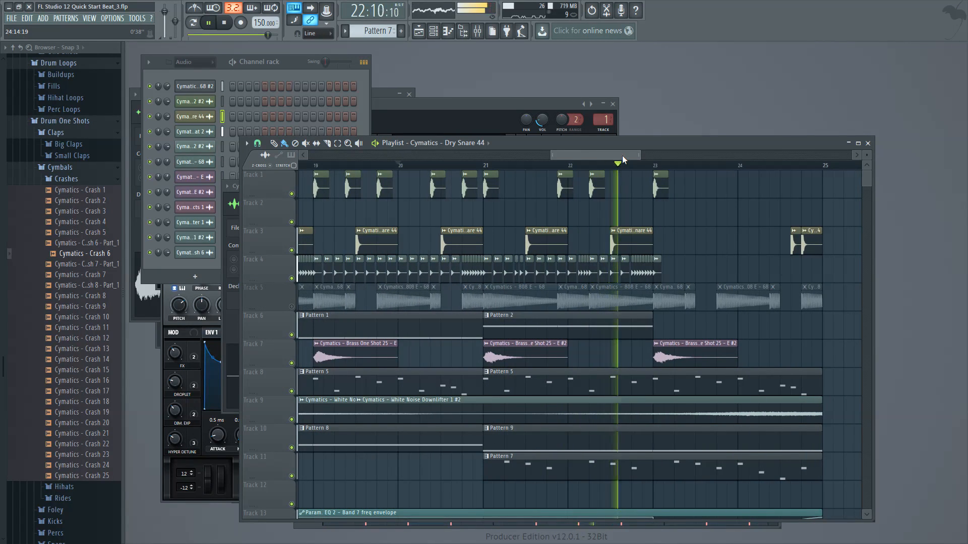
{"action": "left_click_drag", "start_coordinate": [621, 155], "coordinate": [764, 156]}
{"action": "key", "text": "space"}
- Review the whole arrangement from bar 1 to bar 25 across all tracks
{"action": "left_click_drag", "start_coordinate": [702, 155], "coordinate": [257, 164]}
{"action": "scroll", "coordinate": [425, 289], "scroll_direction": "down", "scroll_amount": 7}
{"action": "scroll", "coordinate": [446, 296], "scroll_direction": "up", "scroll_amount": 7}
{"action": "scroll", "coordinate": [468, 321], "scroll_direction": "down", "scroll_amount": 8}
{"action": "scroll", "coordinate": [484, 333], "scroll_direction": "up", "scroll_amount": 5}
{"action": "scroll", "coordinate": [501, 350], "scroll_direction": "down", "scroll_amount": 4}
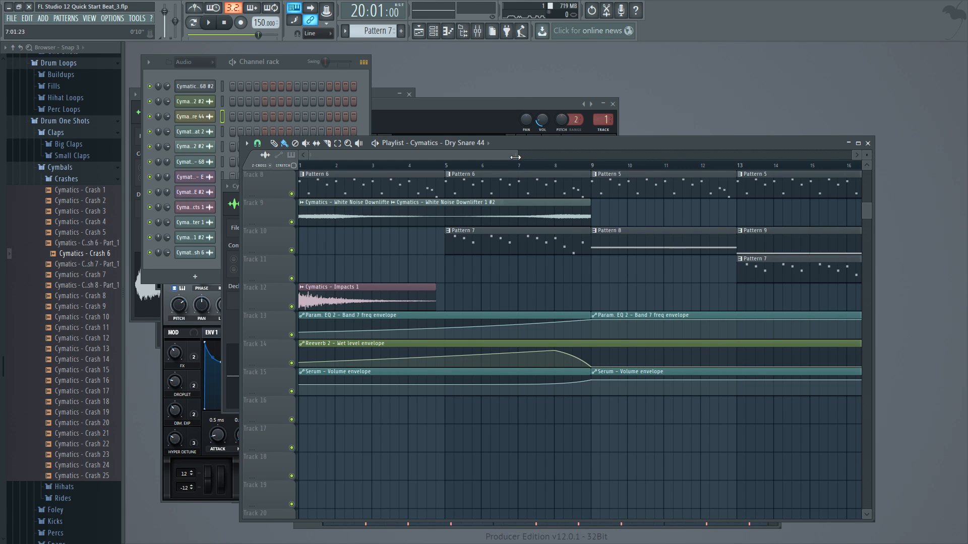
{"action": "left_click_drag", "start_coordinate": [516, 157], "coordinate": [643, 193]}
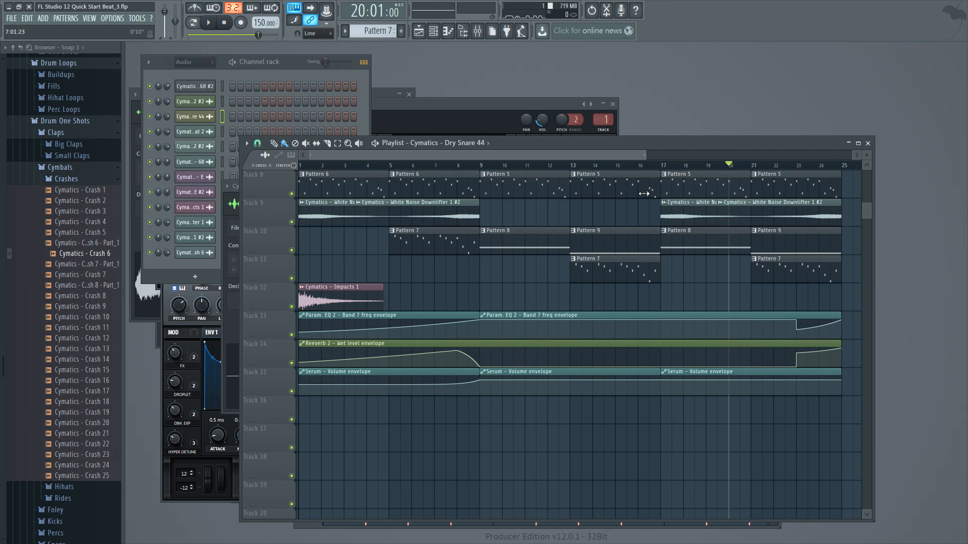